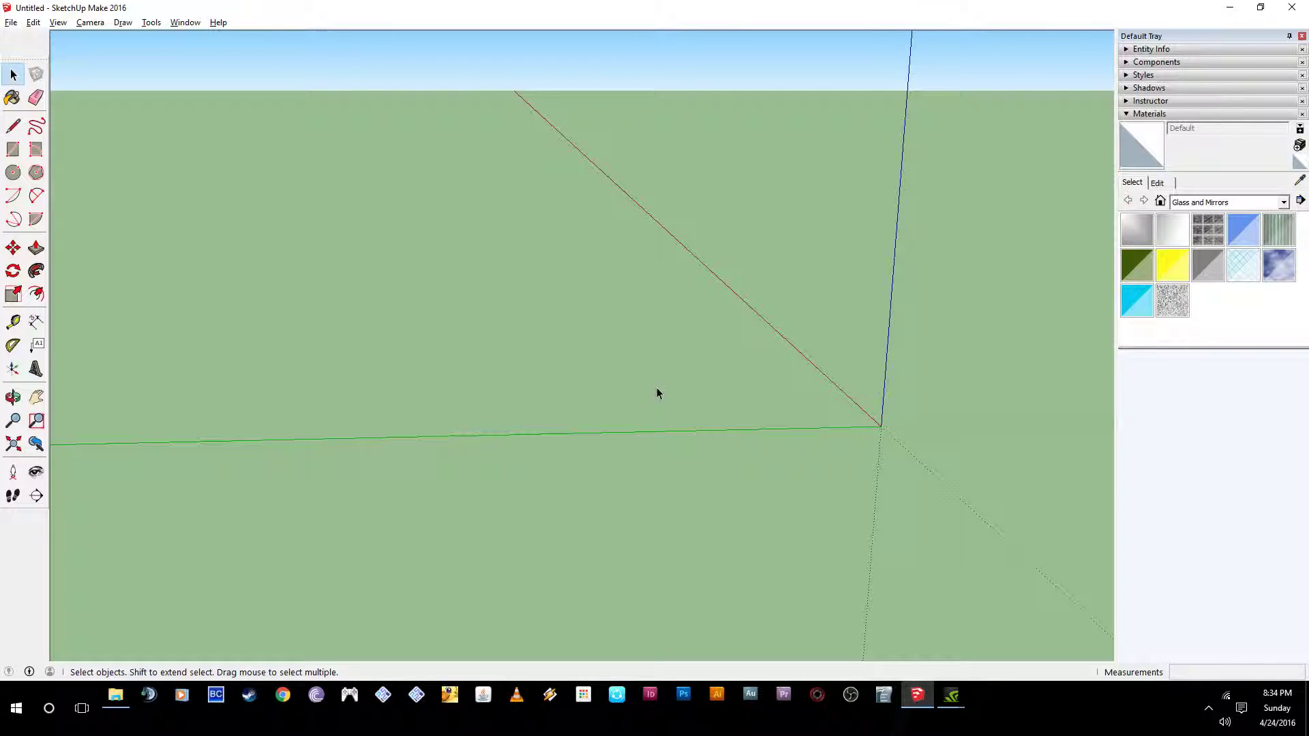
# - Draw a large two-point arc on the ground, ending on the green axis
pyautogui.moveTo(467, 301); pyautogui.dragTo(441, 166, button='middle')
pyautogui.scroll(1, 440, 166)
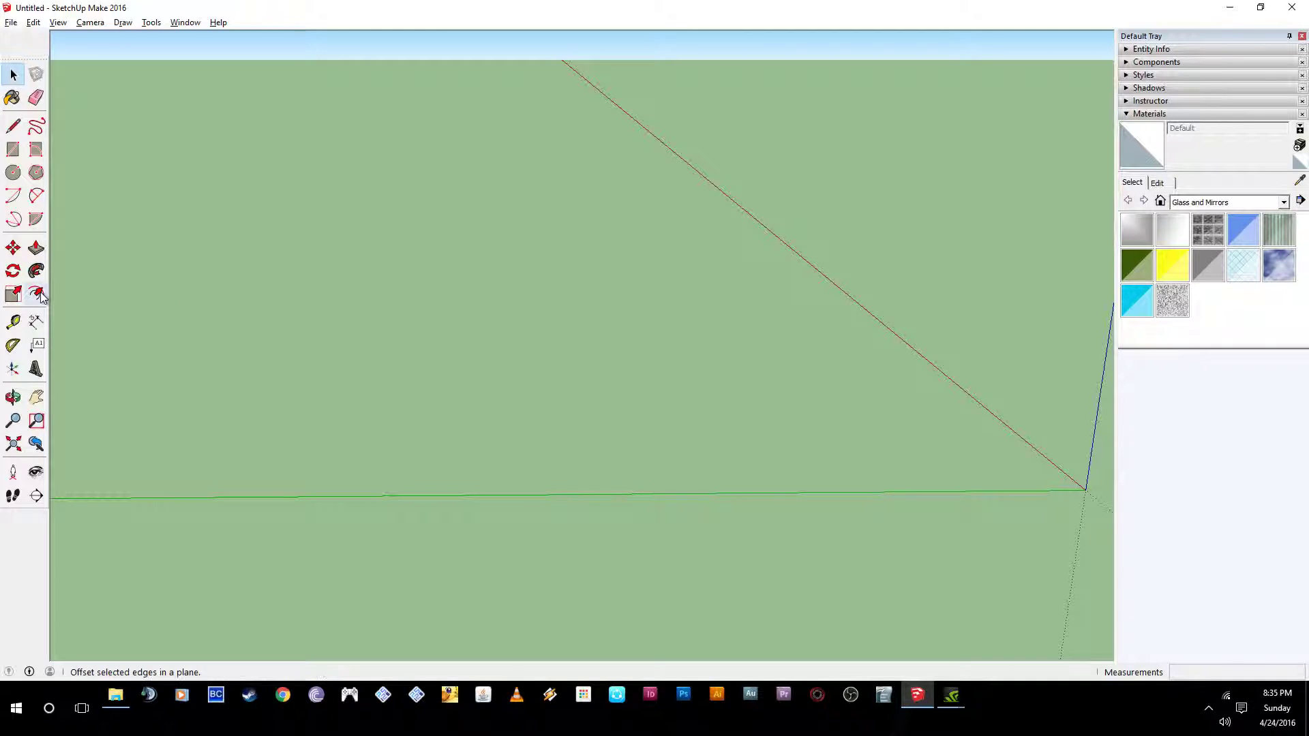
pyautogui.moveTo(272, 327); pyautogui.dragTo(633, 342, button='middle')
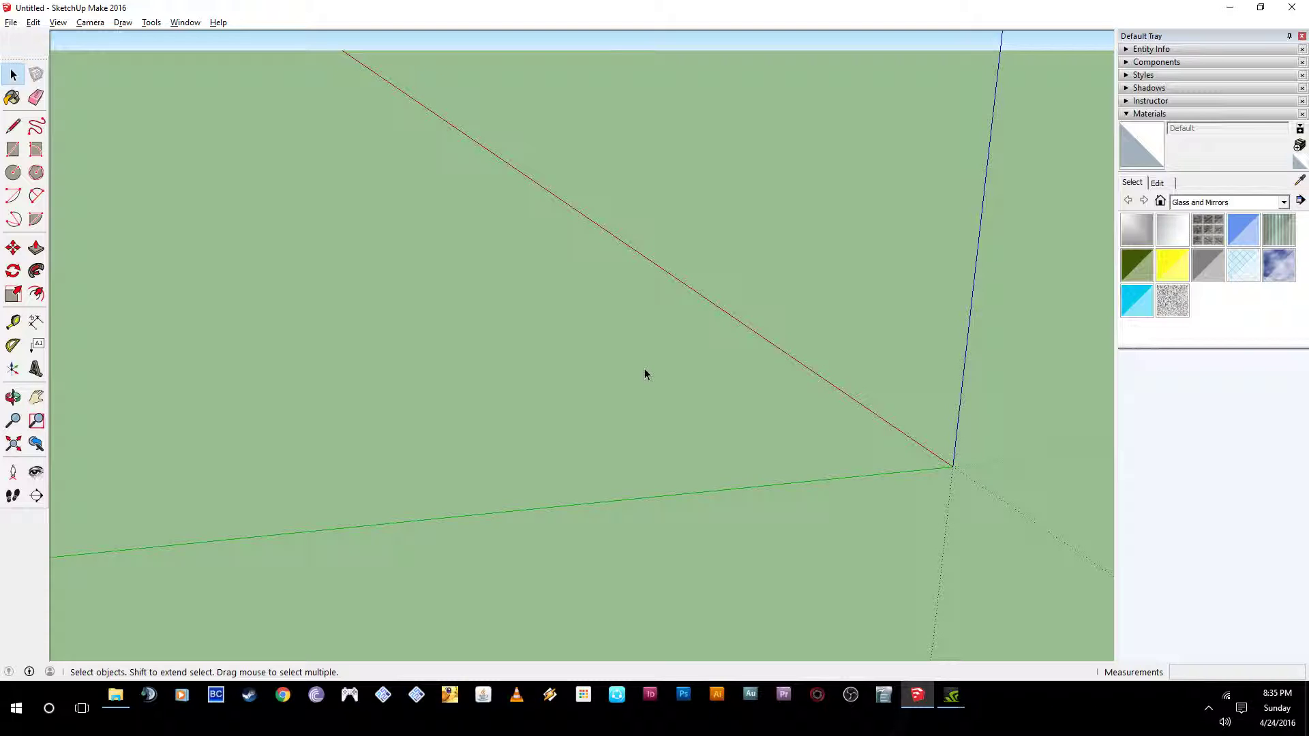
pyautogui.moveTo(657, 412); pyautogui.dragTo(690, 412, button='middle')
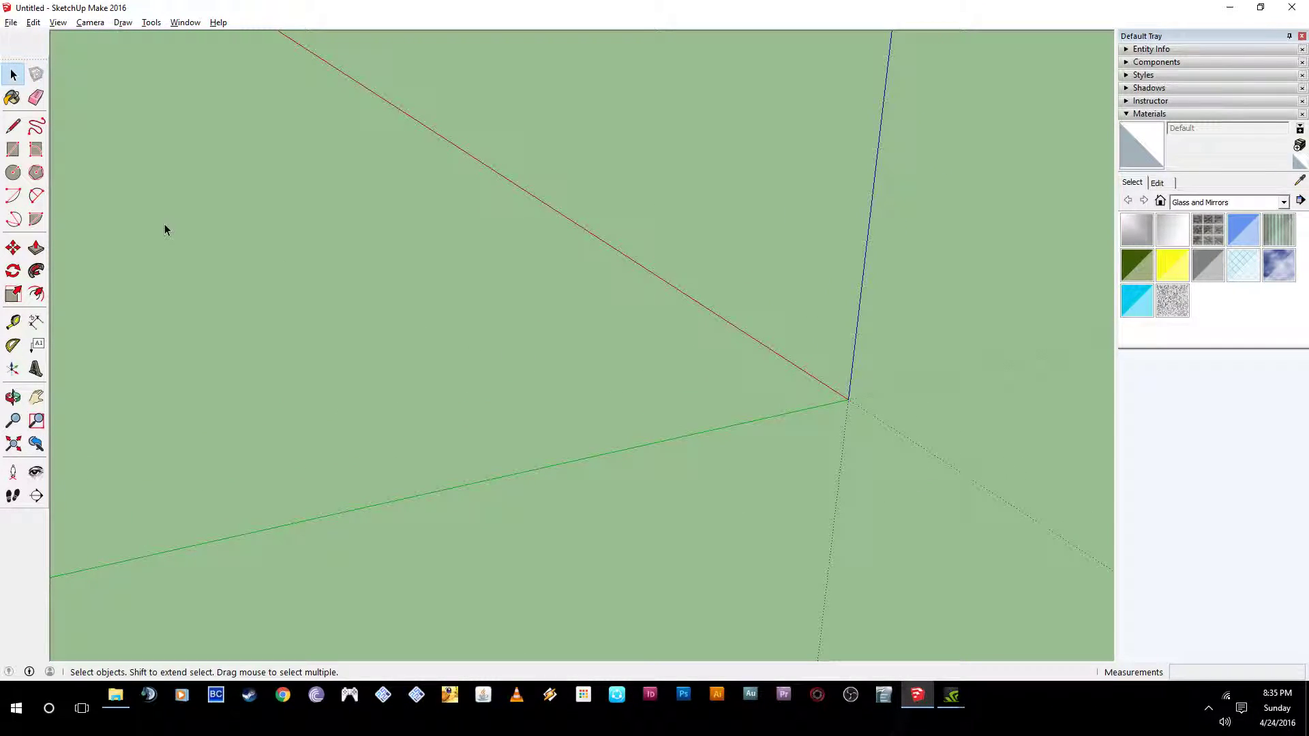
pyautogui.click(36, 195)
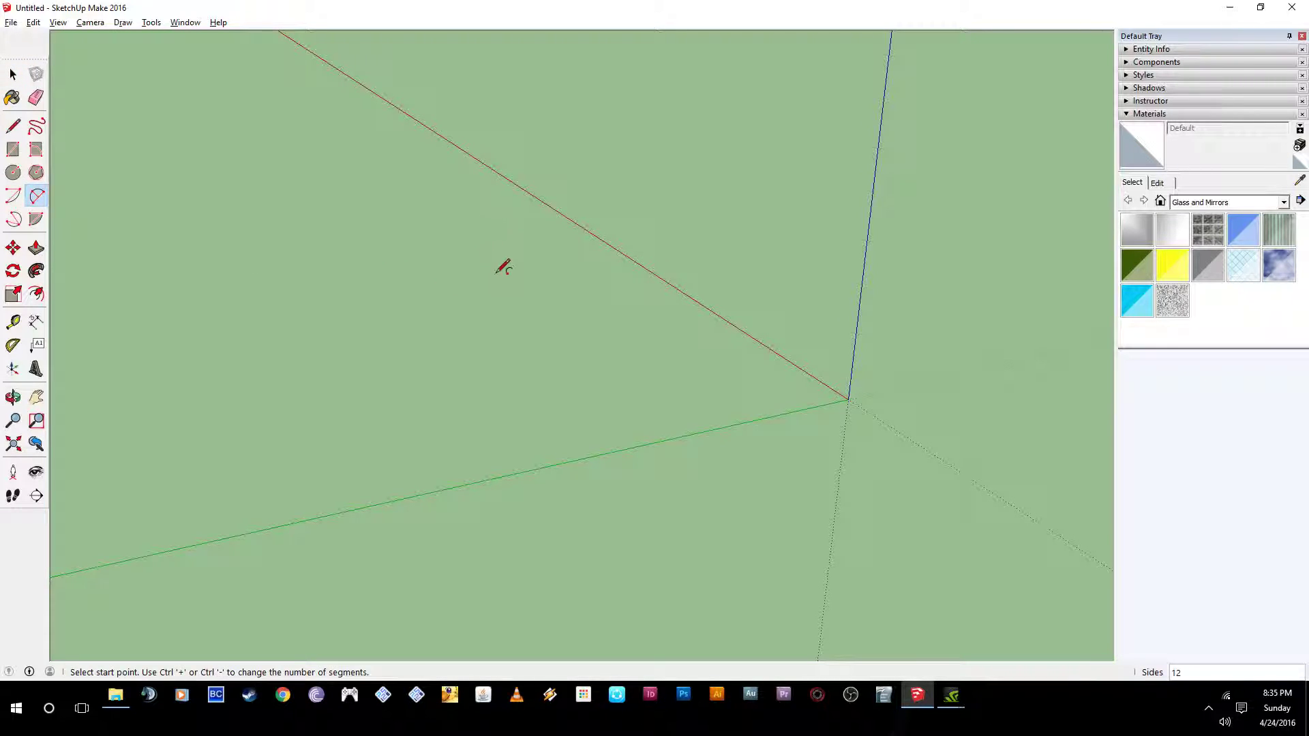
pyautogui.click(259, 223)
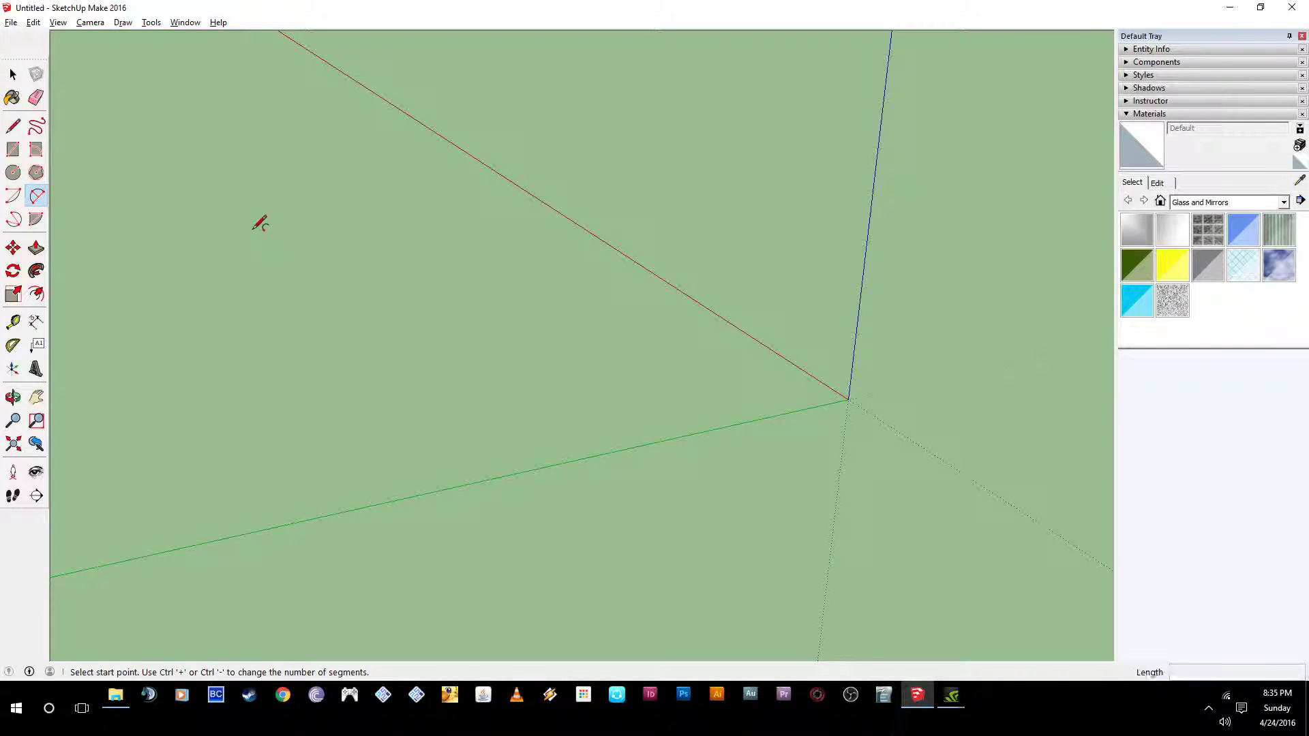
pyautogui.click(529, 469)
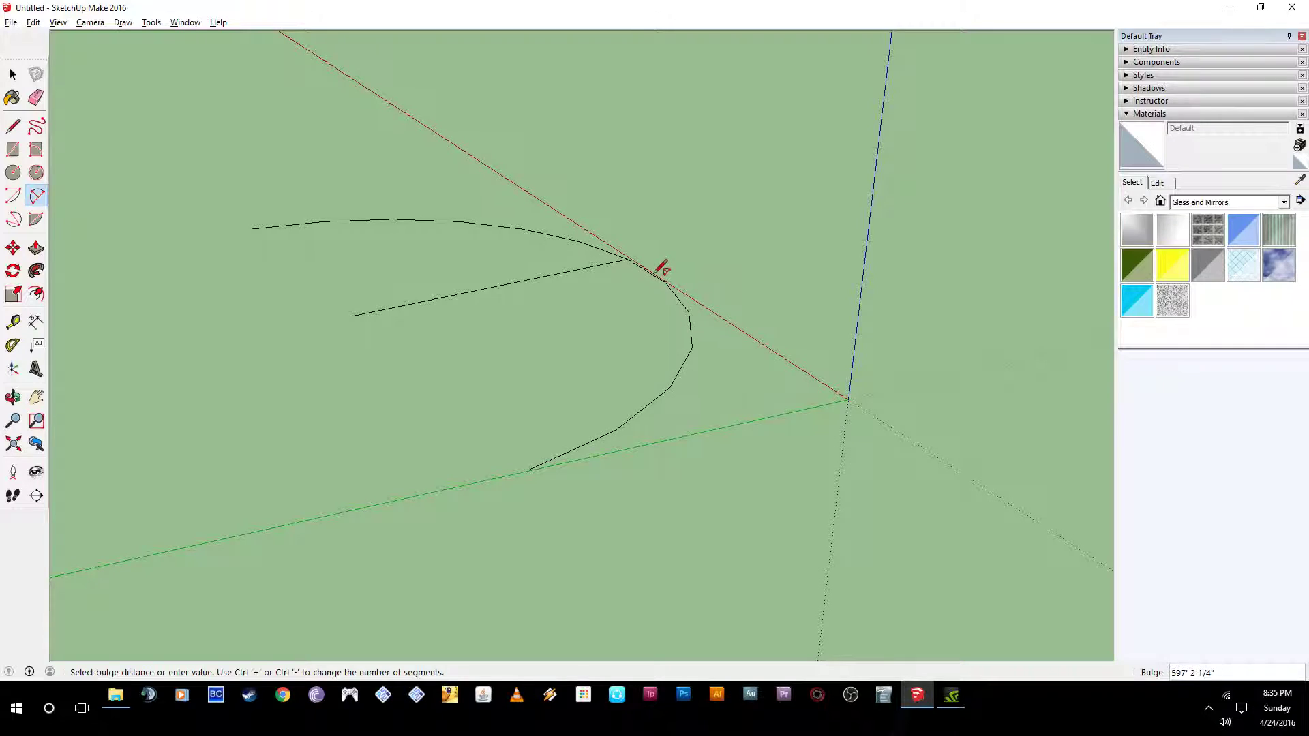
pyautogui.click(664, 269)
# - Draw a line from the arc's right end to its centre point
pyautogui.moveTo(678, 339); pyautogui.dragTo(899, 408, button='middle')
pyautogui.moveTo(503, 350); pyautogui.dragTo(675, 382, button='middle')
pyautogui.press('space')
pyautogui.press('l')
pyautogui.click(911, 463)
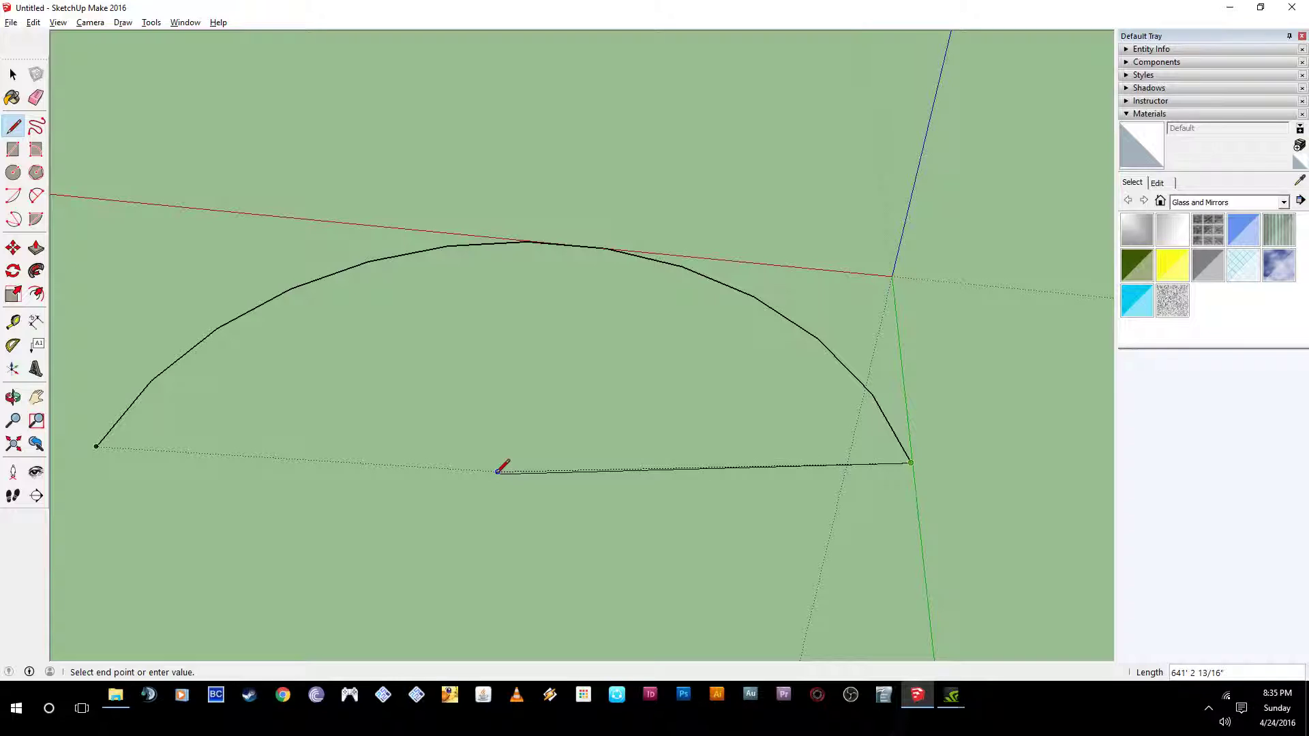
pyautogui.scroll(5, 498, 471)
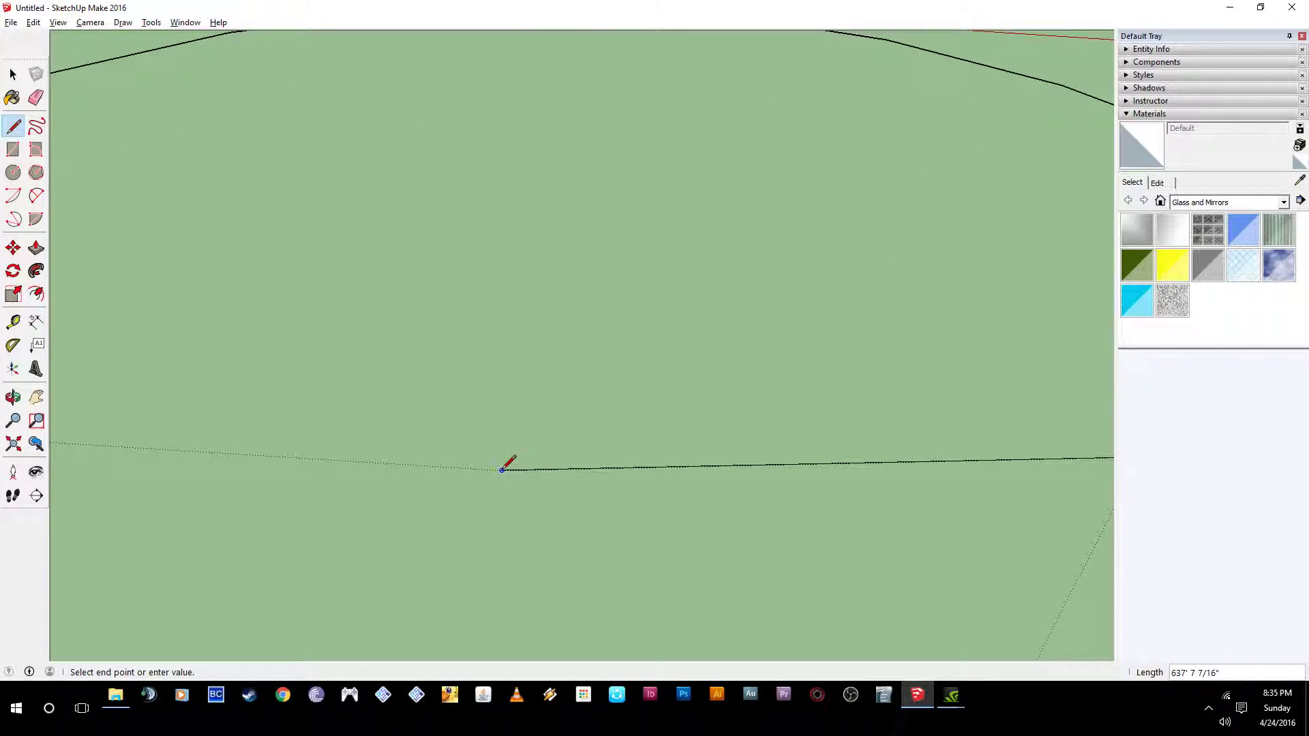
pyautogui.click(501, 470)
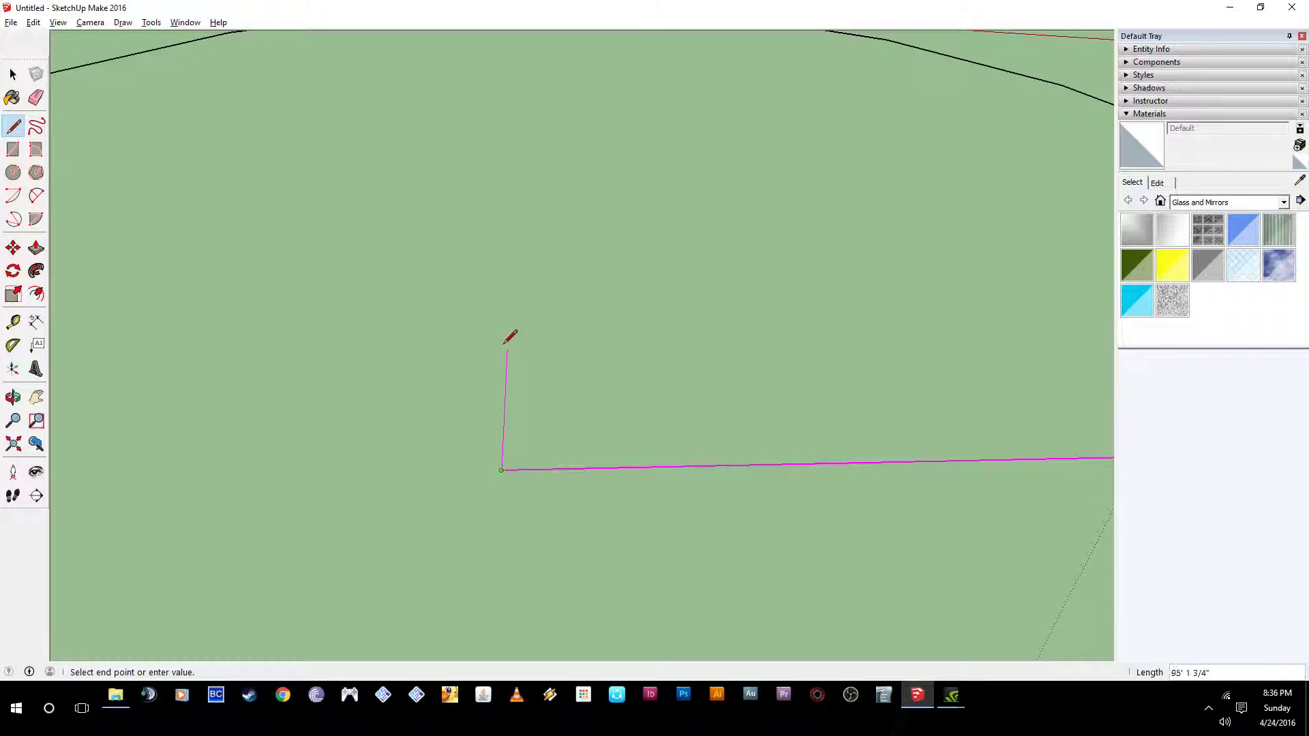
# - Draw a vertical line from the centre point straight up the blue axis
pyautogui.click(519, 128)
pyautogui.moveTo(561, 161)
pyautogui.mouseDown(button='middle')
pyautogui.moveTo(313, 328)
pyautogui.moveTo(637, 239)
pyautogui.moveTo(648, 198)
pyautogui.mouseUp(button='middle')
pyautogui.press('Escape')
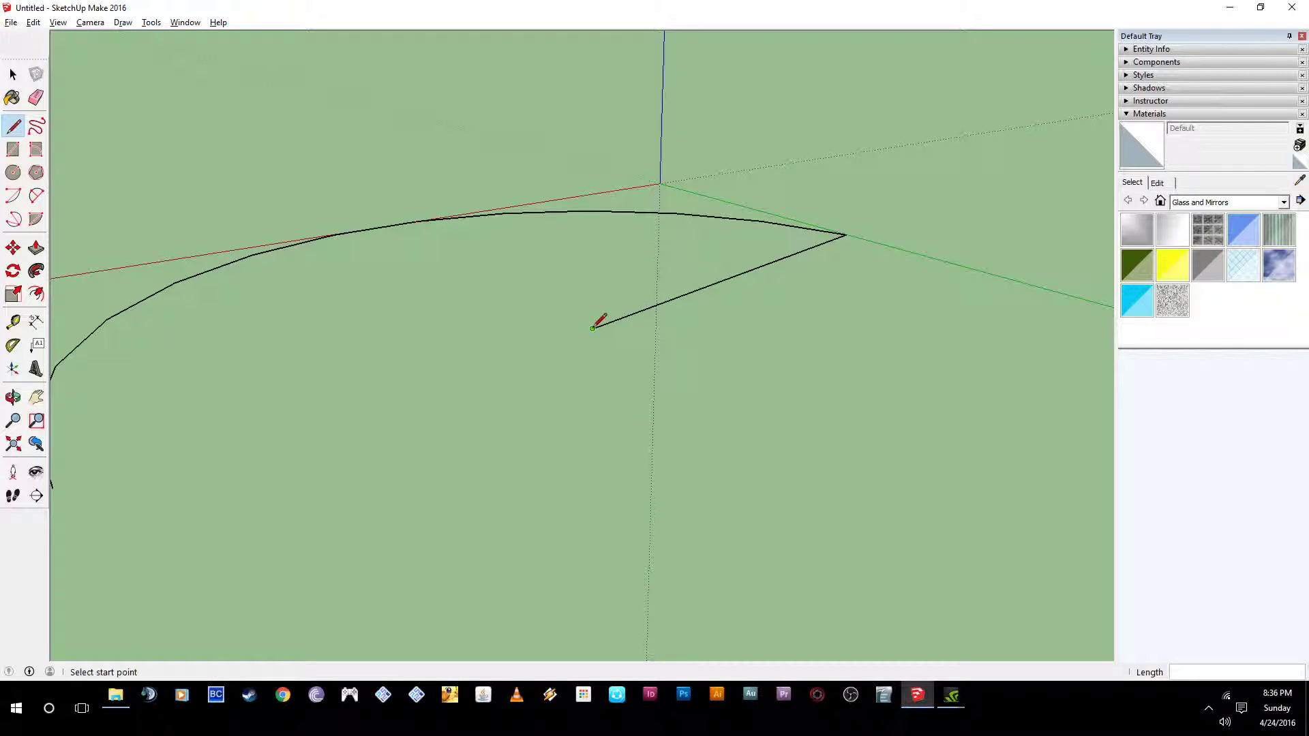
pyautogui.click(592, 328)
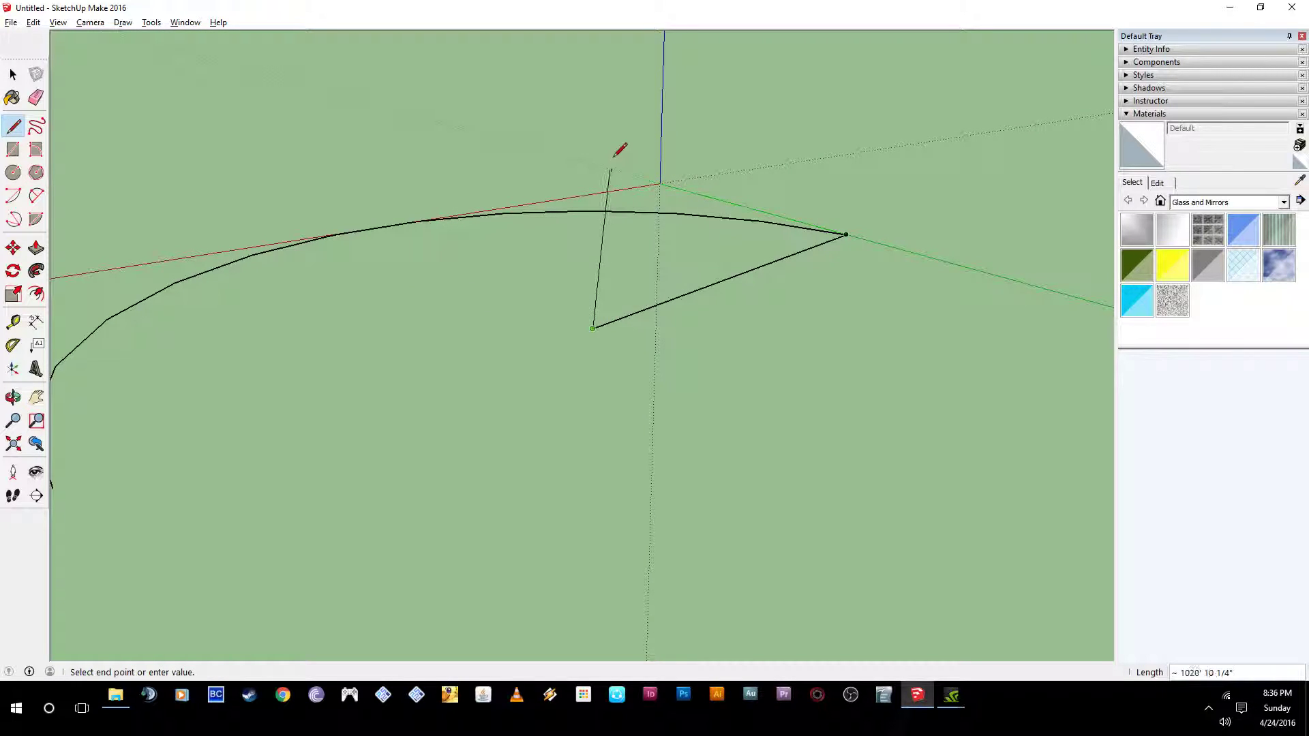
pyautogui.click(605, 49)
pyautogui.moveTo(682, 188); pyautogui.dragTo(470, 243, button='middle')
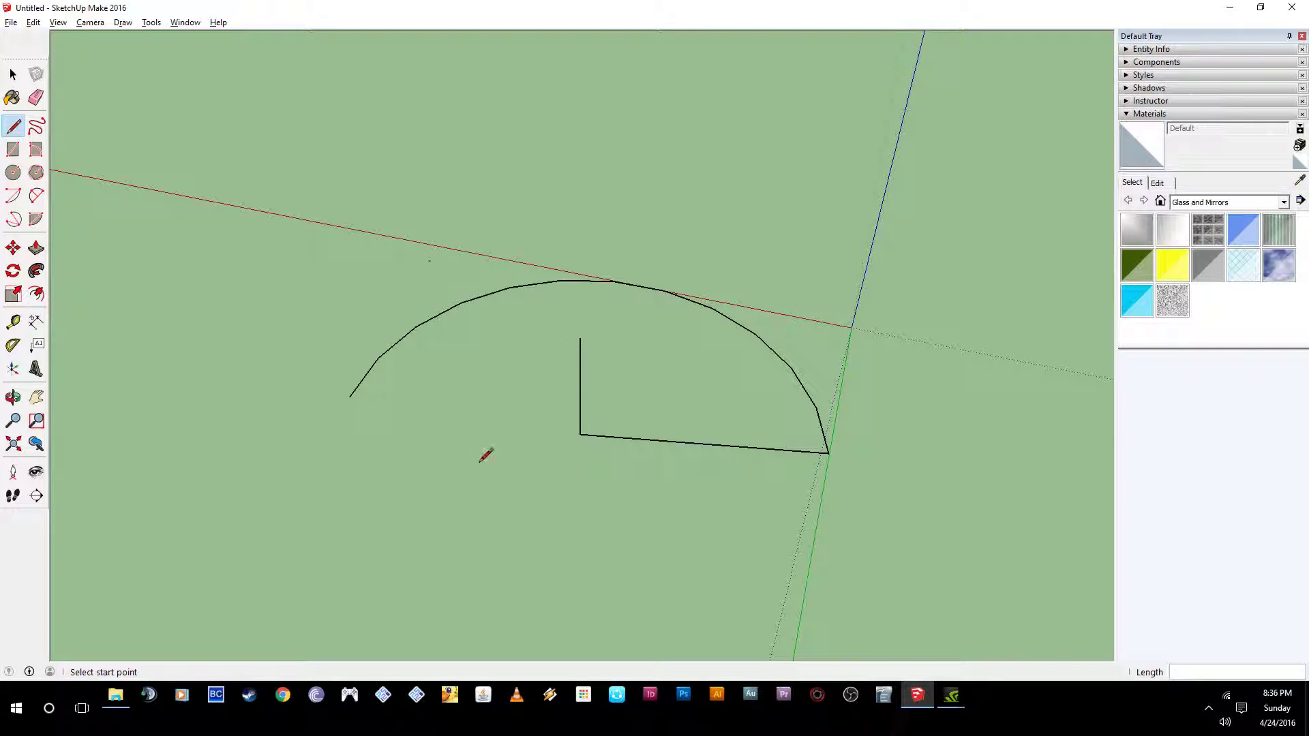
pyautogui.moveTo(487, 455); pyautogui.dragTo(716, 284, button='middle')
pyautogui.scroll(2, 433, 451)
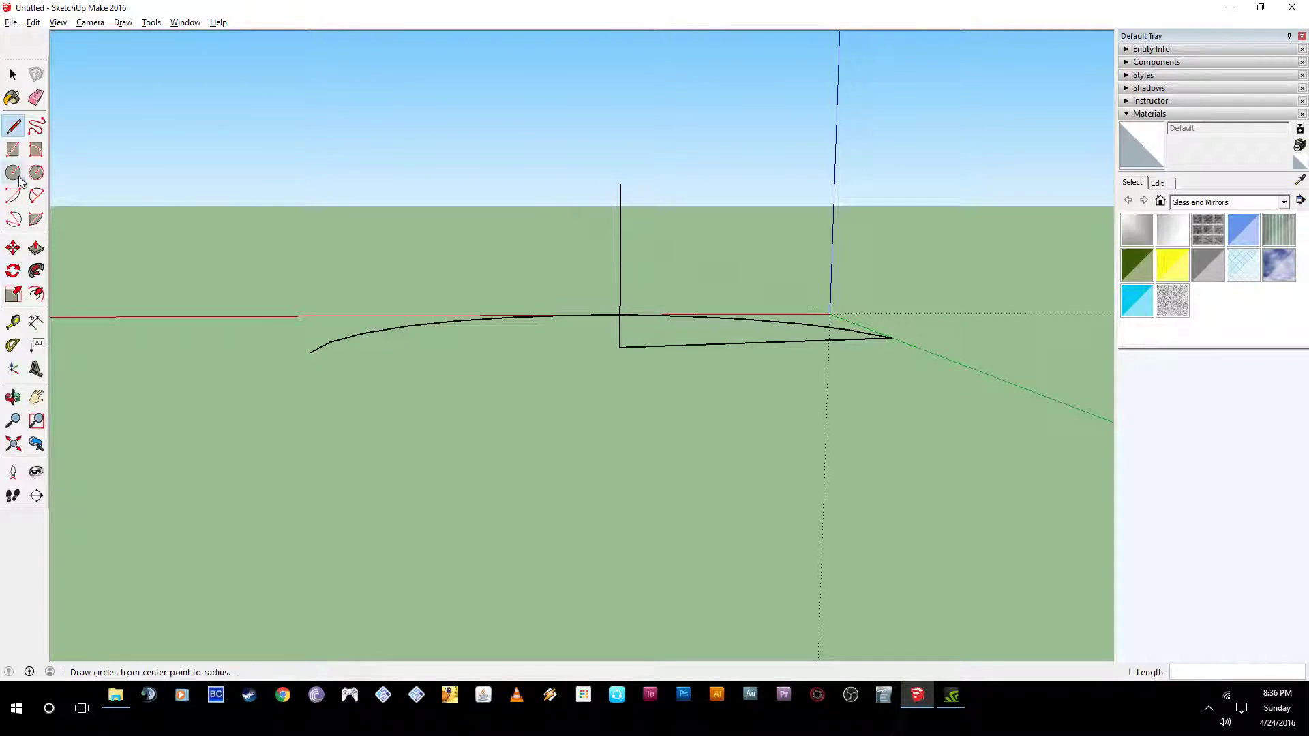
# - Start a second arc from the vertical line's top to the radius line's outer end
pyautogui.click(36, 196)
pyautogui.click(620, 183)
pyautogui.click(891, 337)
pyautogui.moveTo(739, 259); pyautogui.dragTo(696, 383, button='middle')
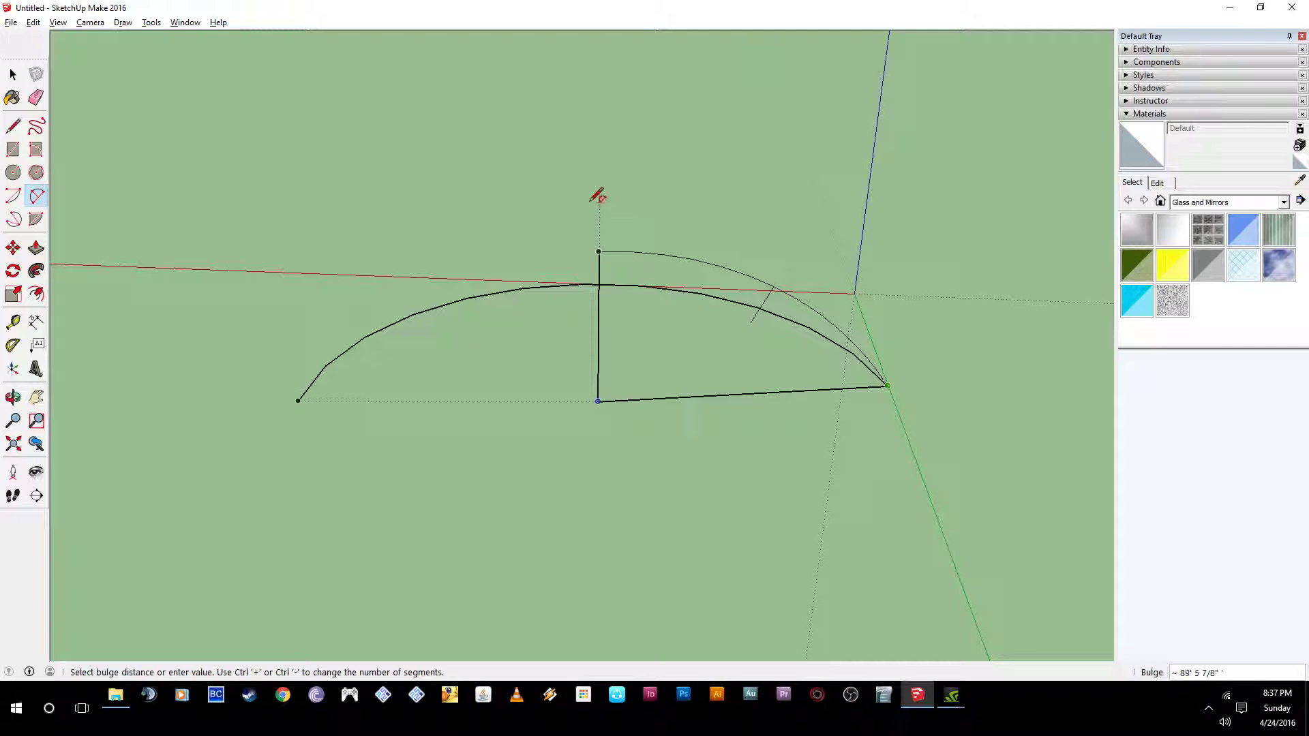
# - Set the second arc's bulge to close a quarter-circle face
pyautogui.click(595, 199)
pyautogui.moveTo(600, 211); pyautogui.dragTo(477, 345, button='middle')
pyautogui.scroll(3, 518, 412)
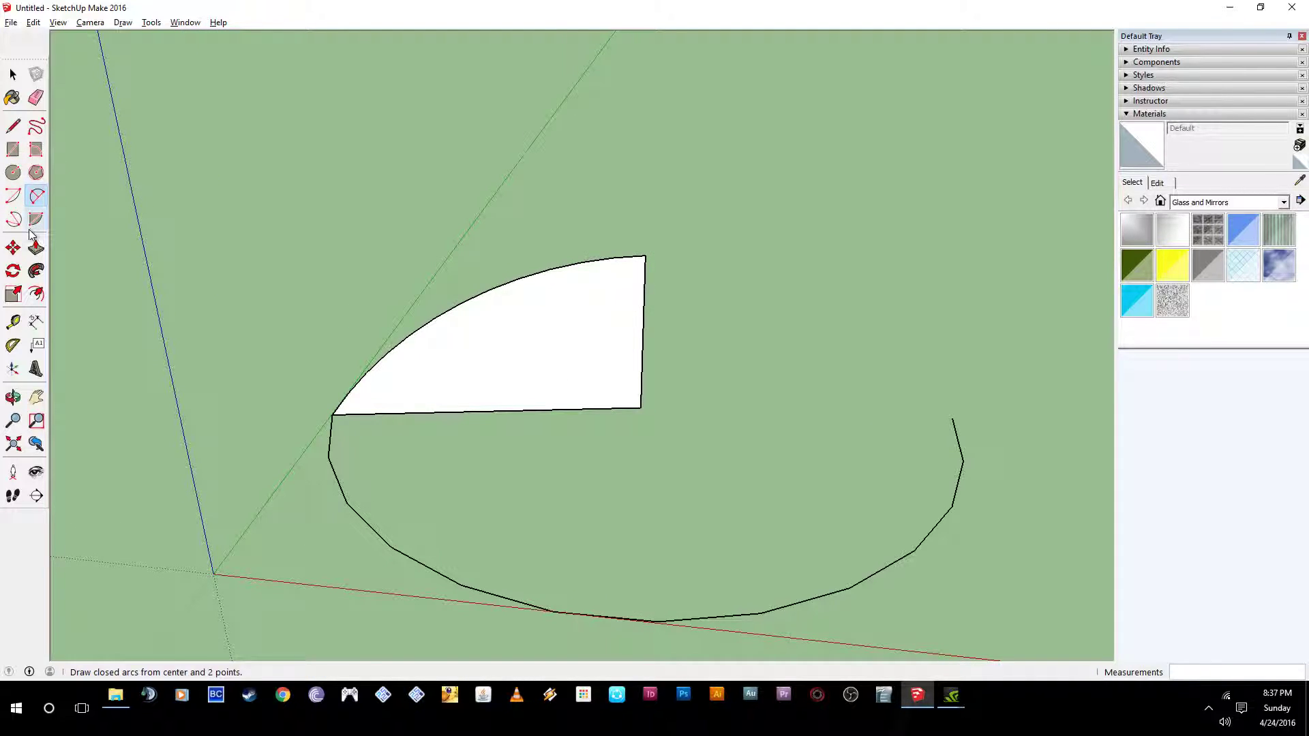
# - Sweep the quarter-circle face along the ground arc with Follow Me
pyautogui.click(36, 272)
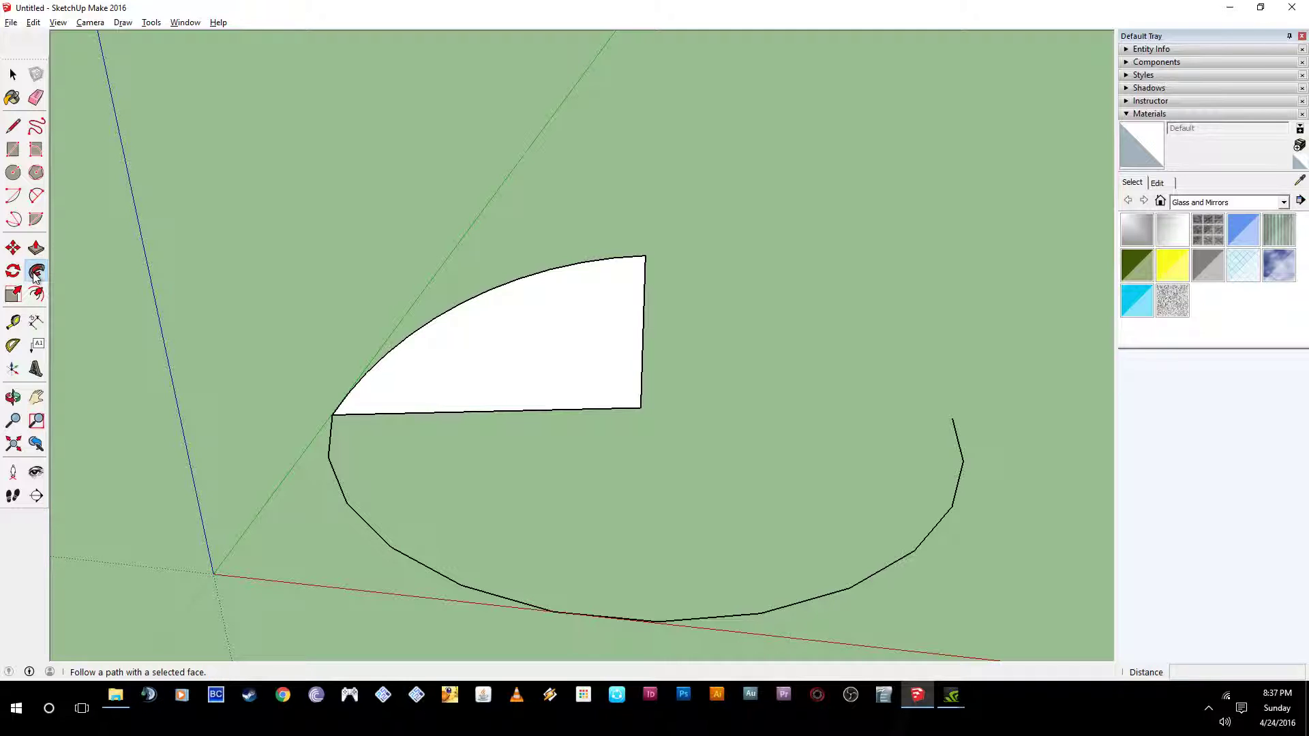
pyautogui.moveTo(366, 402)
pyautogui.mouseDown()
pyautogui.moveTo(345, 415)
pyautogui.moveTo(339, 447)
pyautogui.moveTo(397, 541)
pyautogui.moveTo(550, 619)
pyautogui.moveTo(643, 622)
pyautogui.moveTo(824, 602)
pyautogui.moveTo(958, 503)
pyautogui.moveTo(967, 423)
pyautogui.mouseUp()
pyautogui.moveTo(967, 424)
pyautogui.mouseDown(button='middle')
pyautogui.moveTo(912, 468)
pyautogui.moveTo(481, 466)
pyautogui.moveTo(529, 468)
pyautogui.moveTo(418, 389)
pyautogui.moveTo(572, 485)
pyautogui.moveTo(428, 544)
pyautogui.moveTo(667, 459)
pyautogui.moveTo(536, 468)
pyautogui.mouseUp(button='middle')
pyautogui.scroll(3, 543, 470)
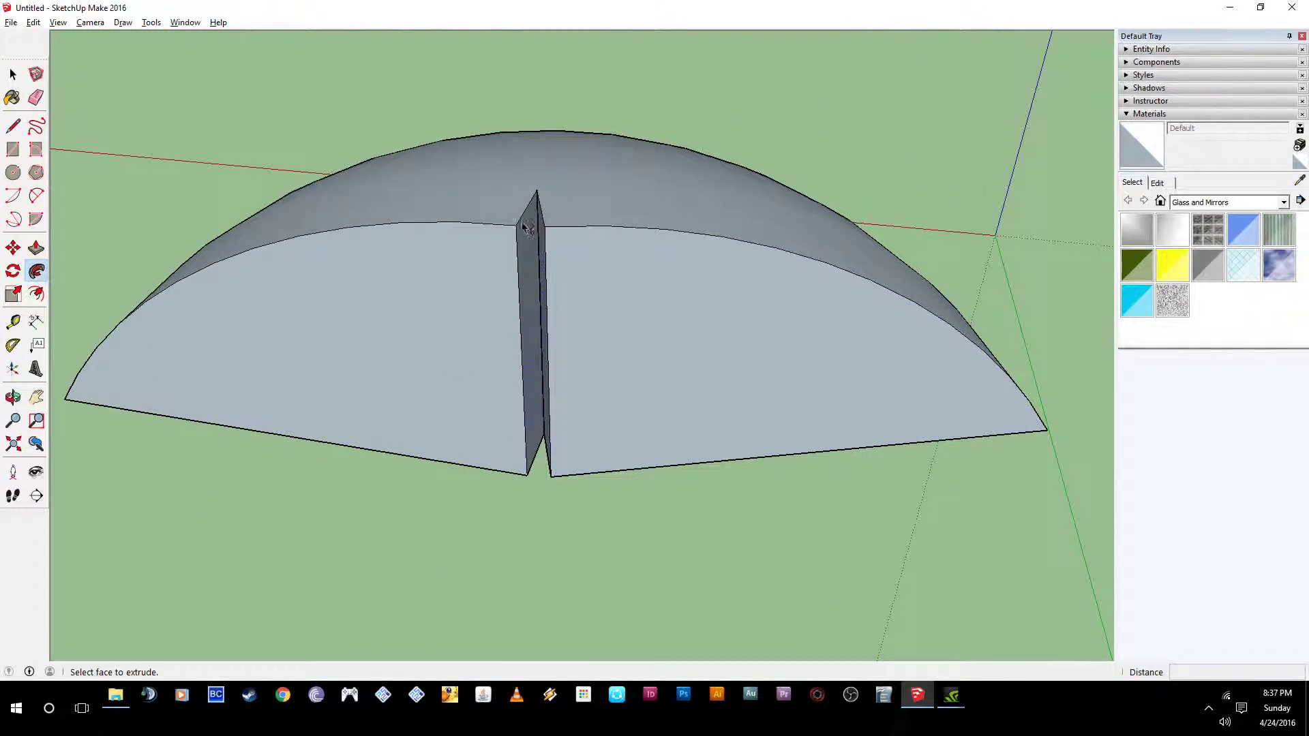
pyautogui.moveTo(526, 273); pyautogui.dragTo(622, 243, button='middle')
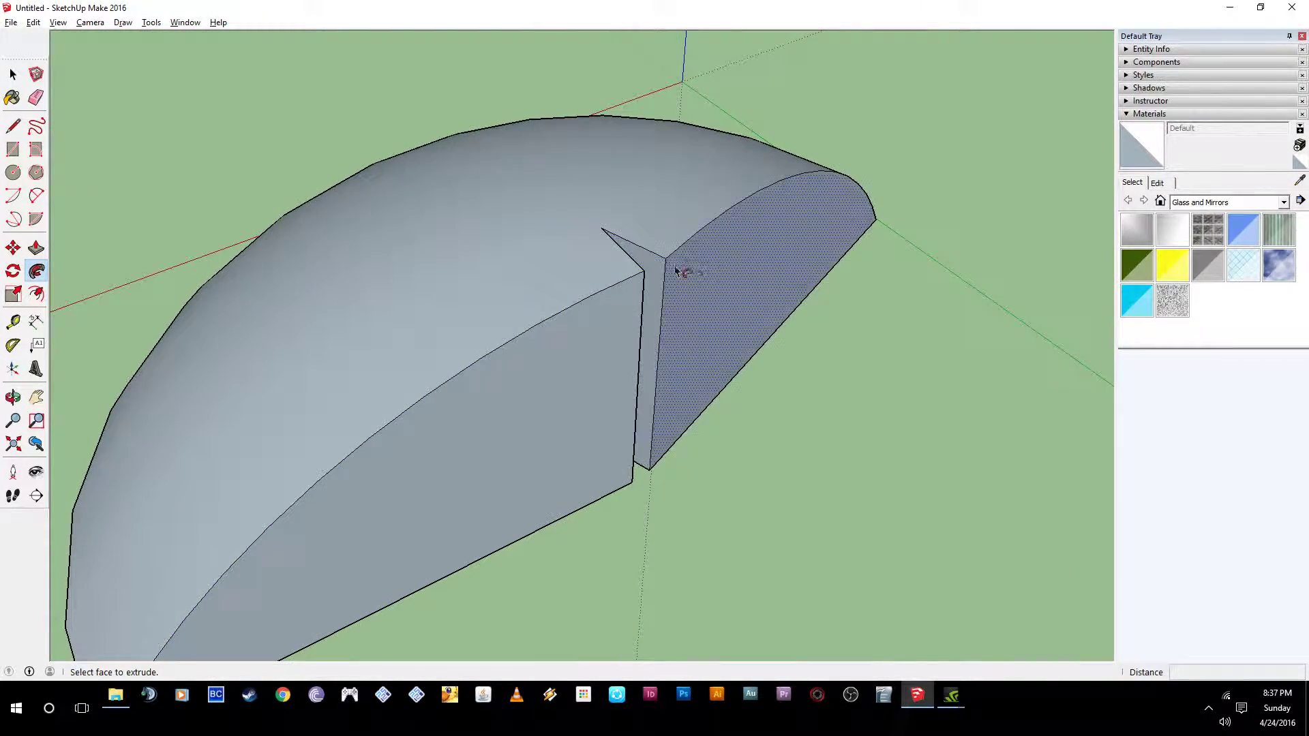
pyautogui.scroll(-3, 716, 388)
# - Inspect the swept dome from several angles and select its right flat end face
pyautogui.moveTo(689, 421); pyautogui.dragTo(587, 438, button='middle')
pyautogui.scroll(2, 628, 423)
pyautogui.moveTo(669, 405); pyautogui.dragTo(638, 297, button='middle')
pyautogui.scroll(-2, 611, 412)
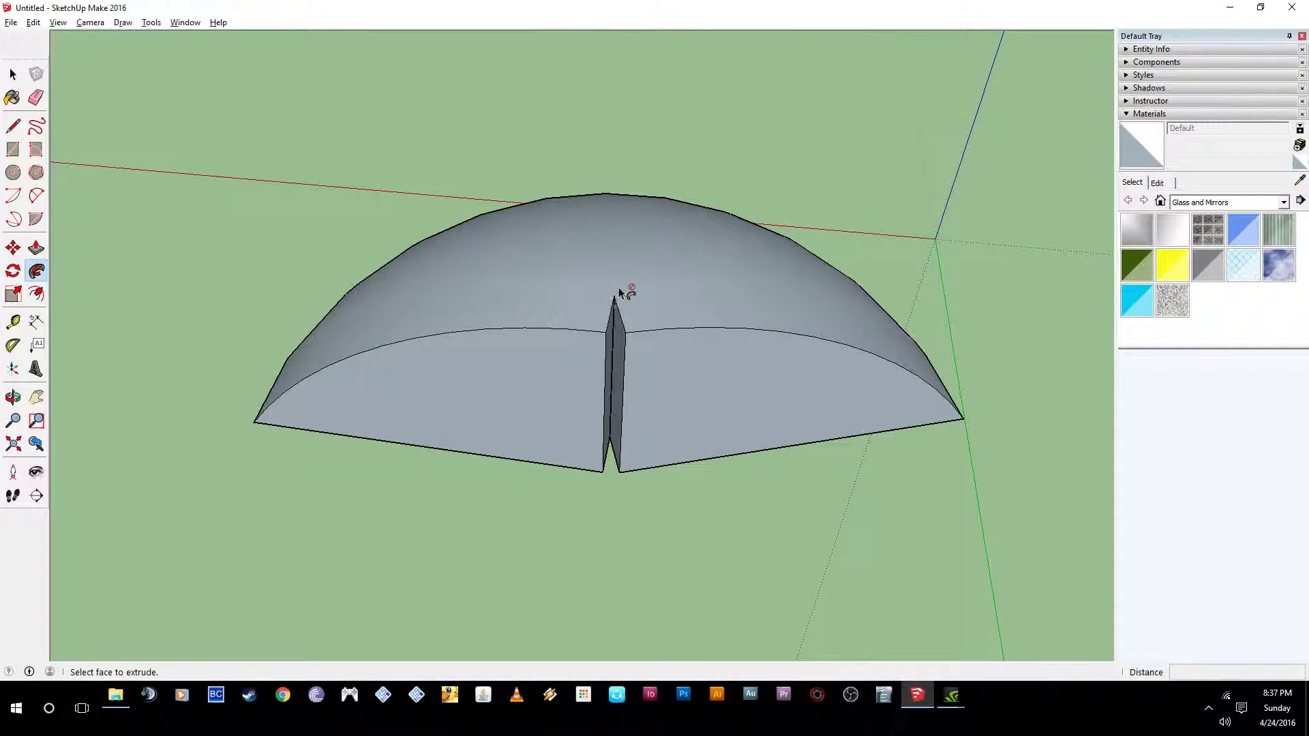
pyautogui.moveTo(360, 411); pyautogui.dragTo(672, 397, button='middle')
pyautogui.moveTo(362, 418); pyautogui.dragTo(389, 447, button='middle')
pyautogui.moveTo(900, 336); pyautogui.dragTo(648, 260, button='middle')
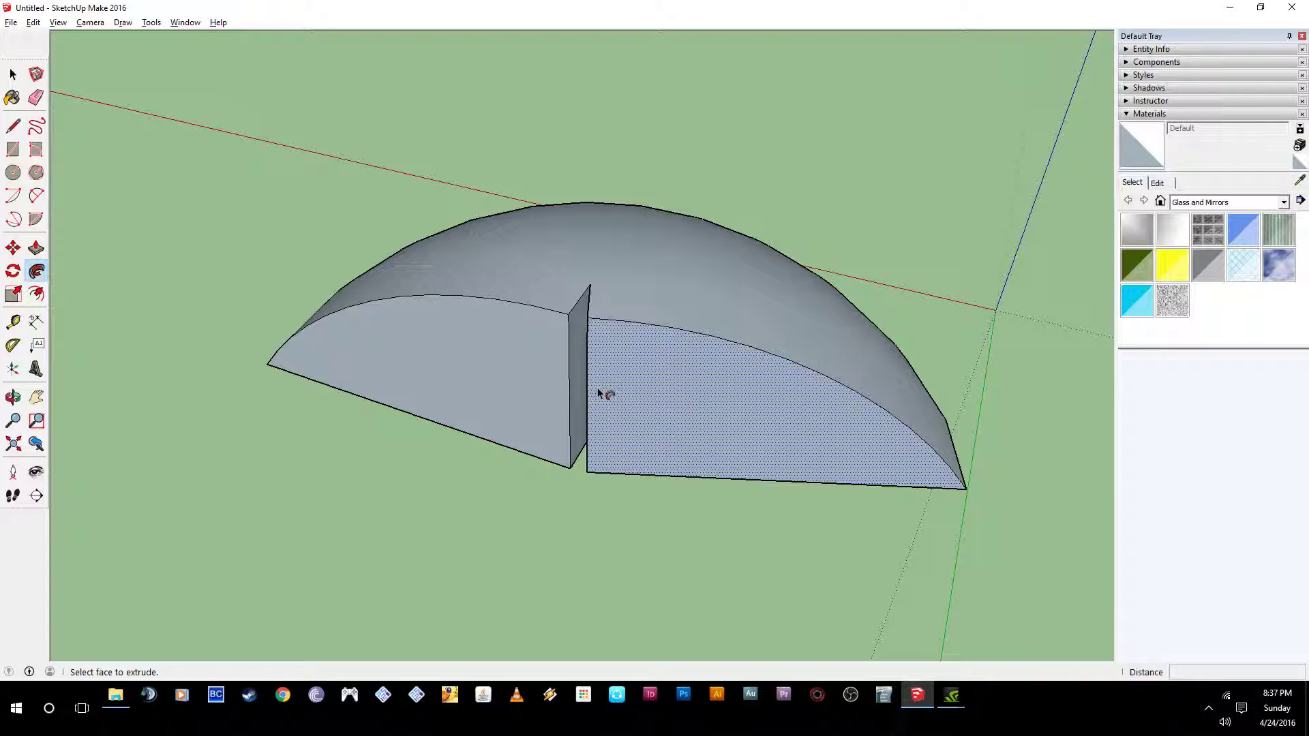
pyautogui.moveTo(652, 423); pyautogui.dragTo(629, 396, button='middle')
pyautogui.press('space')
pyautogui.click(630, 392)
# - Delete the dome's two flat end faces and both curved halves
pyautogui.press('Delete')
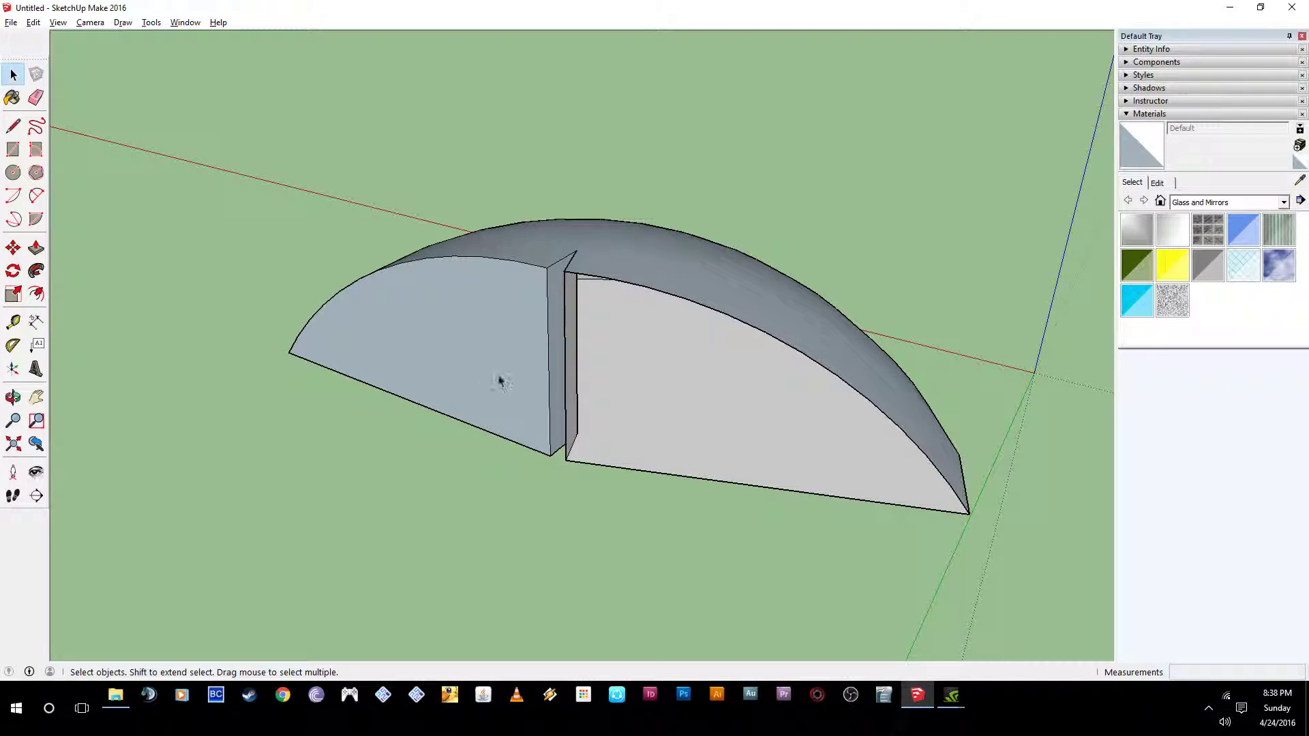
pyautogui.click(503, 371)
pyautogui.press('Delete')
pyautogui.moveTo(406, 453); pyautogui.dragTo(849, 317, button='middle')
pyautogui.press('space')
pyautogui.click(598, 374)
pyautogui.keyDown('shift'); pyautogui.click(593, 374); pyautogui.keyUp('shift')
pyautogui.press('Delete')
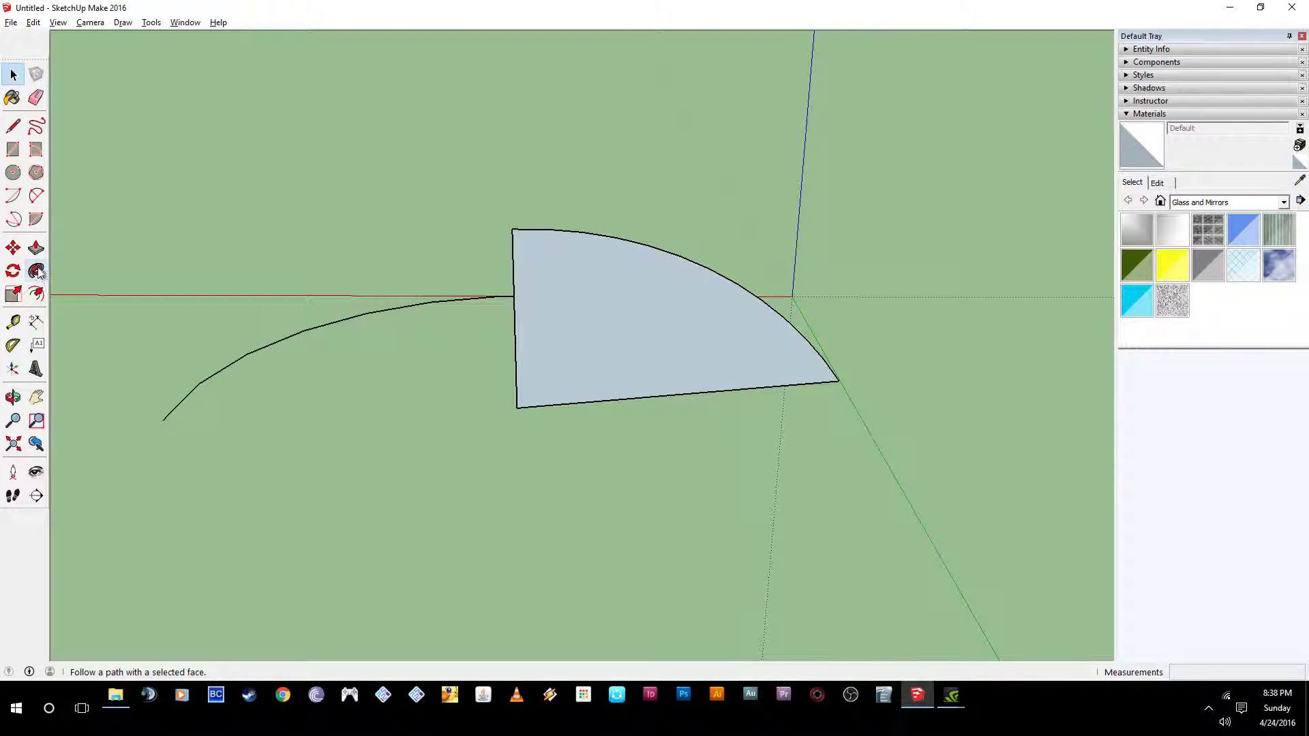
# - Offset the quarter circle's curved edge slightly inward
pyautogui.click(37, 293)
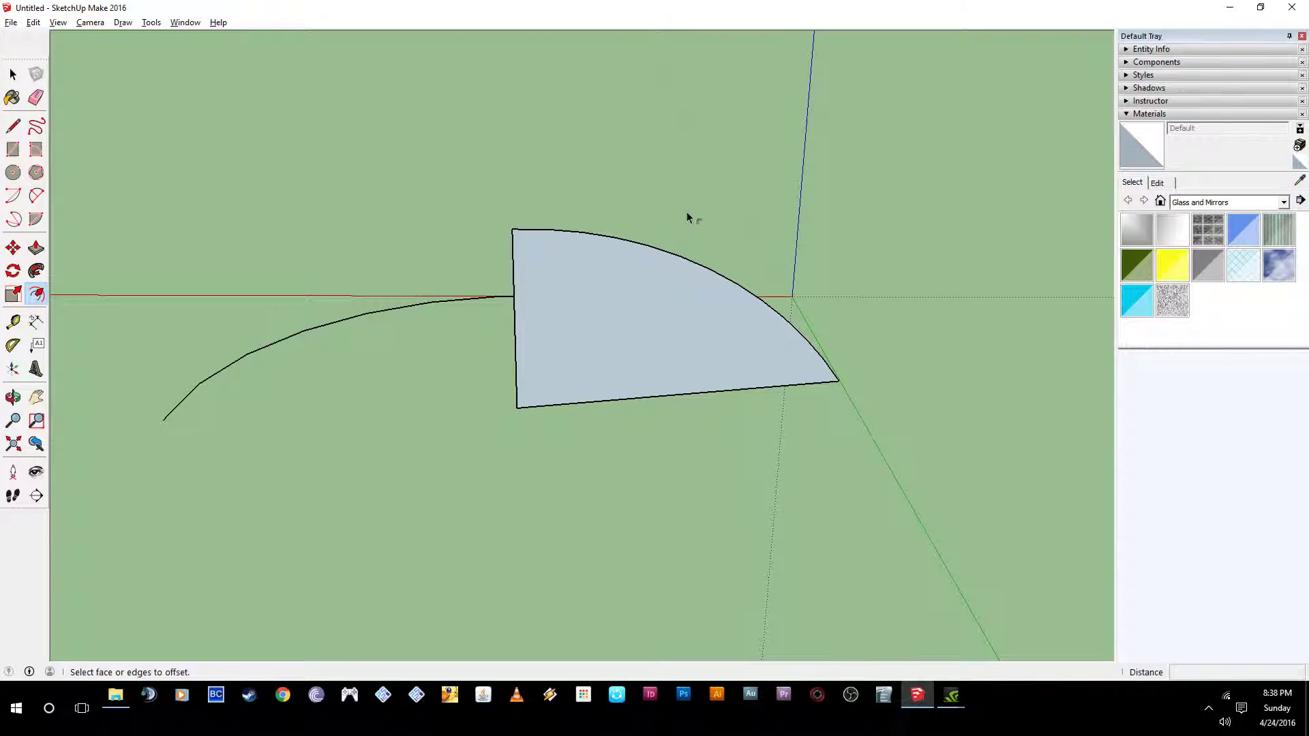
pyautogui.click(688, 260)
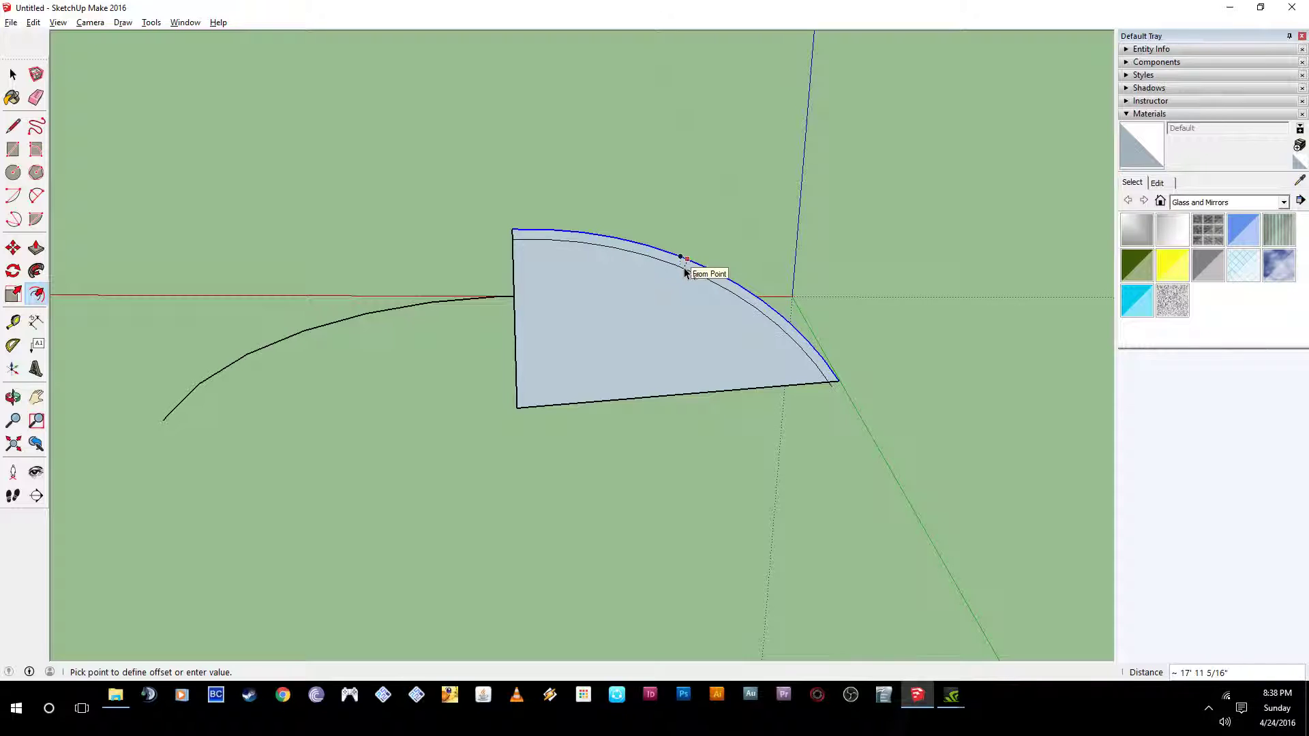
pyautogui.click(685, 268)
pyautogui.moveTo(613, 263); pyautogui.dragTo(810, 347, button='middle')
pyautogui.press('space')
# - Delete the large inner face, leaving only the thin arched strip
pyautogui.scroll(4, 841, 412)
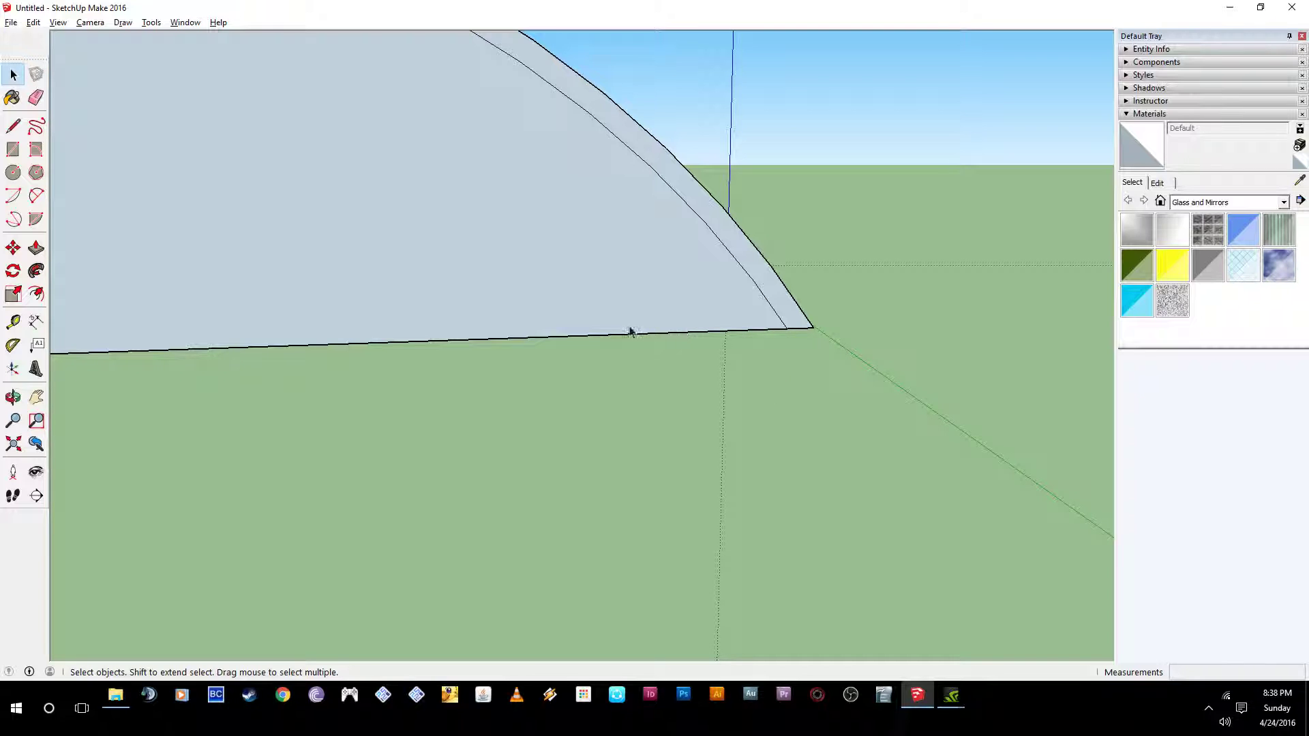
pyautogui.moveTo(626, 332); pyautogui.dragTo(701, 342, button='middle')
pyautogui.click(634, 300)
pyautogui.press('Delete')
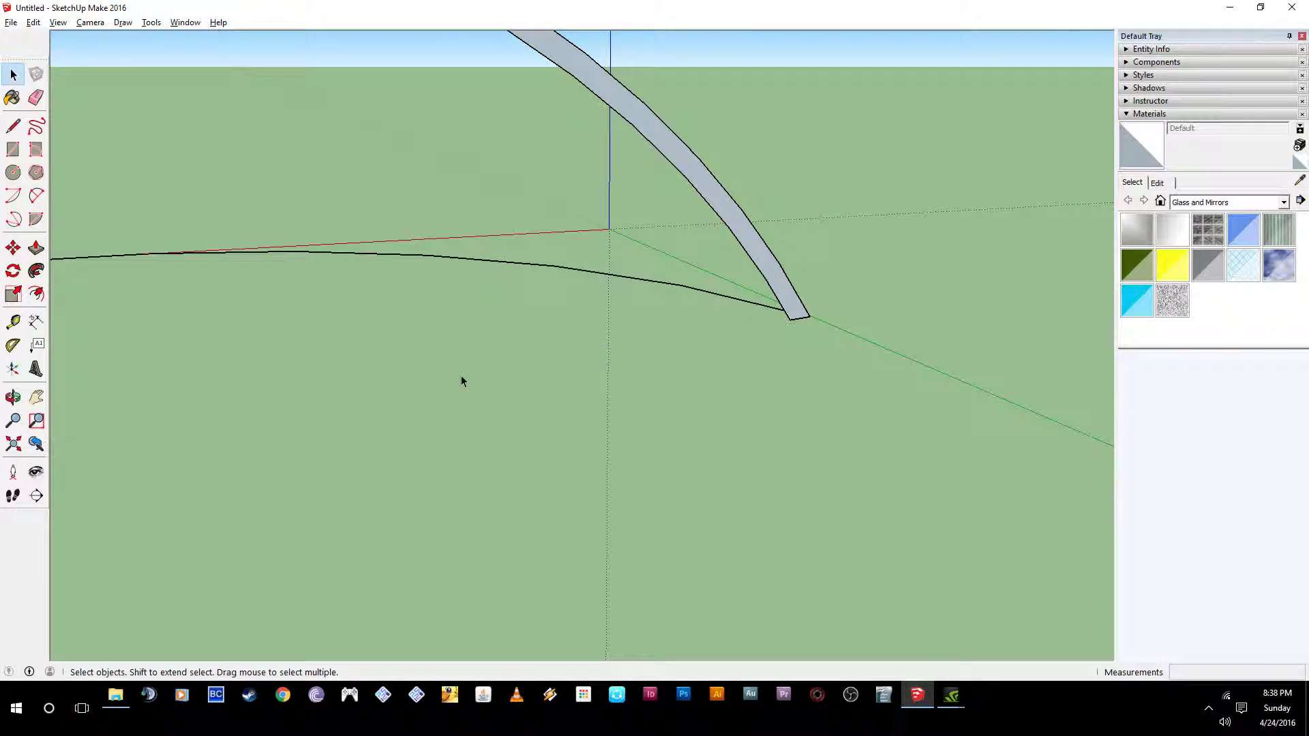
pyautogui.scroll(-3, 880, 409)
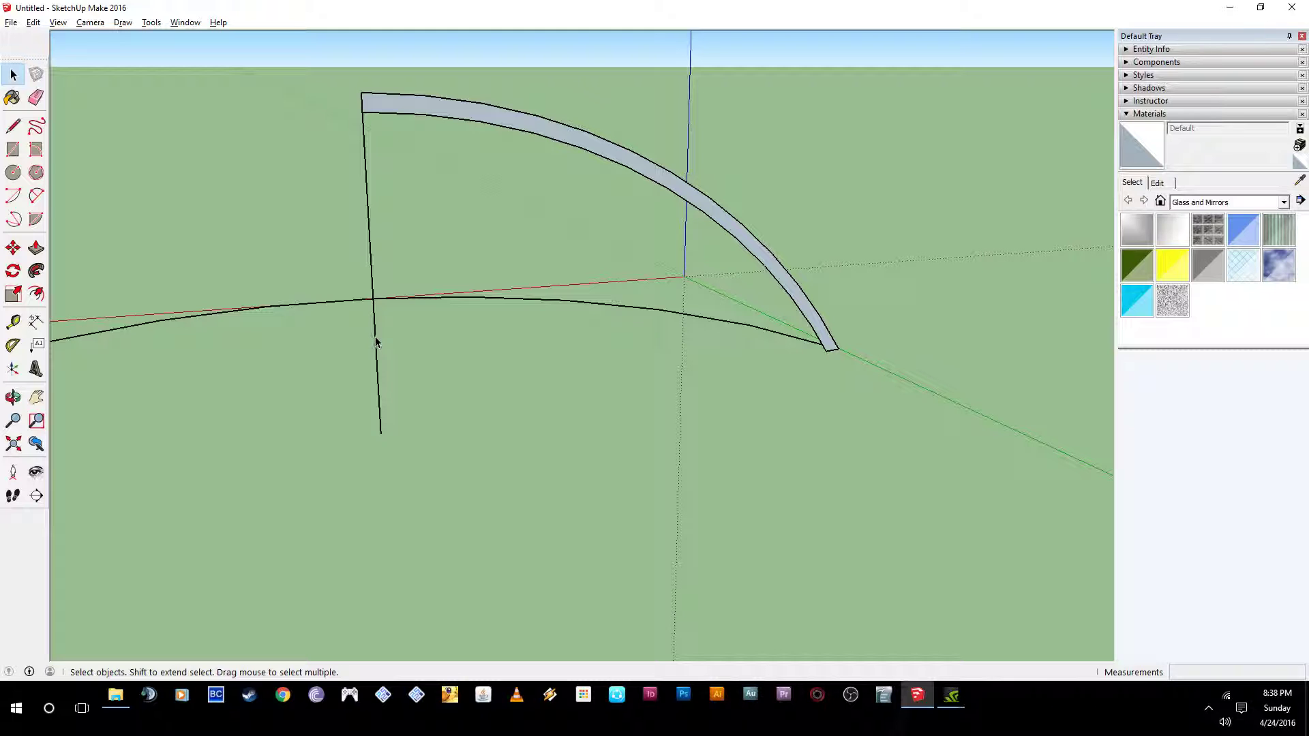
pyautogui.moveTo(375, 392); pyautogui.dragTo(441, 326, button='middle')
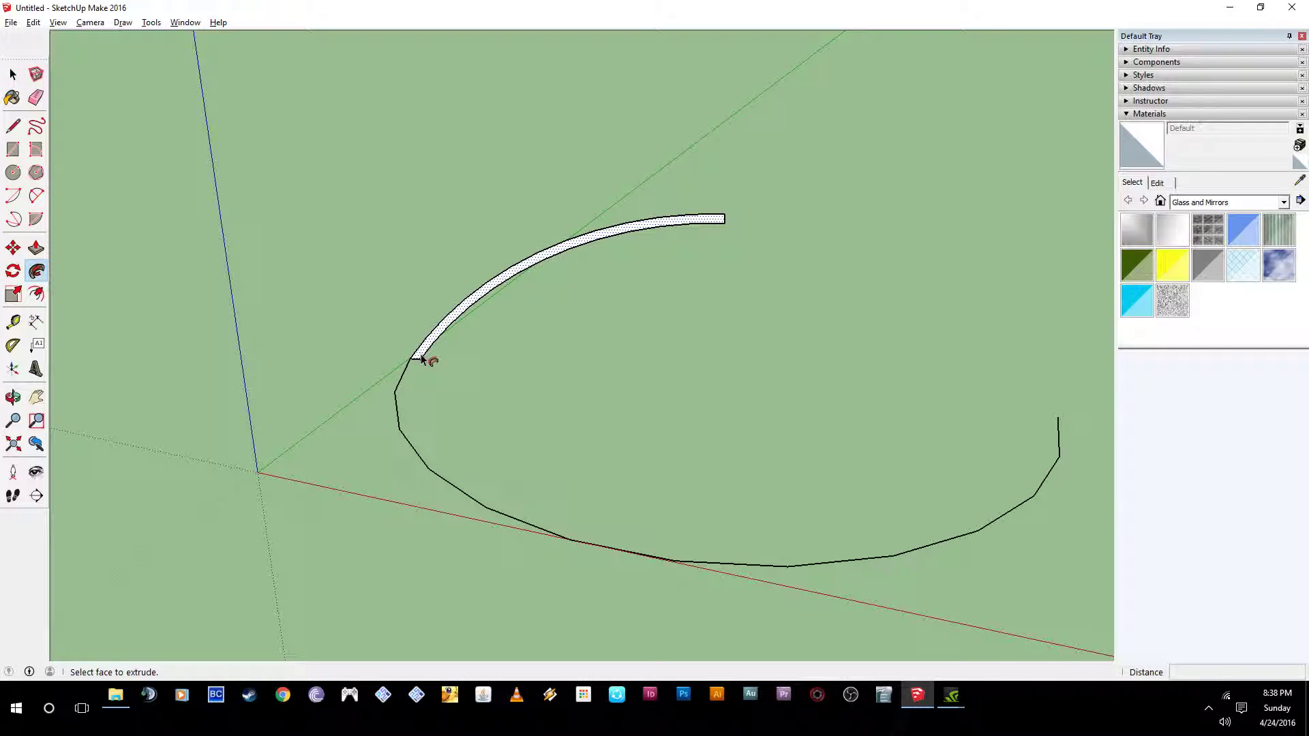
# - Drag the thin strip along the ground arc with Follow Me, then inspect the resulting shell
pyautogui.moveTo(422, 359)
pyautogui.mouseDown()
pyautogui.moveTo(407, 375)
pyautogui.moveTo(512, 519)
pyautogui.moveTo(870, 544)
pyautogui.moveTo(1089, 448)
pyautogui.moveTo(1069, 422)
pyautogui.mouseUp()
pyautogui.moveTo(907, 395); pyautogui.dragTo(549, 123, button='middle')
pyautogui.scroll(-3, 543, 205)
pyautogui.moveTo(544, 205); pyautogui.dragTo(436, 314, button='middle')
pyautogui.scroll(-3, 321, 281)
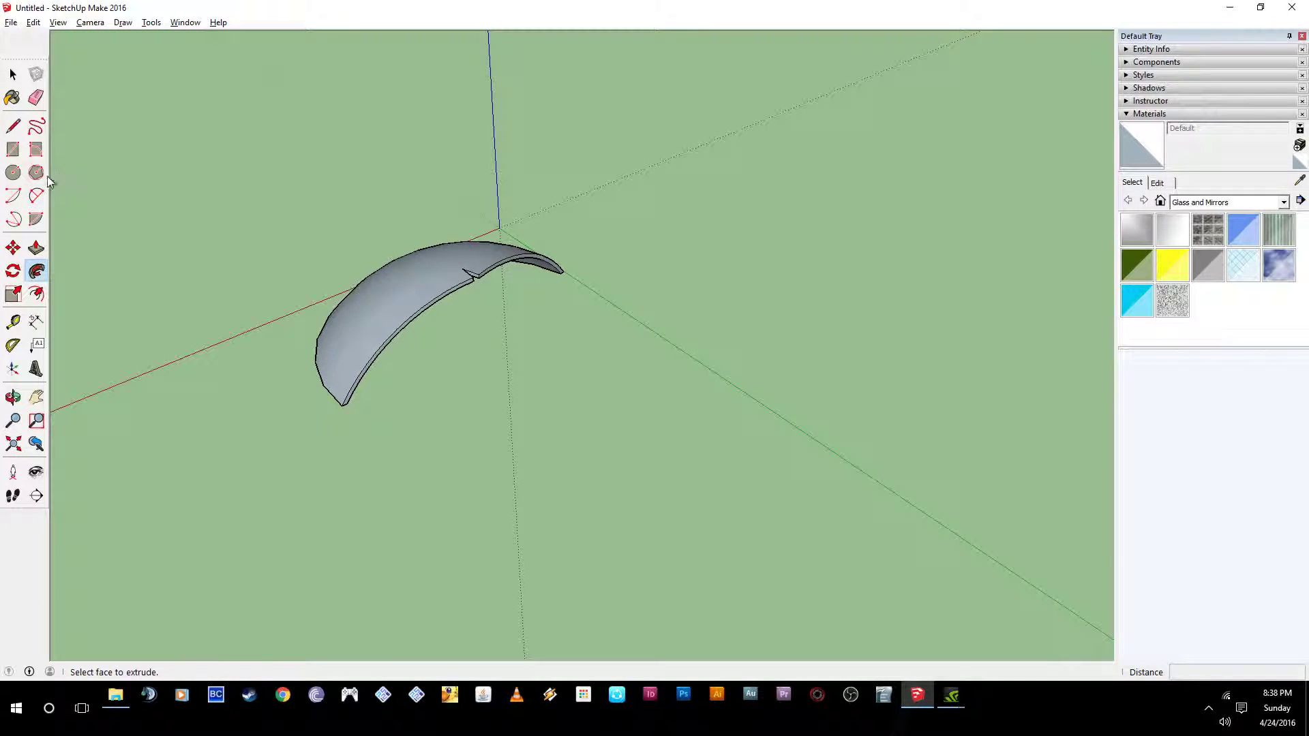
# - Draw a circle on the ground beside the shell
pyautogui.click(14, 175)
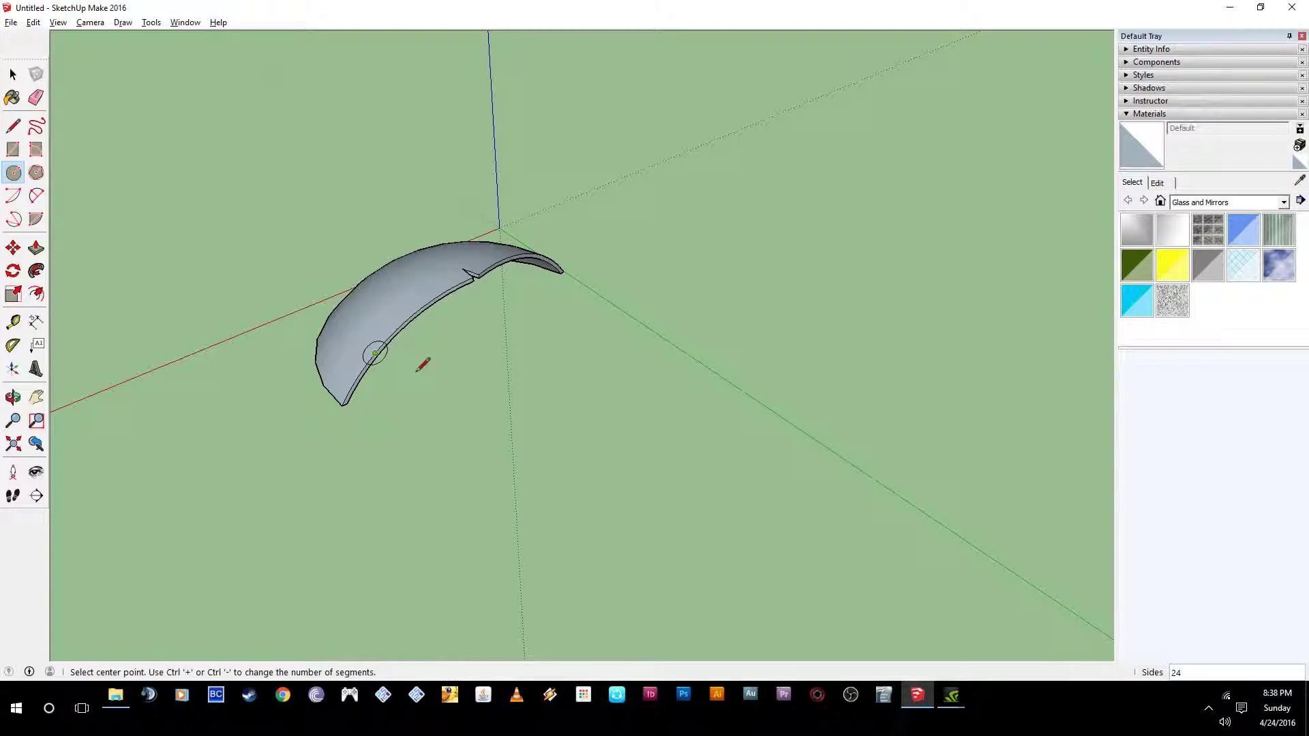
pyautogui.click(578, 431)
pyautogui.click(710, 359)
pyautogui.moveTo(591, 437); pyautogui.dragTo(553, 317, button='middle')
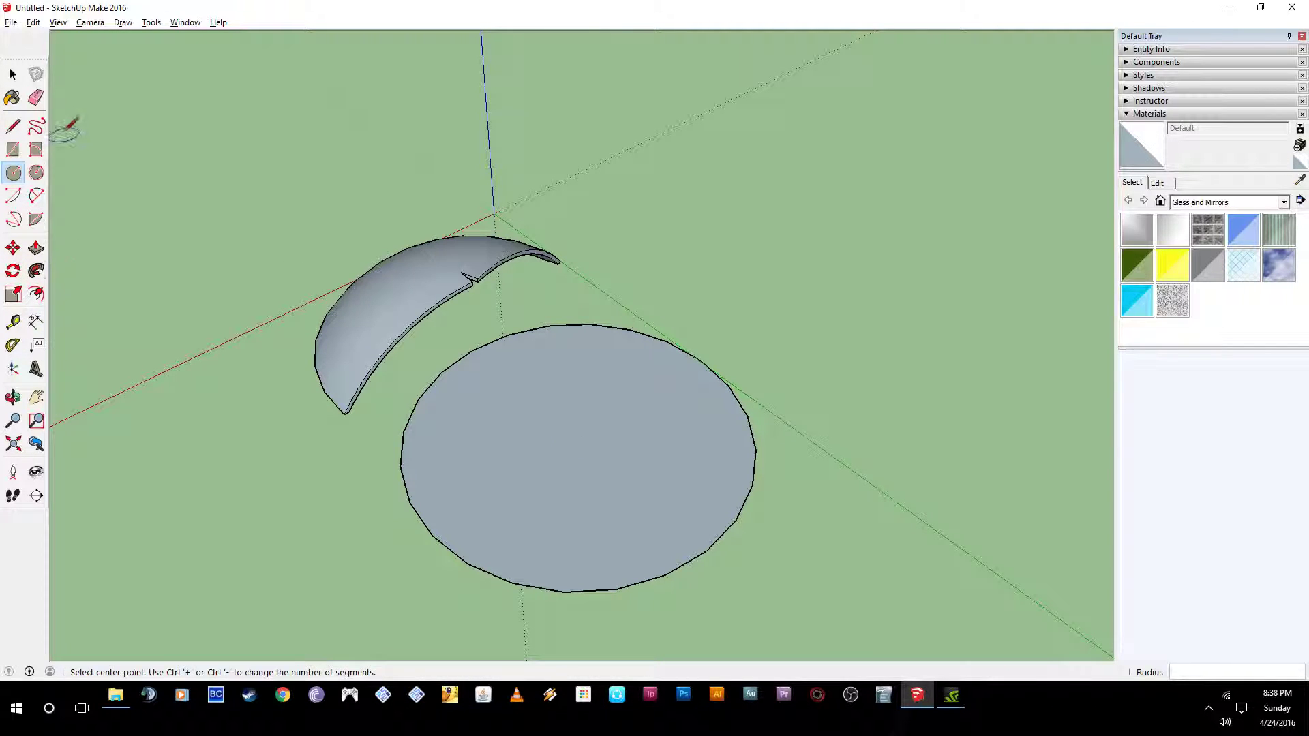
# - Draw a vertical line up the blue axis from the circle's centre
pyautogui.click(13, 126)
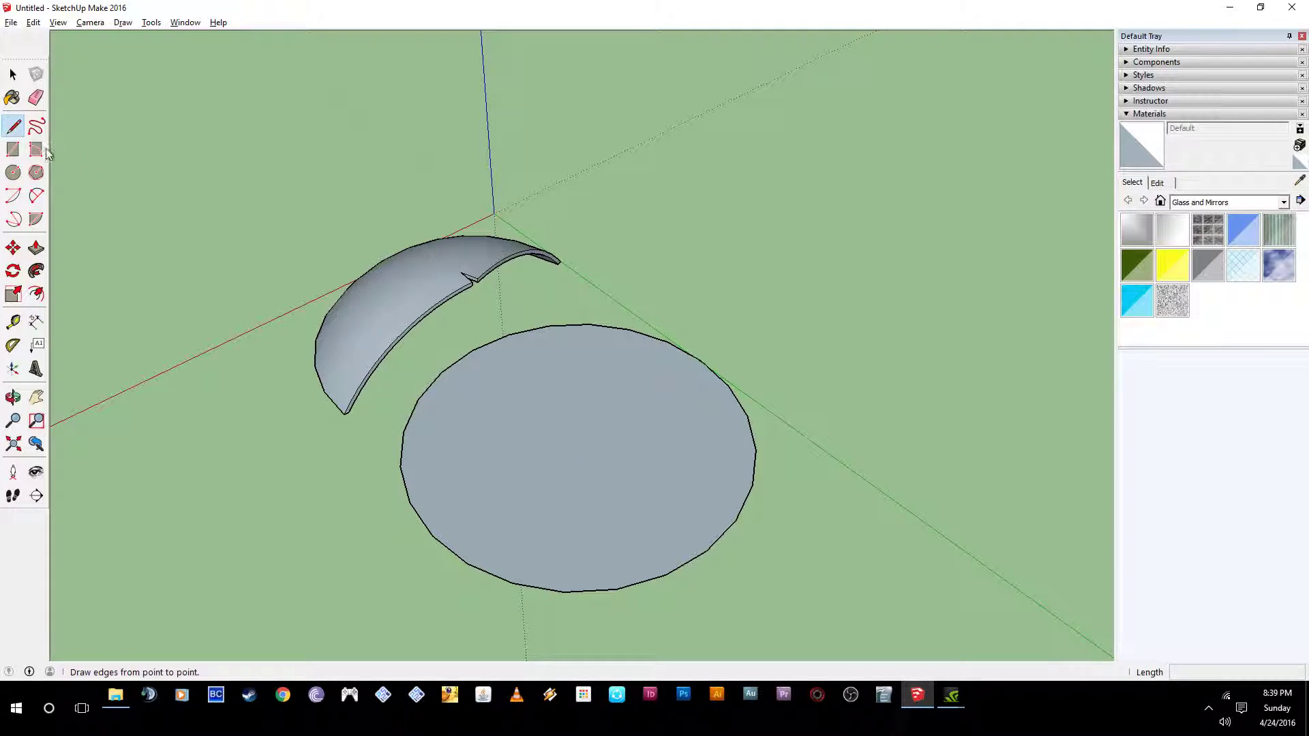
pyautogui.click(578, 441)
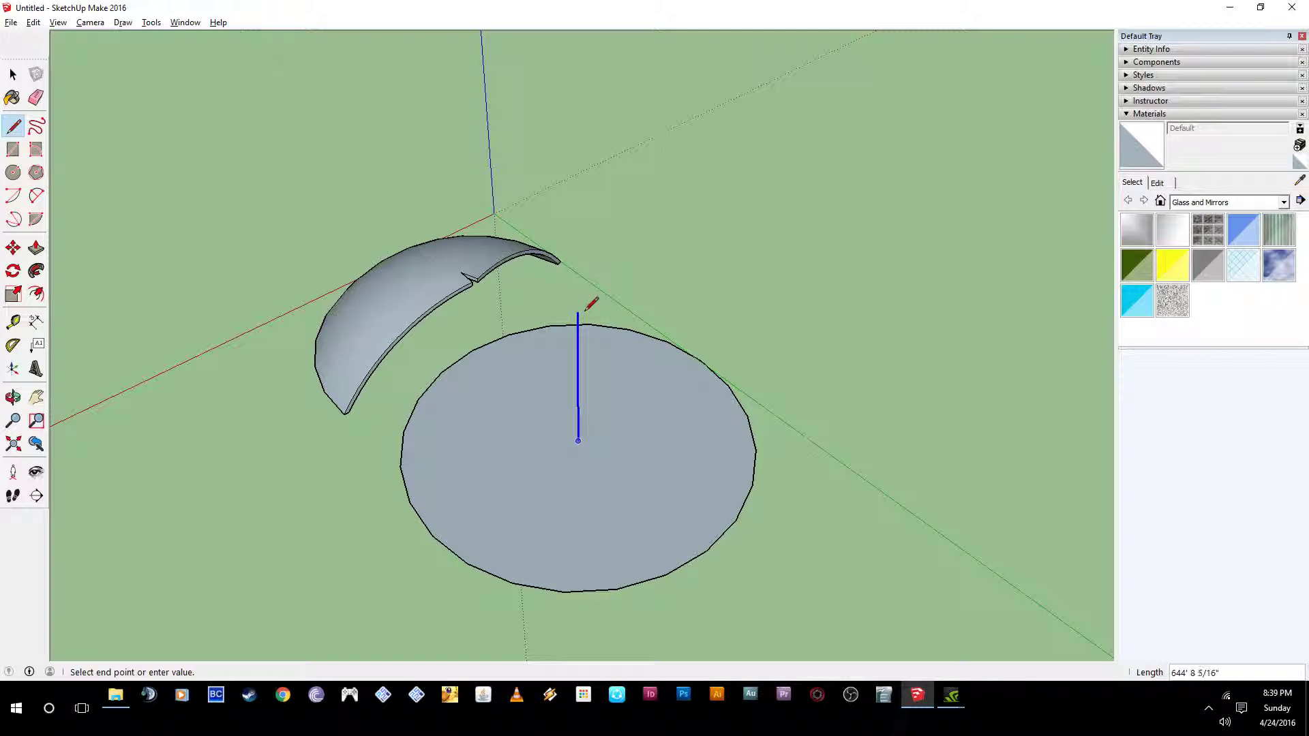
pyautogui.moveTo(584, 371); pyautogui.dragTo(611, 238, button='middle')
pyautogui.moveTo(619, 336); pyautogui.dragTo(382, 186, button='middle')
pyautogui.press('Escape')
# - Draw a quarter-circle arc from the vertical line's top down to the circle's edge
pyautogui.click(37, 196)
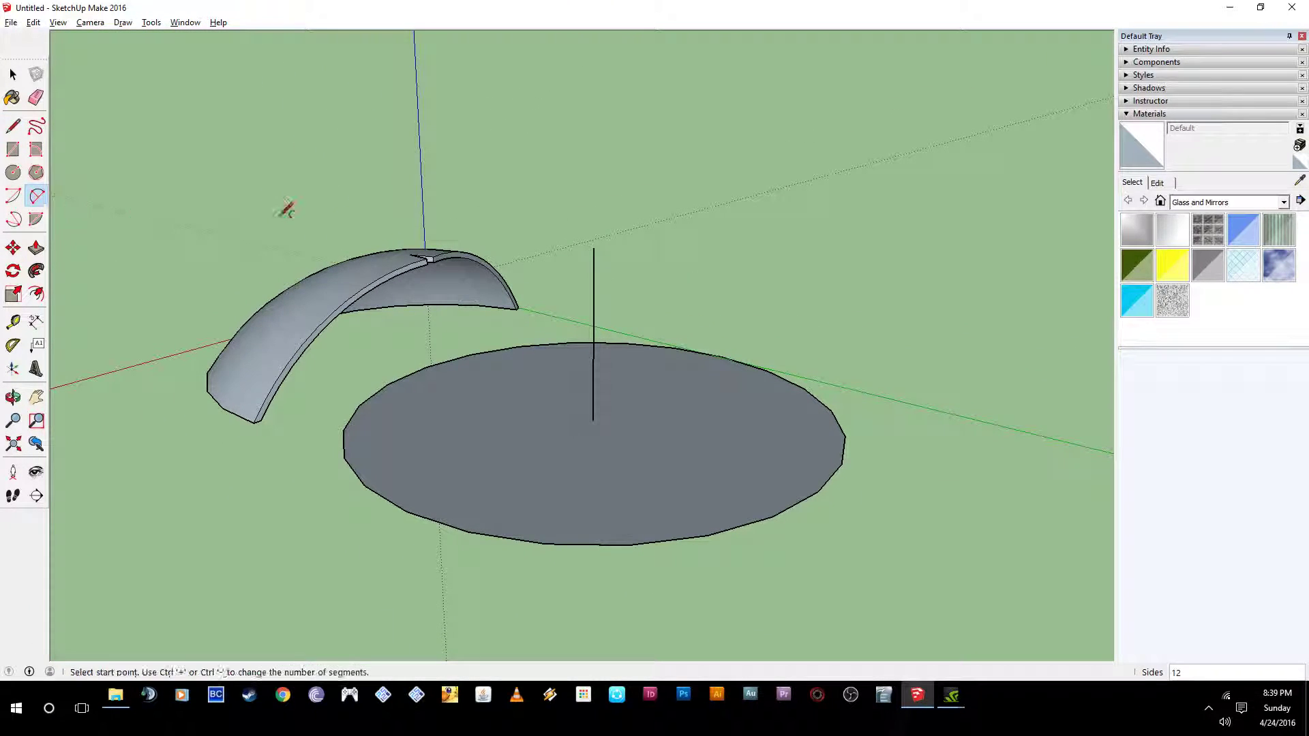
pyautogui.click(595, 246)
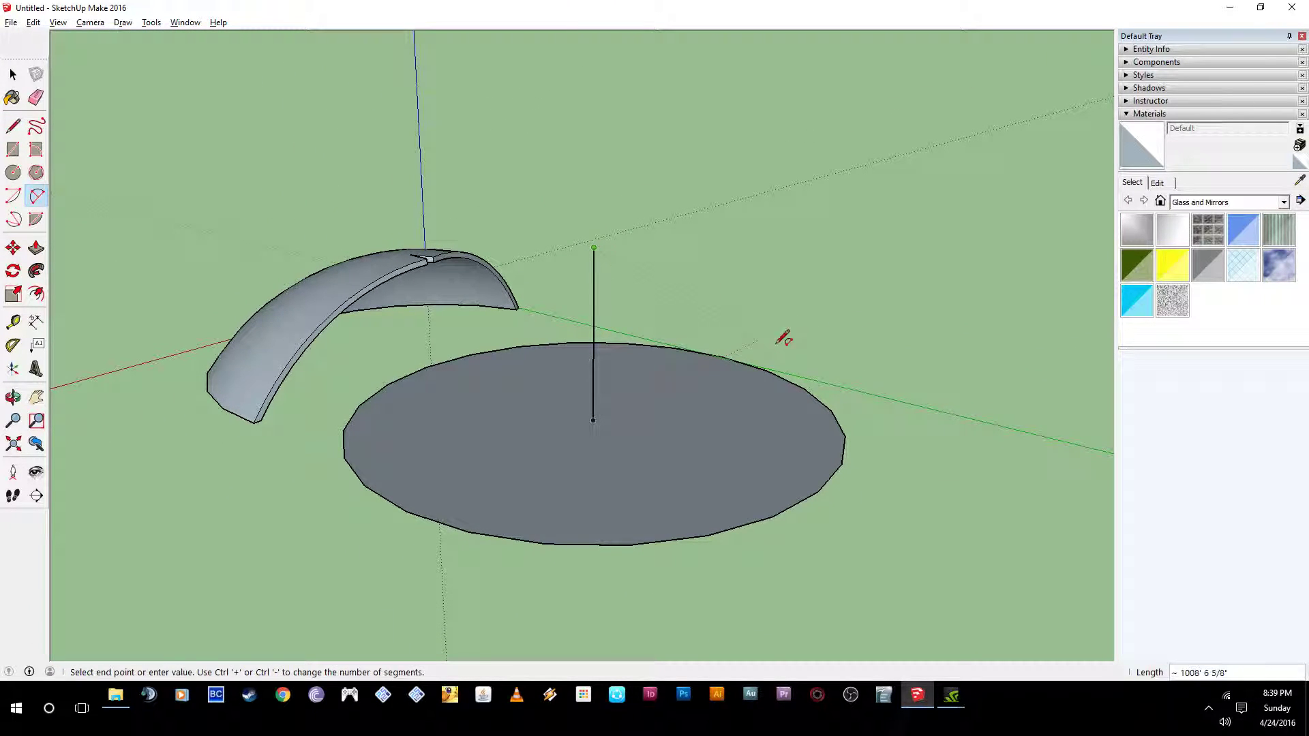
pyautogui.click(845, 435)
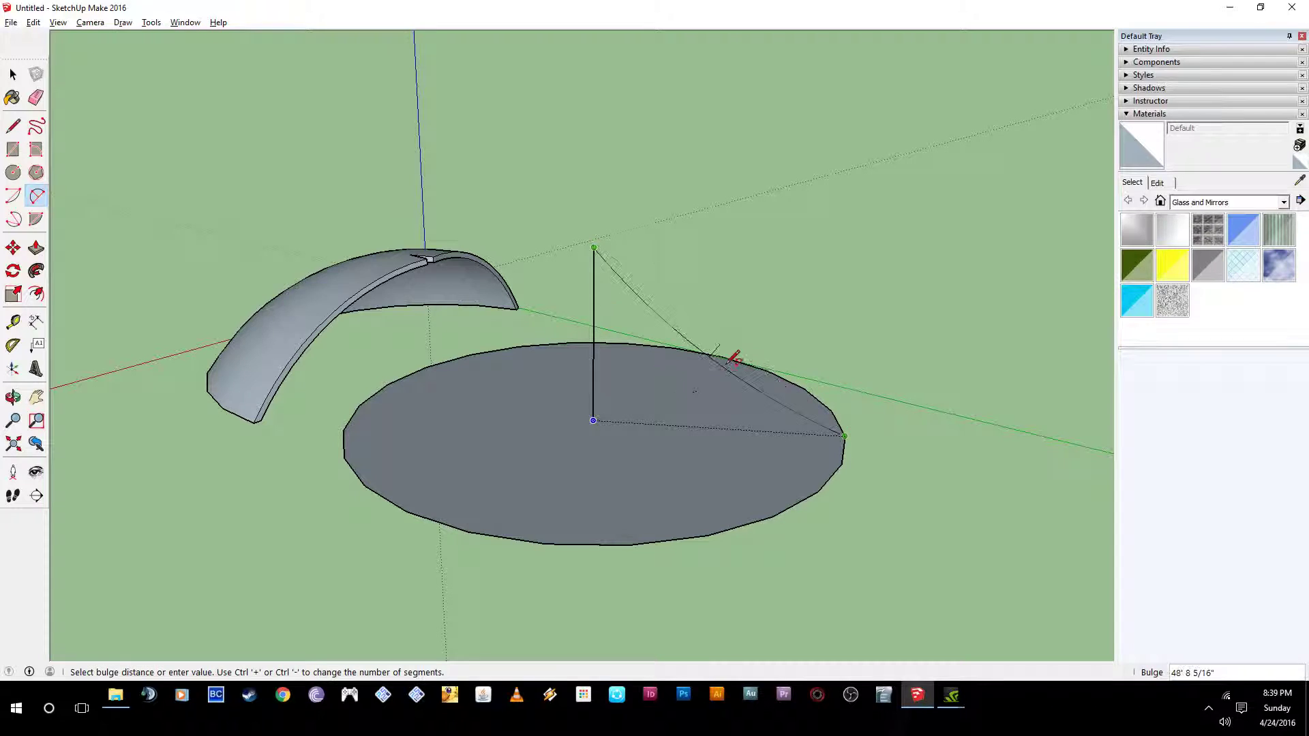
pyautogui.click(593, 166)
pyautogui.moveTo(698, 308); pyautogui.dragTo(755, 332, button='middle')
pyautogui.press('space')
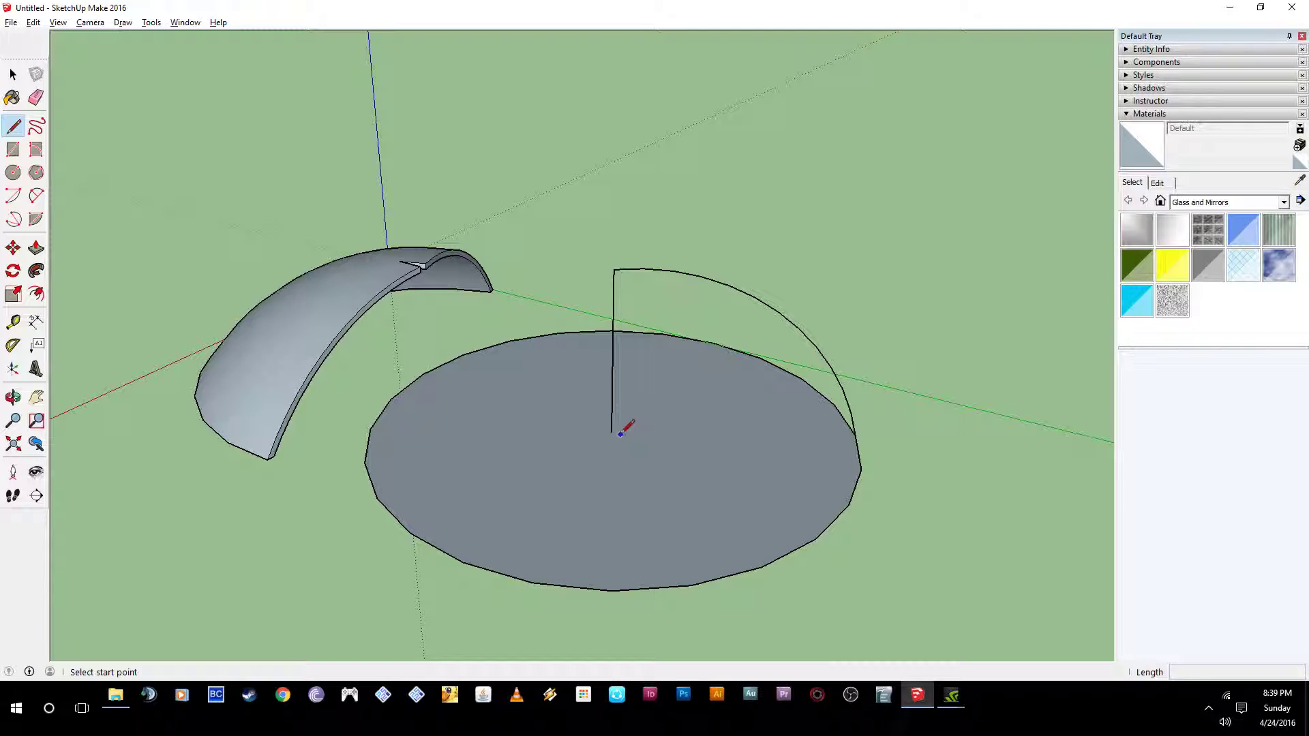
# - Draw a line from the circle's centre to the arc's end, closing the quarter-disc face
pyautogui.click(619, 434)
pyautogui.click(856, 433)
pyautogui.moveTo(702, 389)
pyautogui.mouseDown(button='middle')
pyautogui.moveTo(859, 426)
pyautogui.moveTo(600, 389)
pyautogui.moveTo(721, 256)
pyautogui.moveTo(730, 227)
pyautogui.mouseUp(button='middle')
pyautogui.scroll(2, 638, 205)
pyautogui.moveTo(649, 176)
pyautogui.mouseDown(button='middle')
pyautogui.moveTo(675, 211)
pyautogui.moveTo(678, 198)
pyautogui.moveTo(613, 205)
pyautogui.mouseUp(button='middle')
pyautogui.scroll(-2, 570, 339)
pyautogui.moveTo(570, 339); pyautogui.dragTo(681, 402, button='middle')
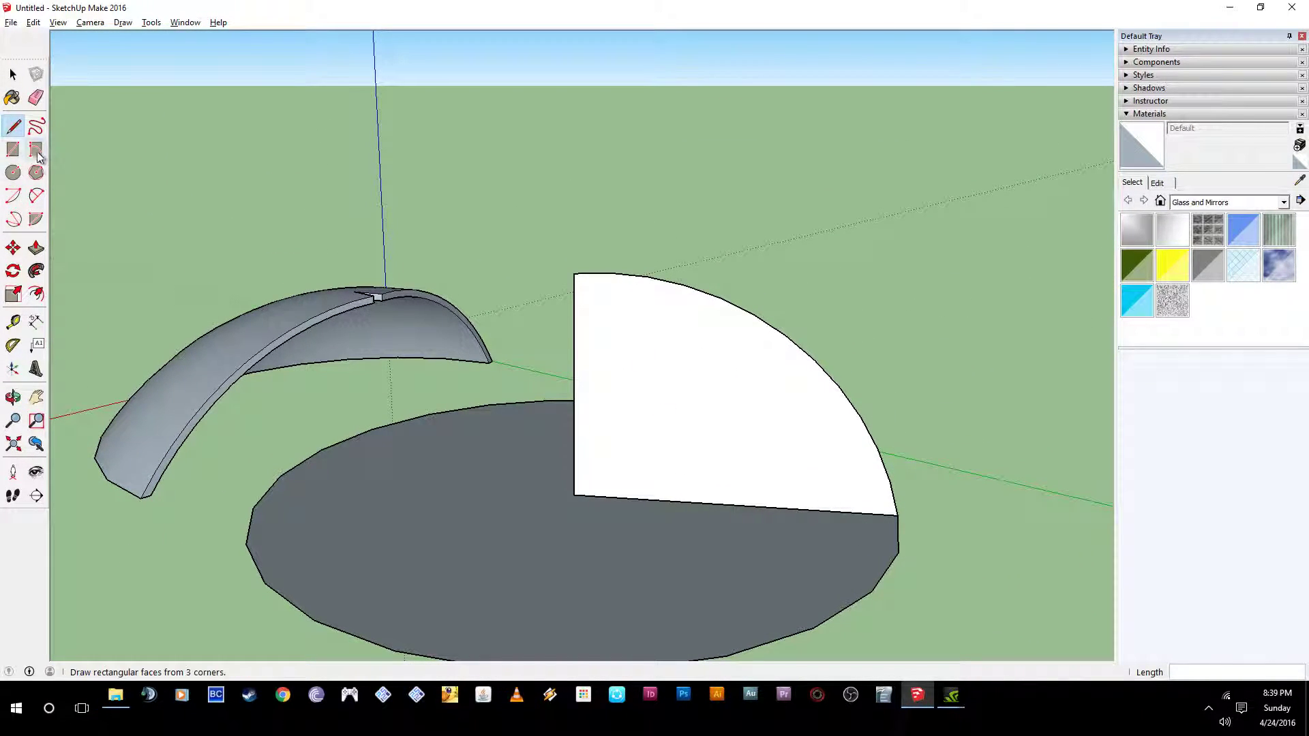
# - Offset the quarter-disc's curved edge inward to create an inner arc
pyautogui.click(36, 297)
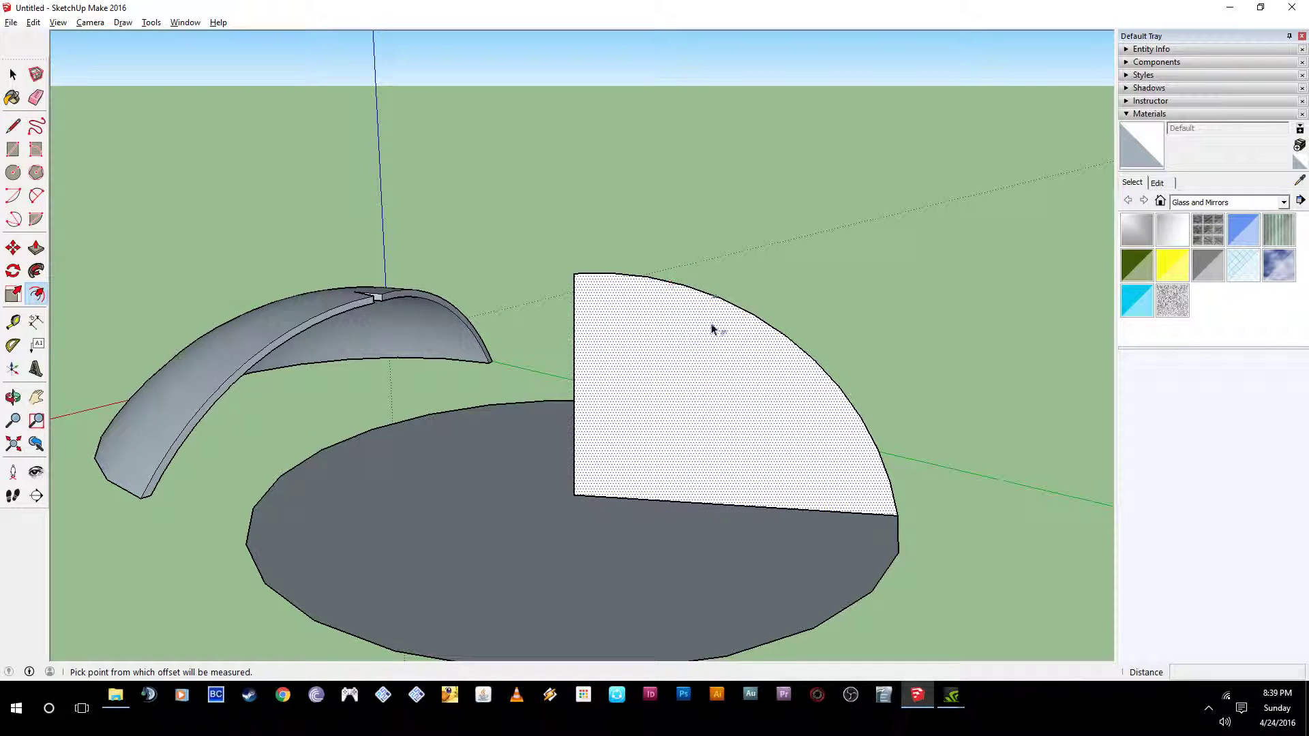
pyautogui.click(801, 350)
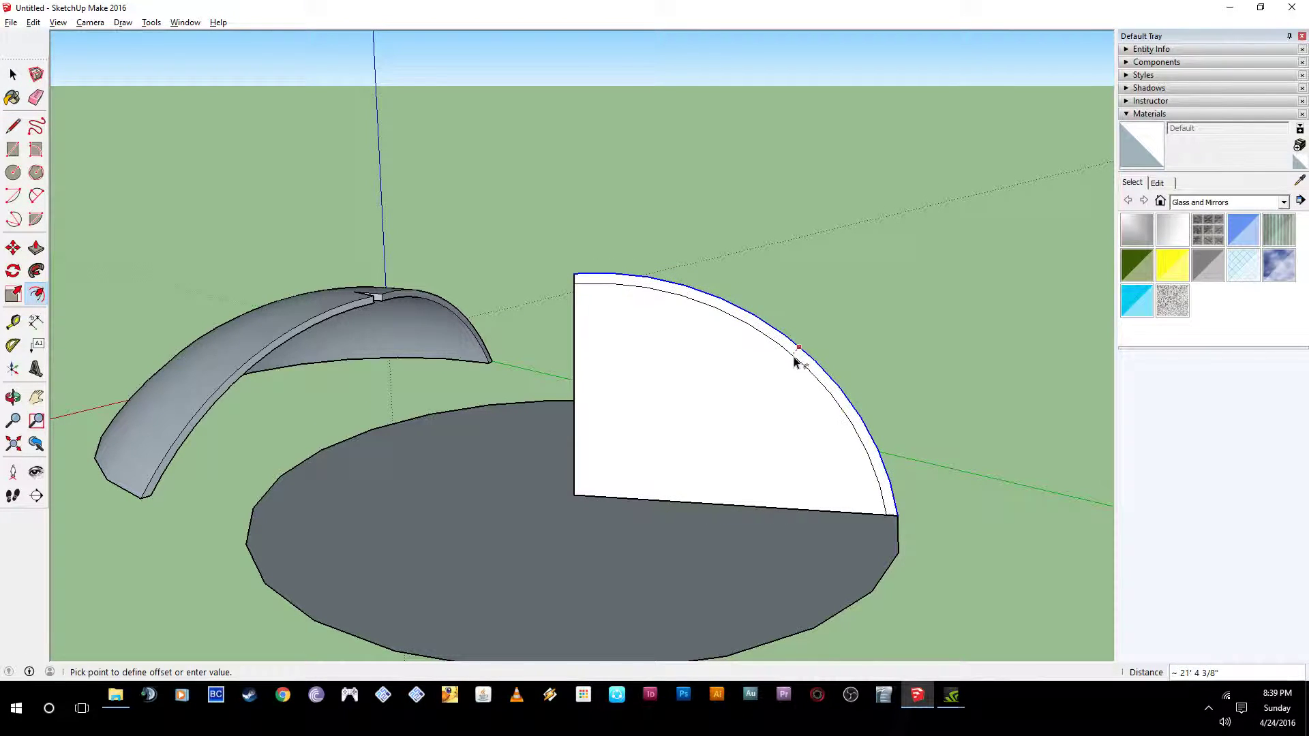
pyautogui.click(794, 361)
pyautogui.moveTo(795, 361); pyautogui.dragTo(744, 442, button='middle')
pyautogui.press('space')
# - Delete the quarter-disc face, the circle's face and the vertical edge
pyautogui.click(744, 442)
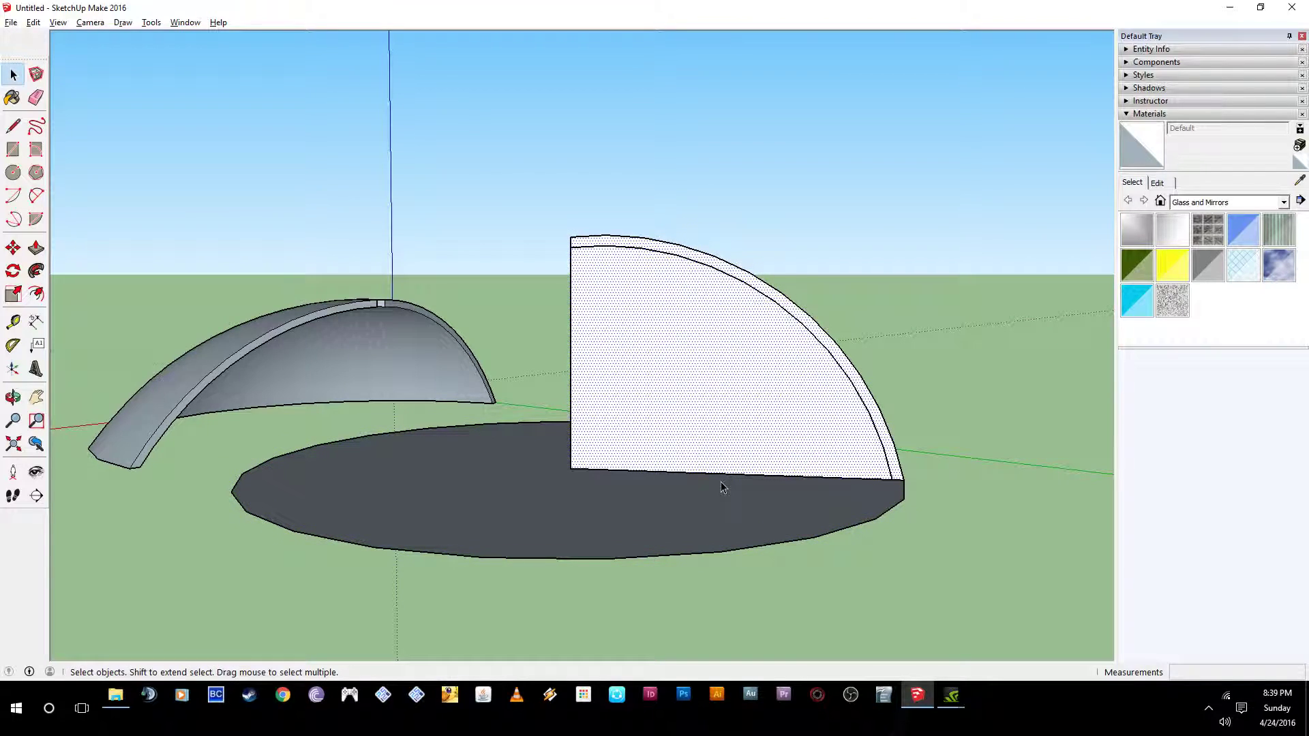
pyautogui.press('Delete')
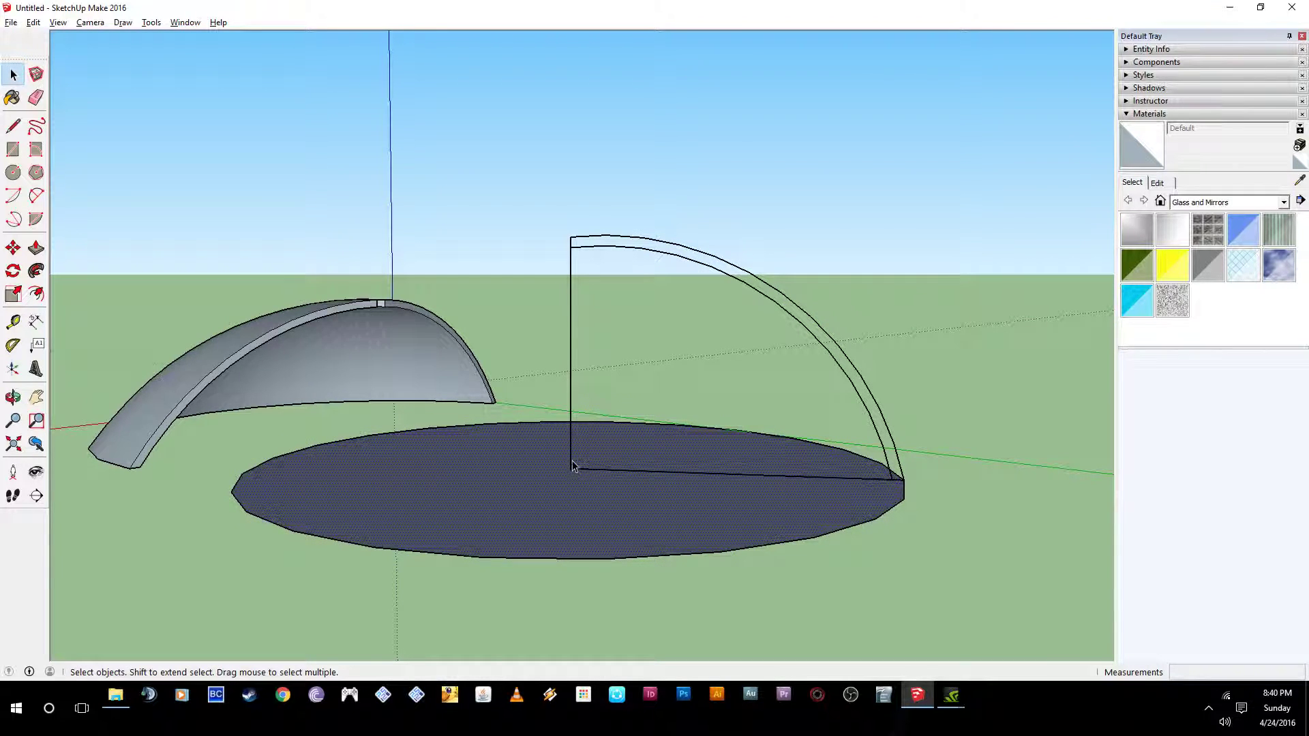
pyautogui.press('Delete')
pyautogui.click(571, 464)
pyautogui.press('Delete')
pyautogui.scroll(3, 886, 481)
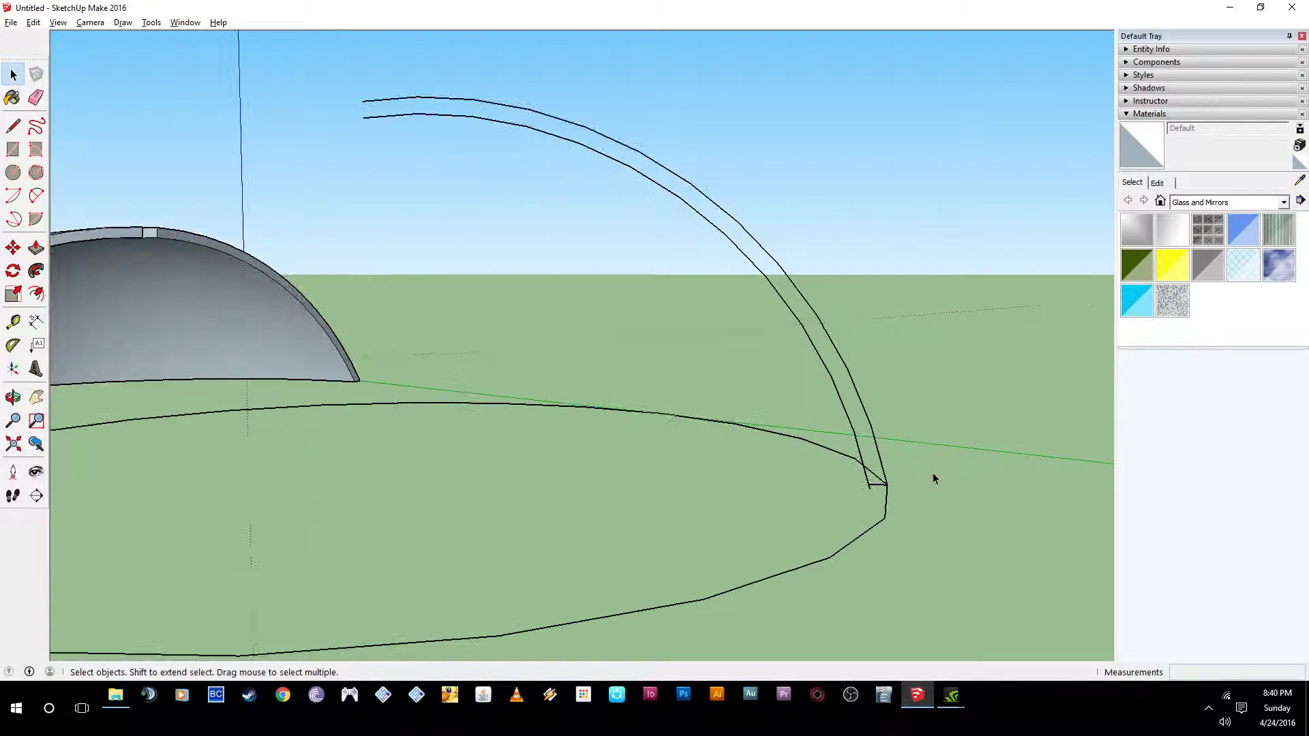
pyautogui.moveTo(933, 476); pyautogui.dragTo(751, 433, button='middle')
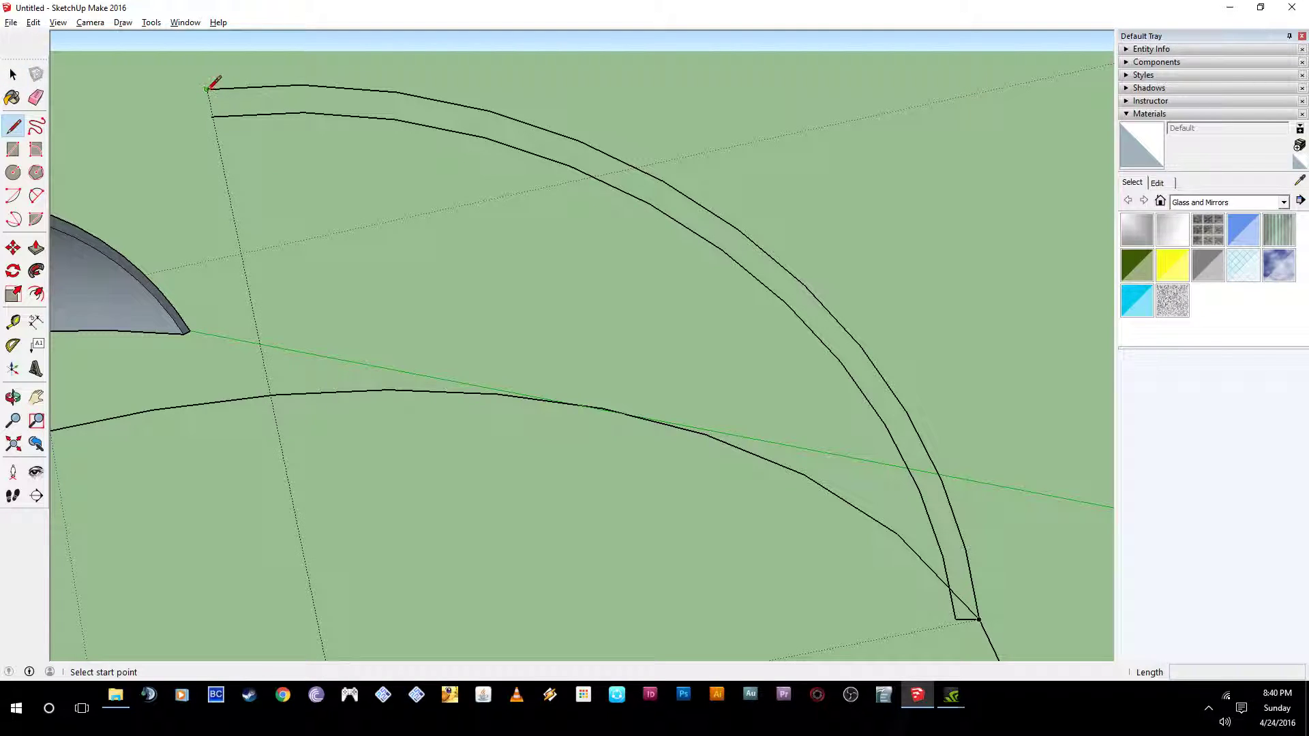
# - Draw a short line across the band's lower end so the strip face forms
pyautogui.click(207, 89)
pyautogui.click(213, 117)
pyautogui.moveTo(318, 140)
pyautogui.mouseDown(button='middle')
pyautogui.moveTo(407, 214)
pyautogui.moveTo(532, 205)
pyautogui.moveTo(483, 225)
pyautogui.moveTo(669, 260)
pyautogui.moveTo(389, 249)
pyautogui.mouseUp(button='middle')
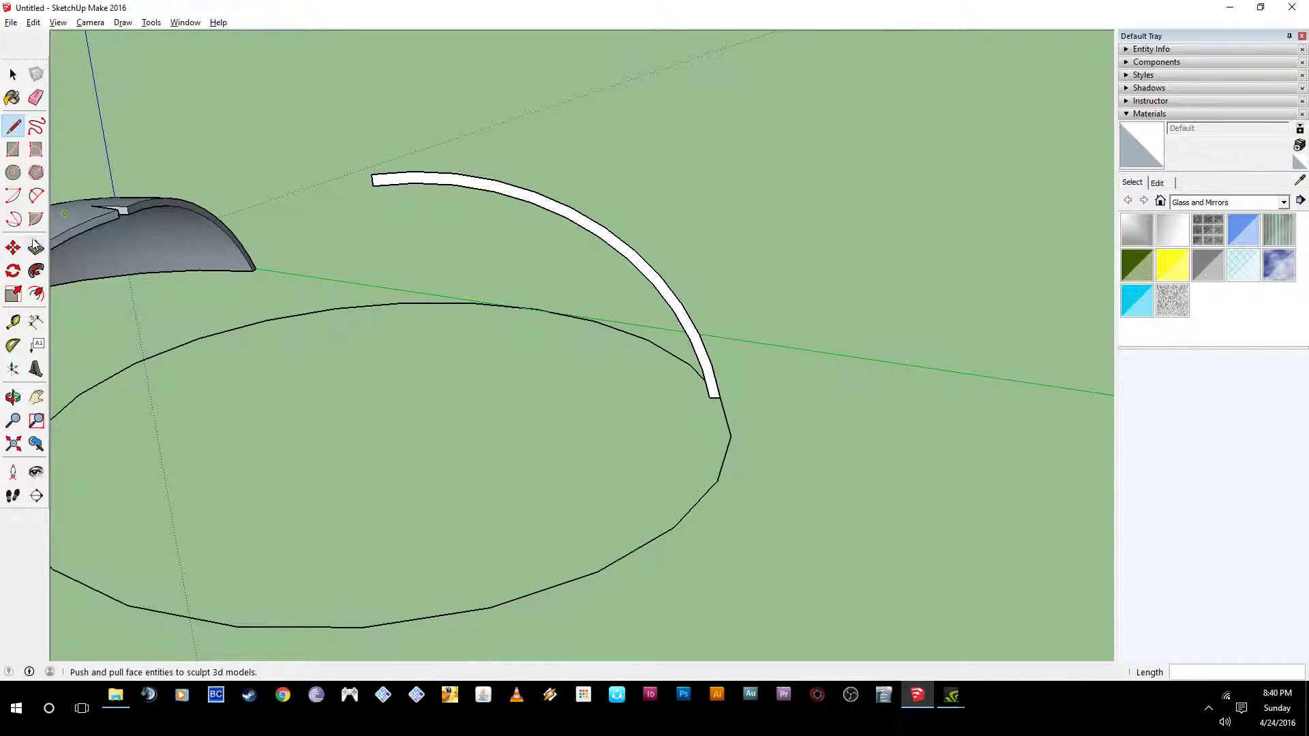
# - Use Follow Me to drag the strip face fully around the circle outline until it closes
pyautogui.click(37, 271)
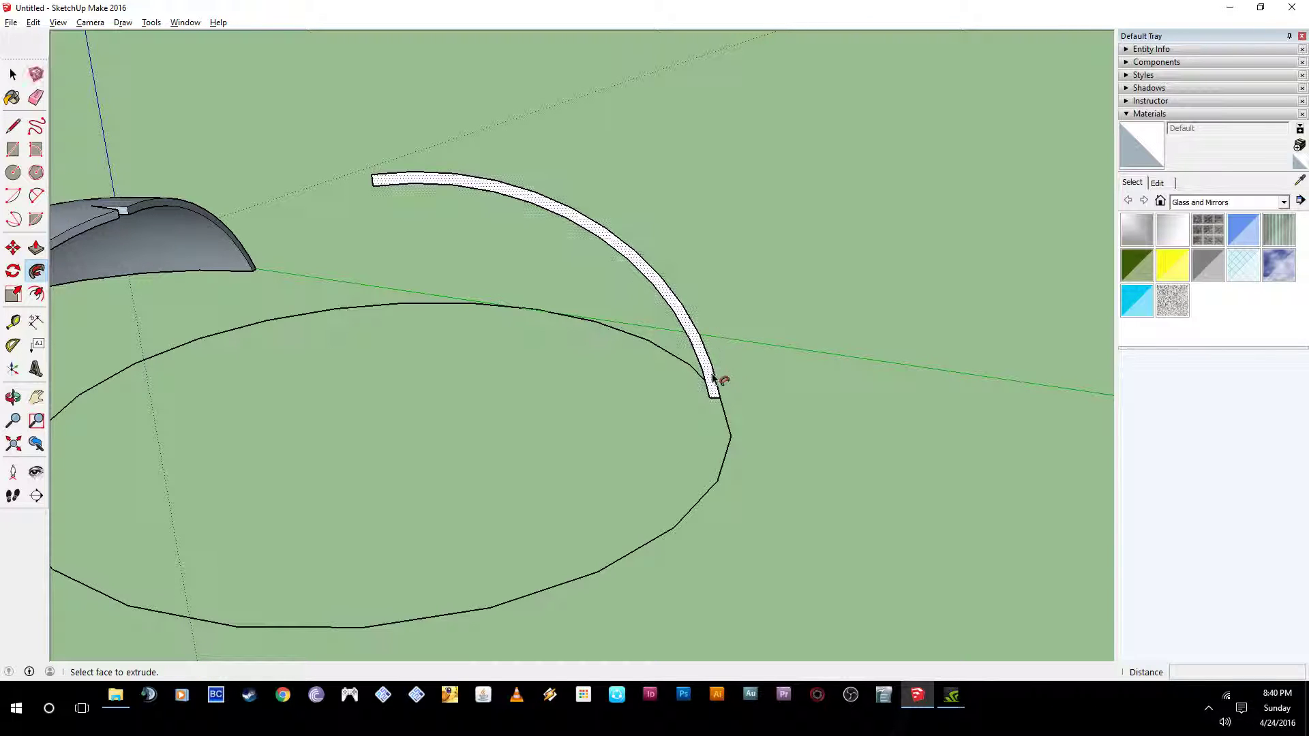
pyautogui.moveTo(751, 401); pyautogui.dragTo(799, 372, button='middle')
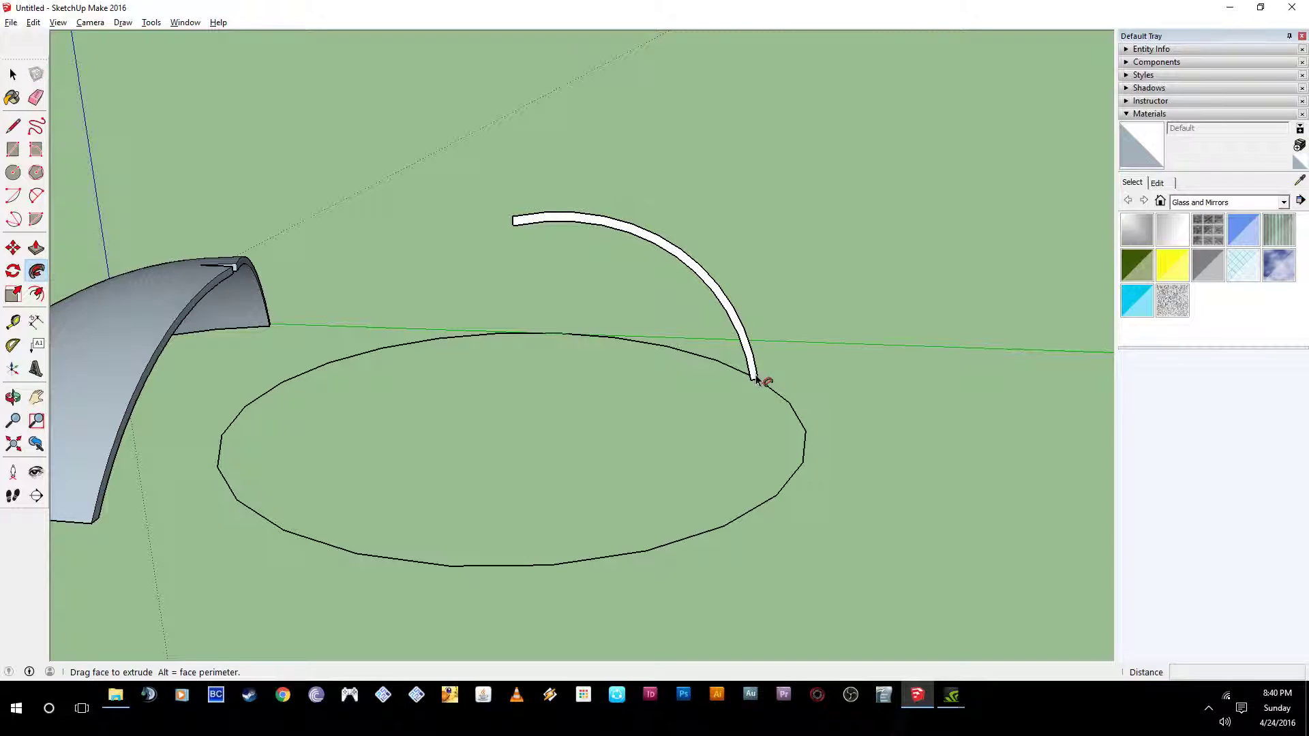
pyautogui.moveTo(763, 386)
pyautogui.mouseDown()
pyautogui.moveTo(804, 436)
pyautogui.moveTo(783, 479)
pyautogui.moveTo(702, 549)
pyautogui.moveTo(750, 512)
pyautogui.moveTo(781, 370)
pyautogui.mouseUp()
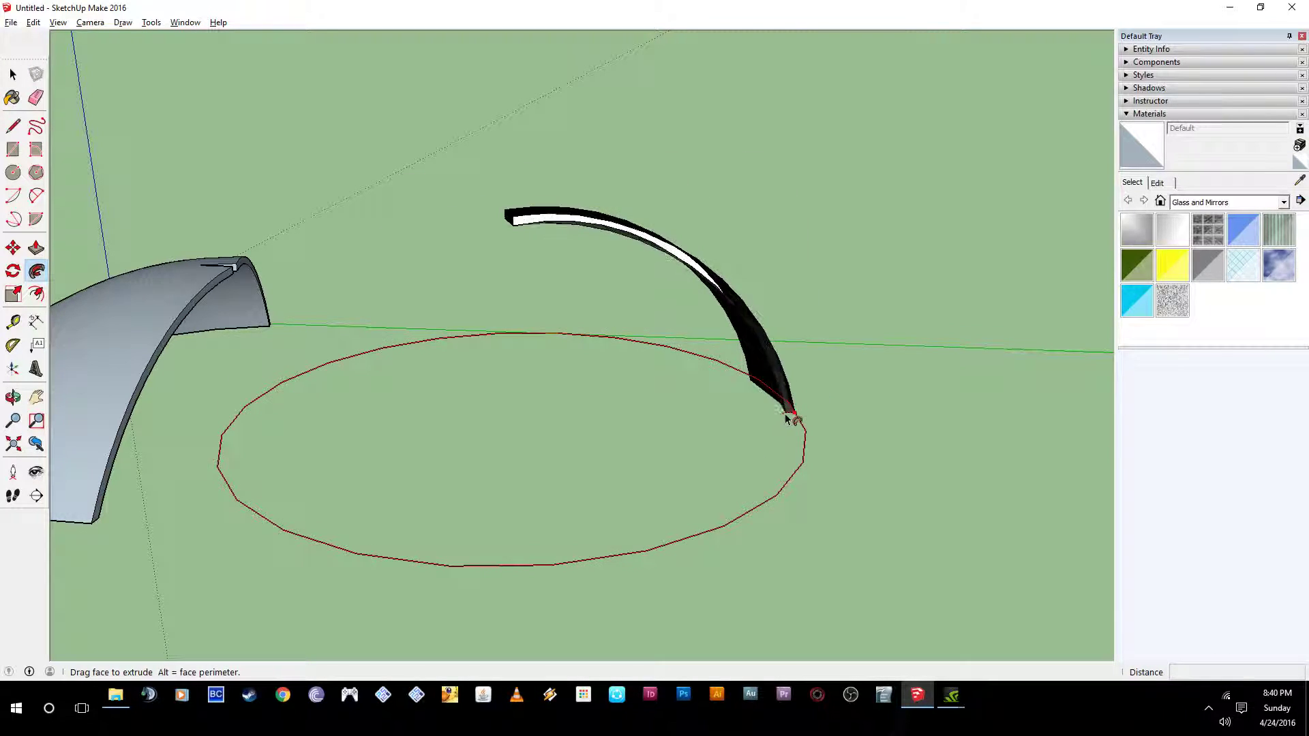
pyautogui.moveTo(785, 402); pyautogui.dragTo(375, 409, button='middle')
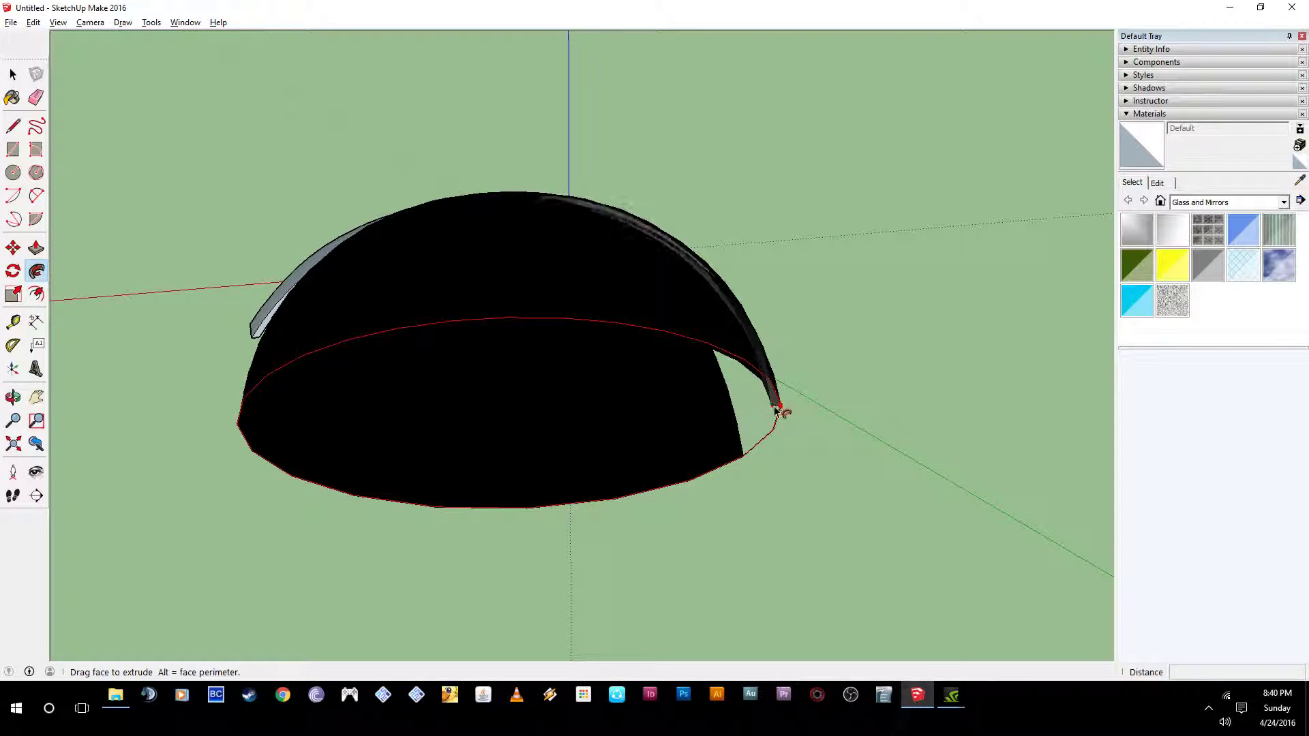
pyautogui.click(748, 458)
pyautogui.moveTo(731, 401); pyautogui.dragTo(465, 255, button='middle')
# - Inspect the dome from below, then undo back to the circle and vertical line
pyautogui.press('p')
pyautogui.scroll(6, 617, 252)
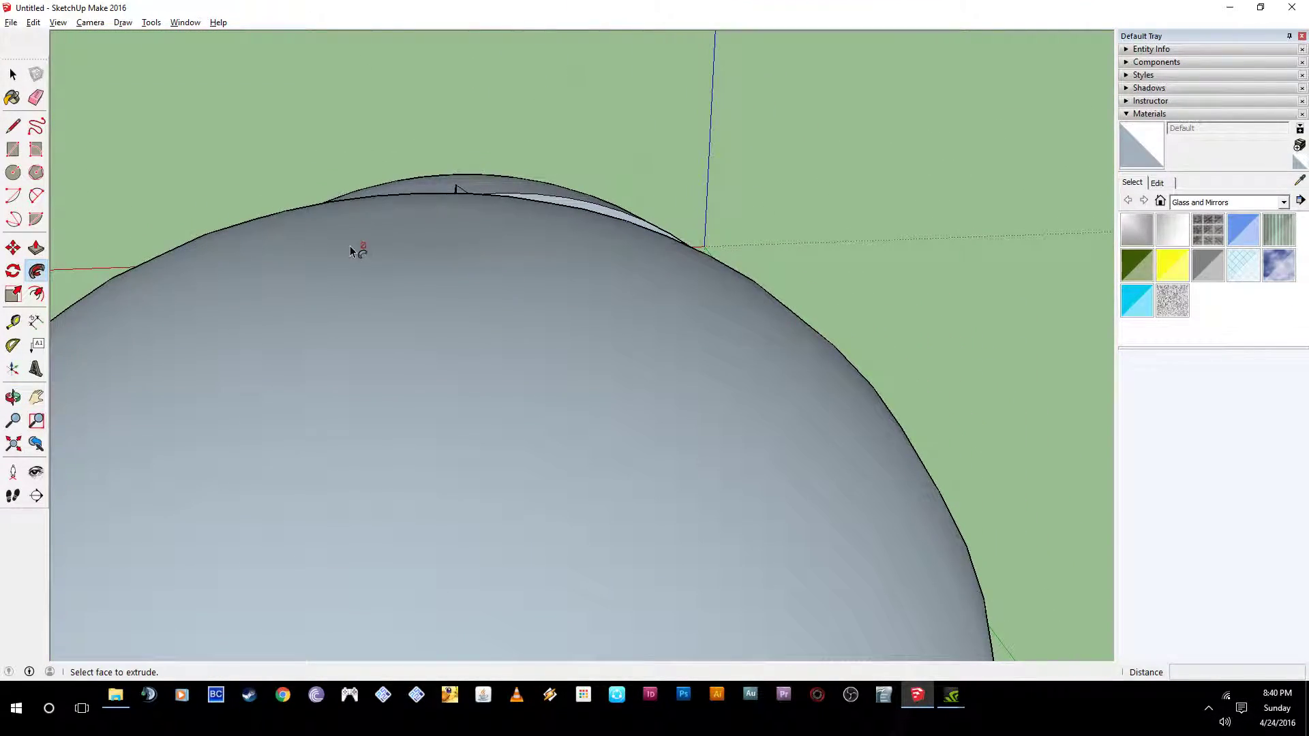
pyautogui.scroll(-5, 351, 251)
pyautogui.moveTo(339, 289); pyautogui.dragTo(714, 286, button='middle')
pyautogui.hotkey('ctrl', 'z')
pyautogui.hotkey('ctrl', 'z')
pyautogui.hotkey('ctrl', 'z')
pyautogui.hotkey('ctrl', 'z')
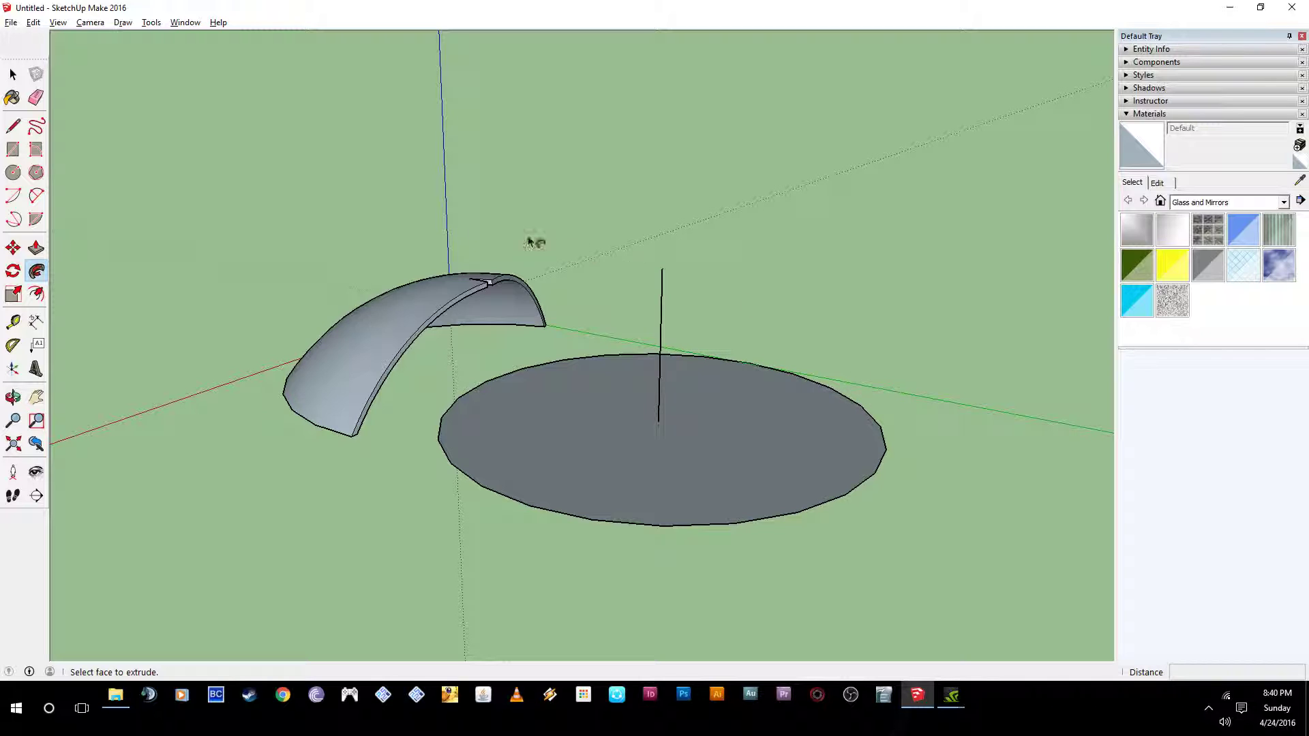
# - Draw a pie arc from the line's top to the circle's edge as a quarter arc
pyautogui.click(36, 195)
pyautogui.click(662, 268)
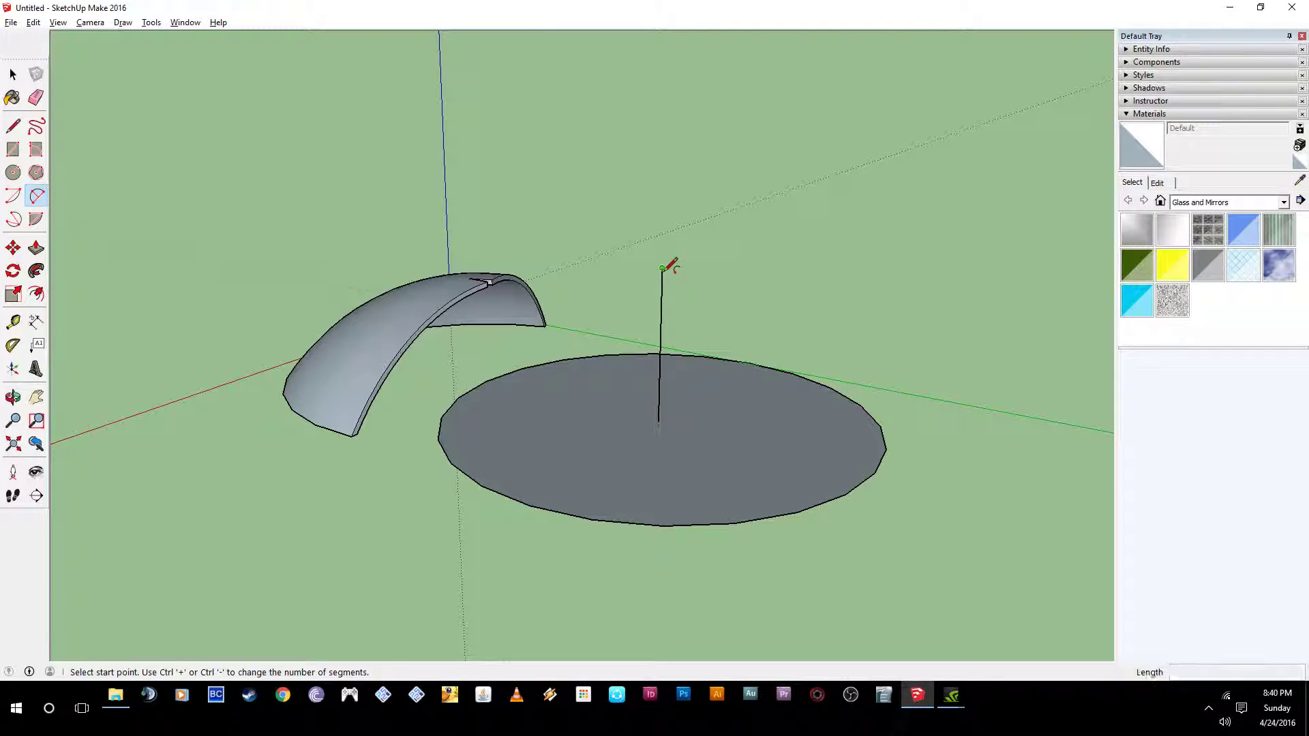
pyautogui.click(882, 426)
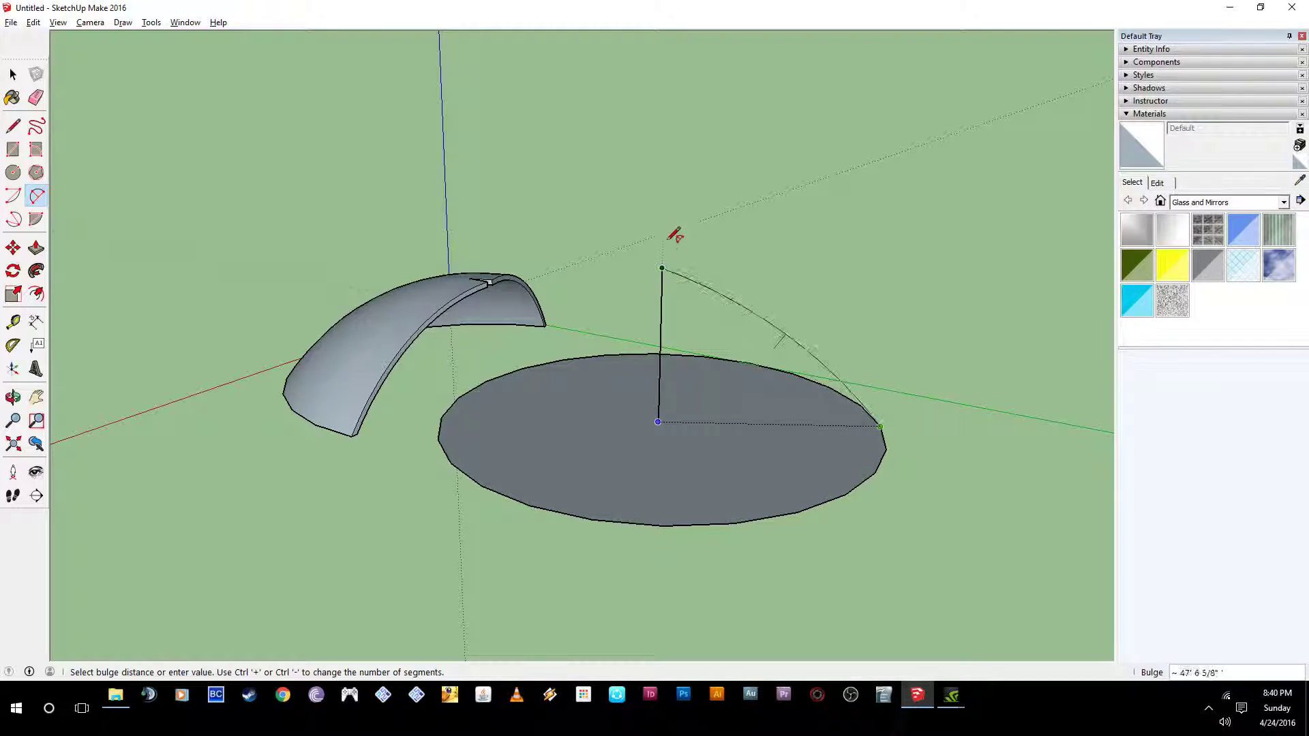
pyautogui.click(681, 143)
pyautogui.moveTo(737, 389); pyautogui.dragTo(661, 401, button='middle')
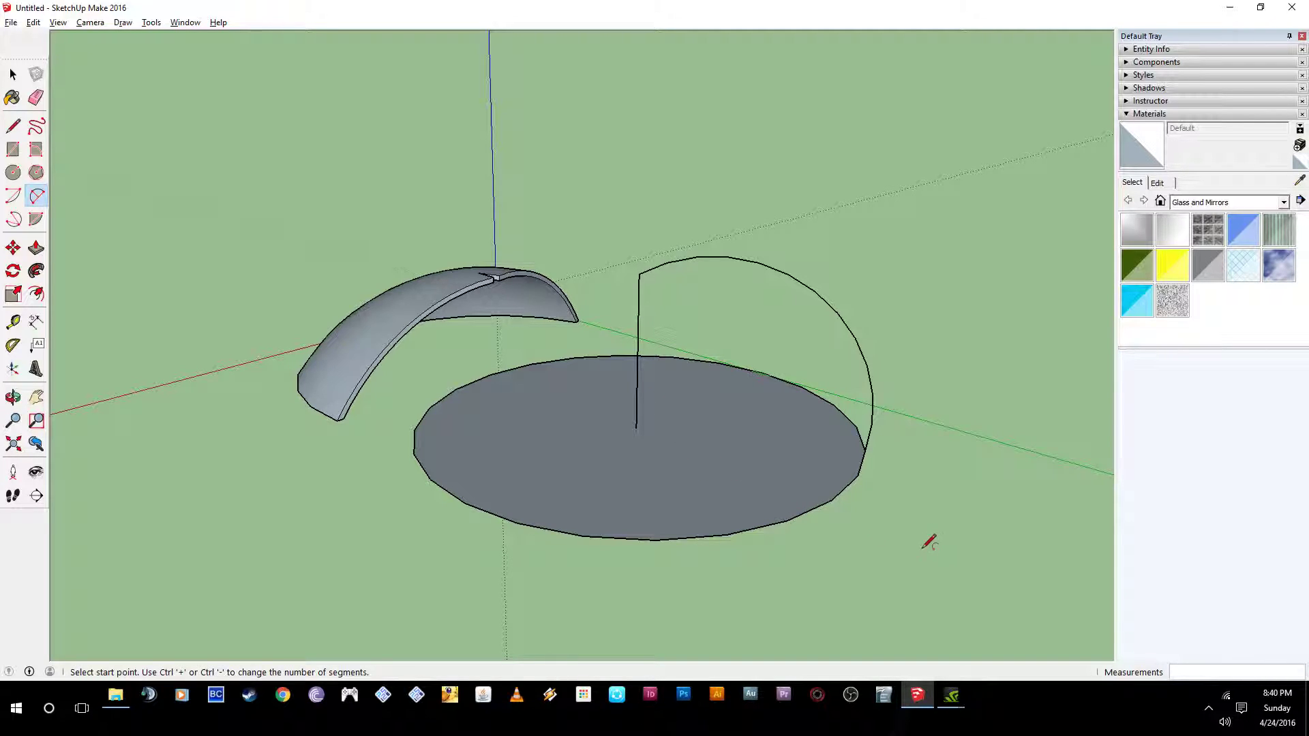
# - Draw a line from the circle's centre to the arc's end to close the quarter-disc face
pyautogui.press('l')
pyautogui.click(636, 428)
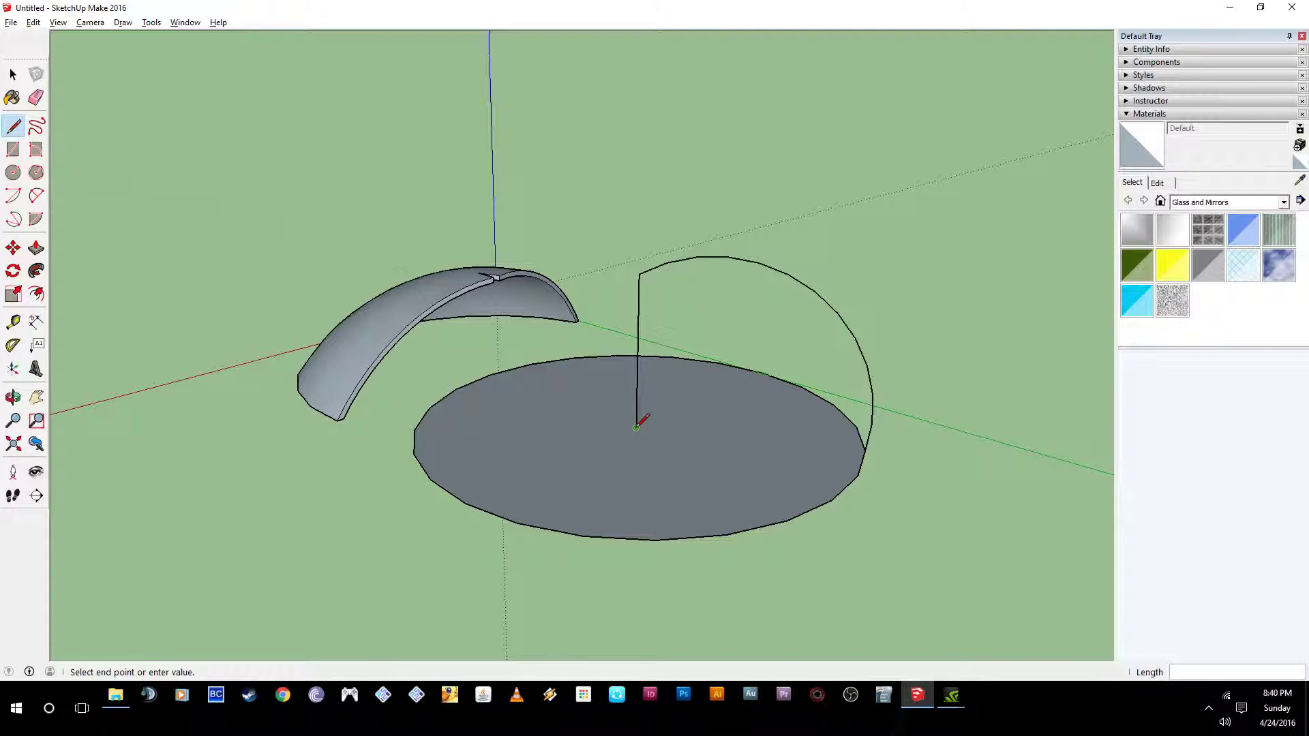
pyautogui.click(866, 450)
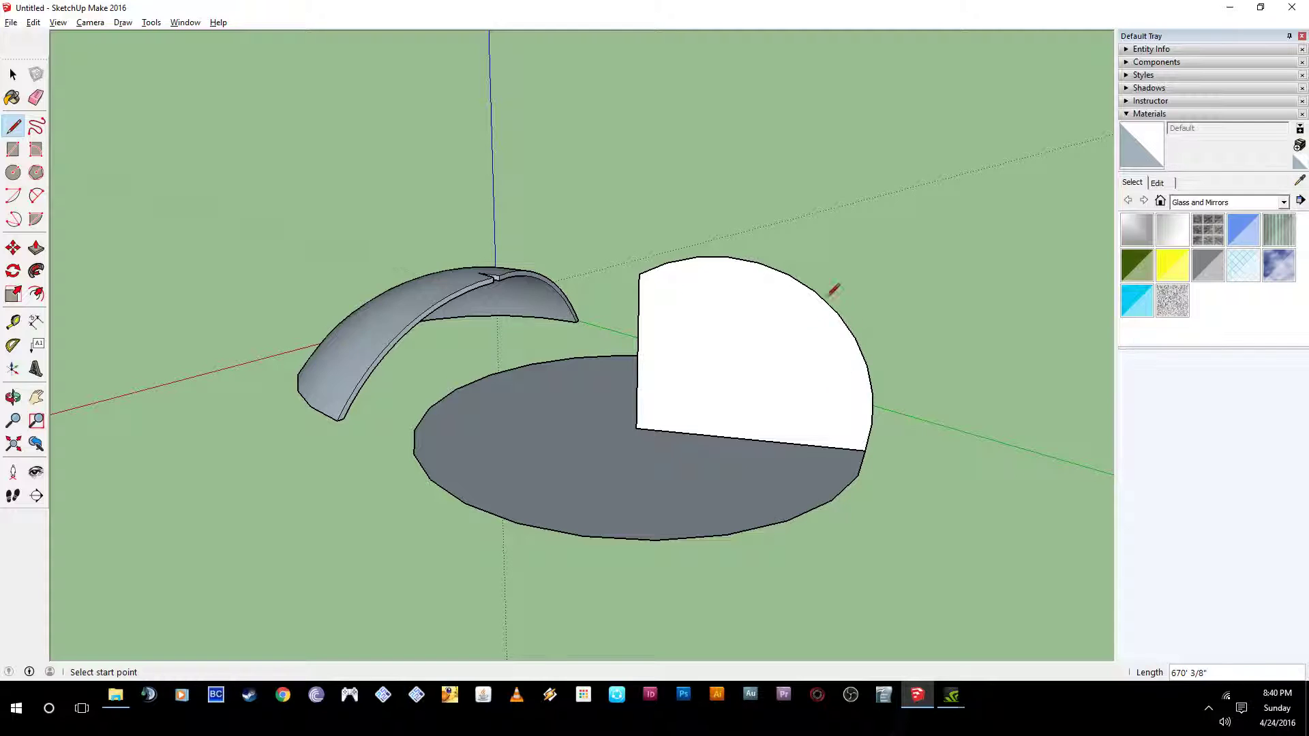
pyautogui.click(36, 270)
# - Sweep the quarter-disc with Follow Me around the circle's rim into a solid dome
pyautogui.moveTo(816, 375); pyautogui.dragTo(872, 453)
pyautogui.moveTo(872, 453); pyautogui.dragTo(717, 445, button='middle')
pyautogui.moveTo(652, 353); pyautogui.dragTo(873, 474, button='middle')
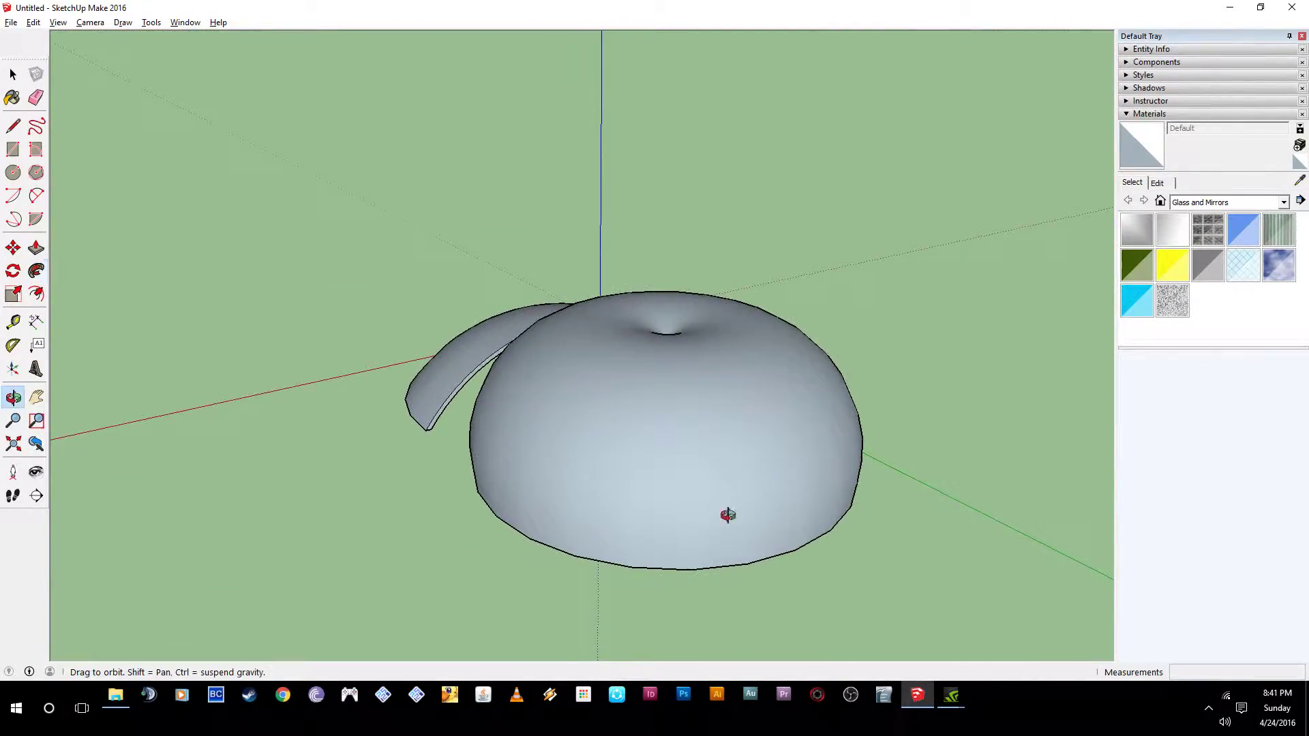
# - Orbit beneath the dome to inspect its underside and flat base
pyautogui.moveTo(734, 506); pyautogui.dragTo(783, 369, button='middle')
pyautogui.moveTo(764, 490); pyautogui.dragTo(734, 184, button='middle')
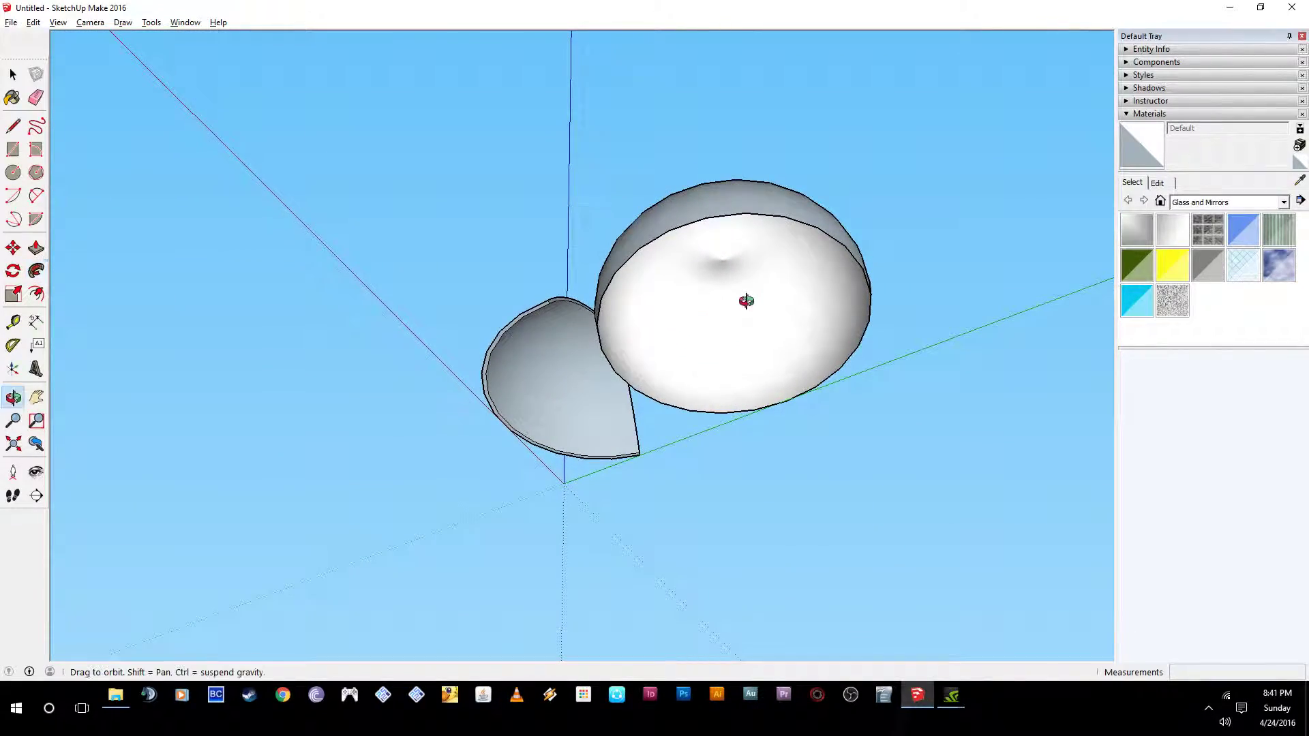
pyautogui.moveTo(745, 300); pyautogui.dragTo(805, 202, button='middle')
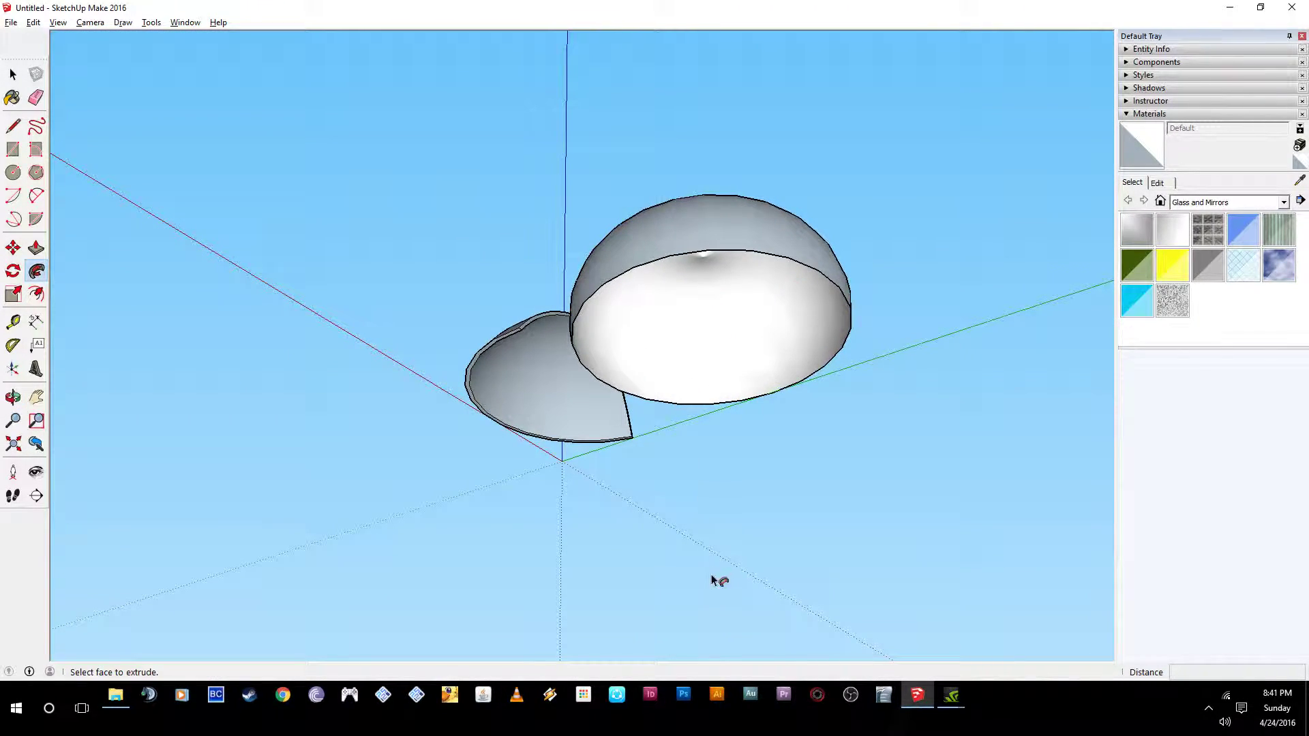
pyautogui.moveTo(731, 406); pyautogui.dragTo(726, 214, button='middle')
# - Zoom in and select the dome's rim edges and faces from several angles
pyautogui.scroll(3, 684, 263)
pyautogui.moveTo(687, 266); pyautogui.dragTo(754, 225, button='middle')
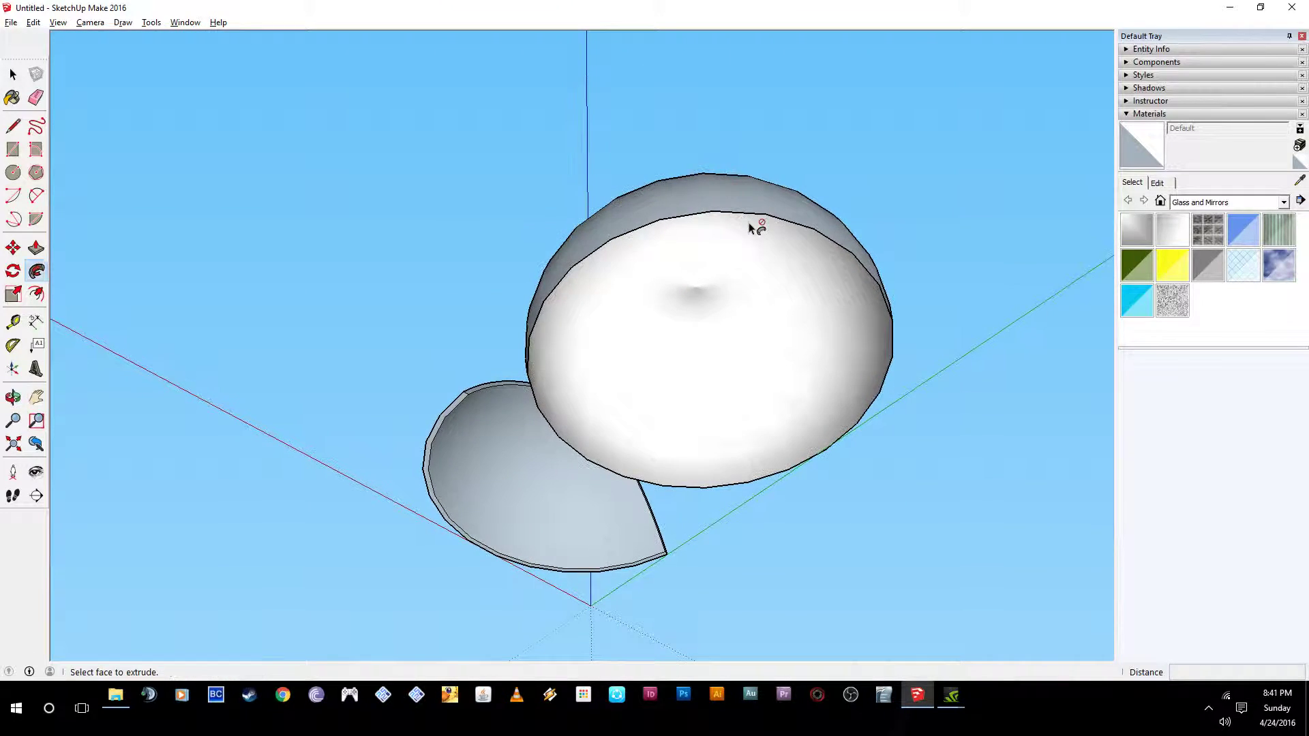
pyautogui.click(748, 220)
pyautogui.click(748, 216)
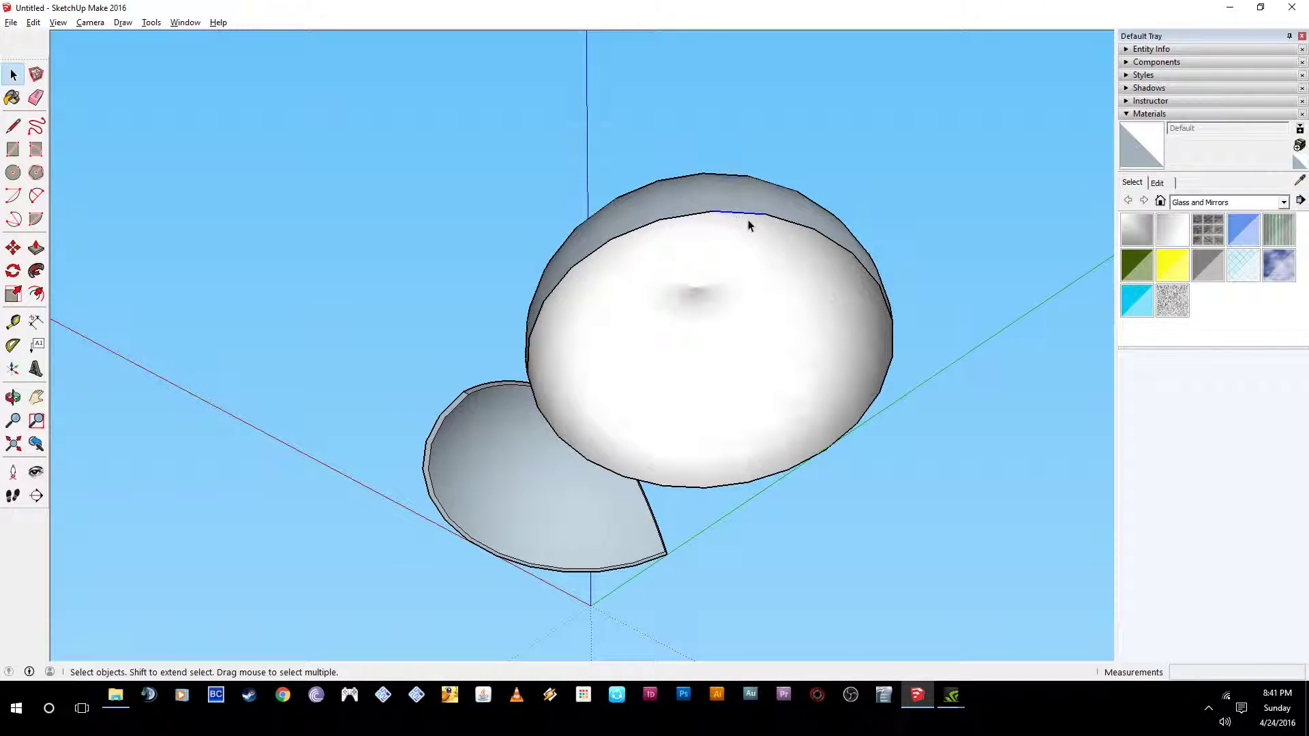
pyautogui.moveTo(747, 221); pyautogui.dragTo(730, 318, button='middle')
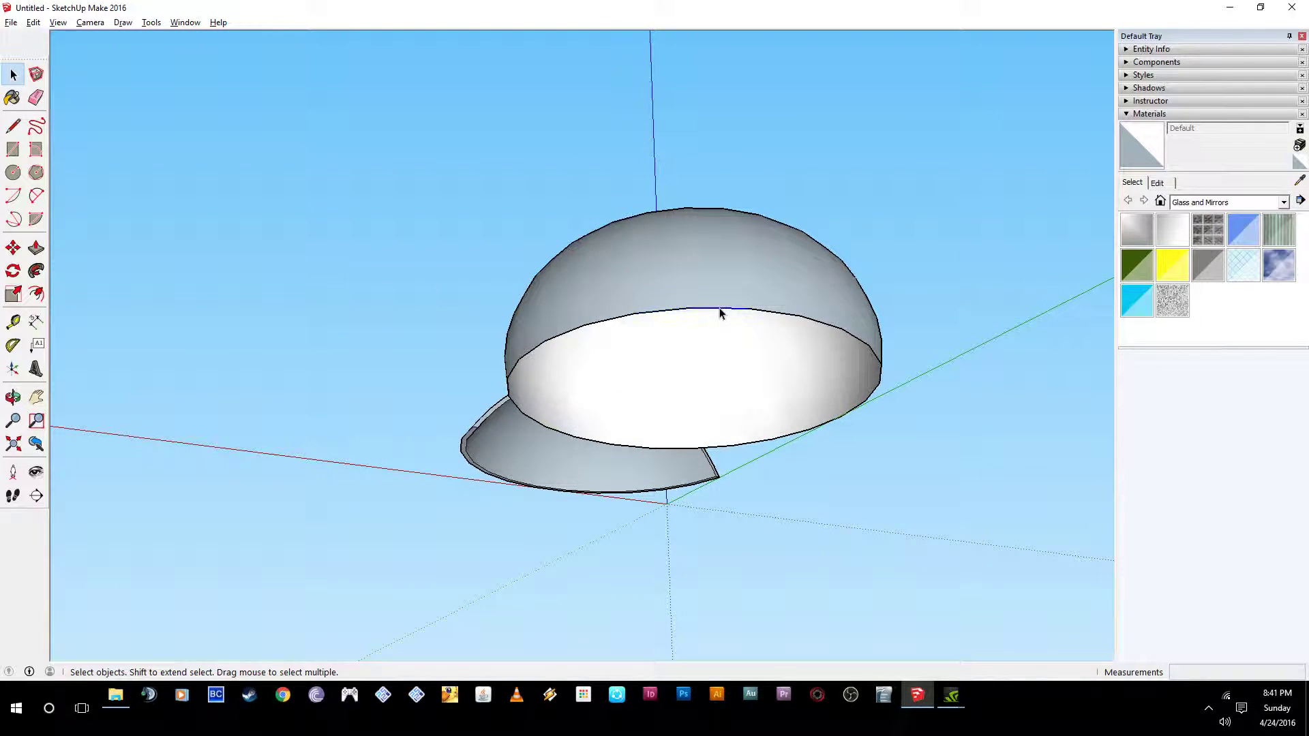
pyautogui.moveTo(879, 488); pyautogui.dragTo(757, 427, button='middle')
pyautogui.click(658, 414)
pyautogui.click(691, 369)
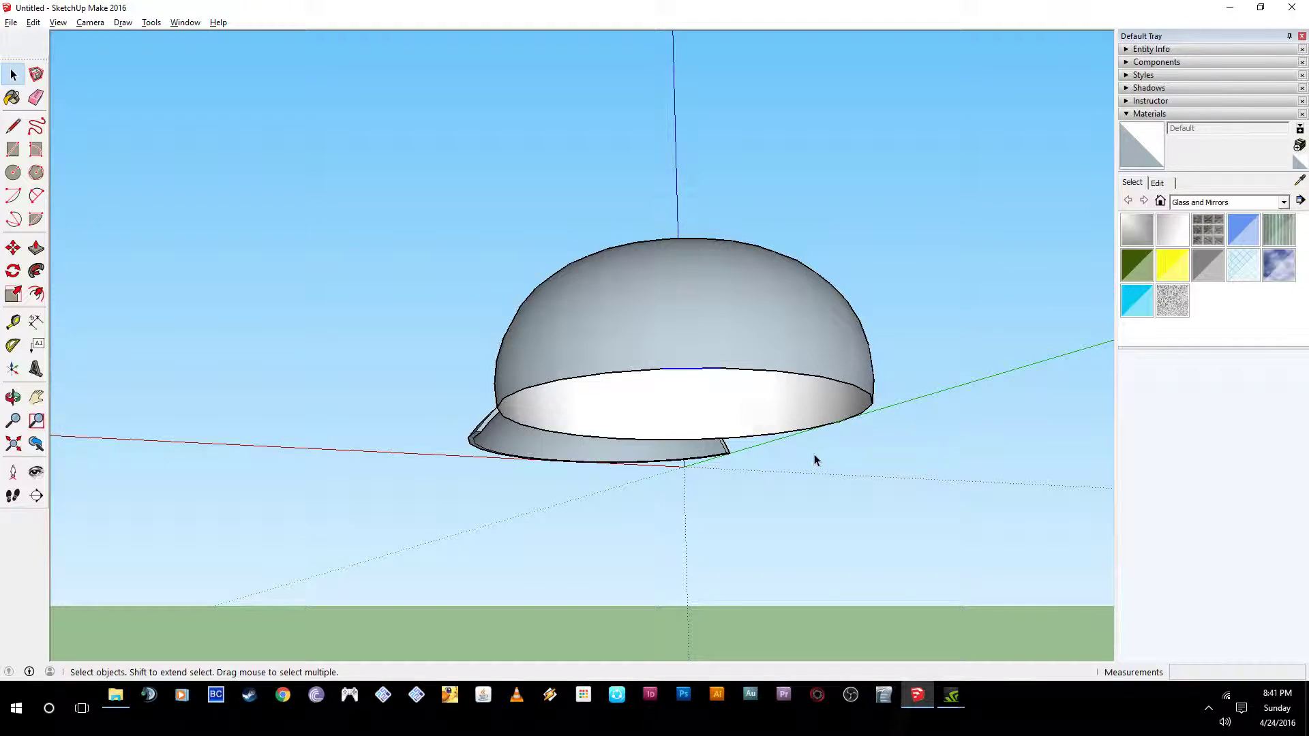
# - Orbit between side and underside views of the dome over the ground
pyautogui.moveTo(815, 461); pyautogui.dragTo(714, 371, button='middle')
pyautogui.click(13, 172)
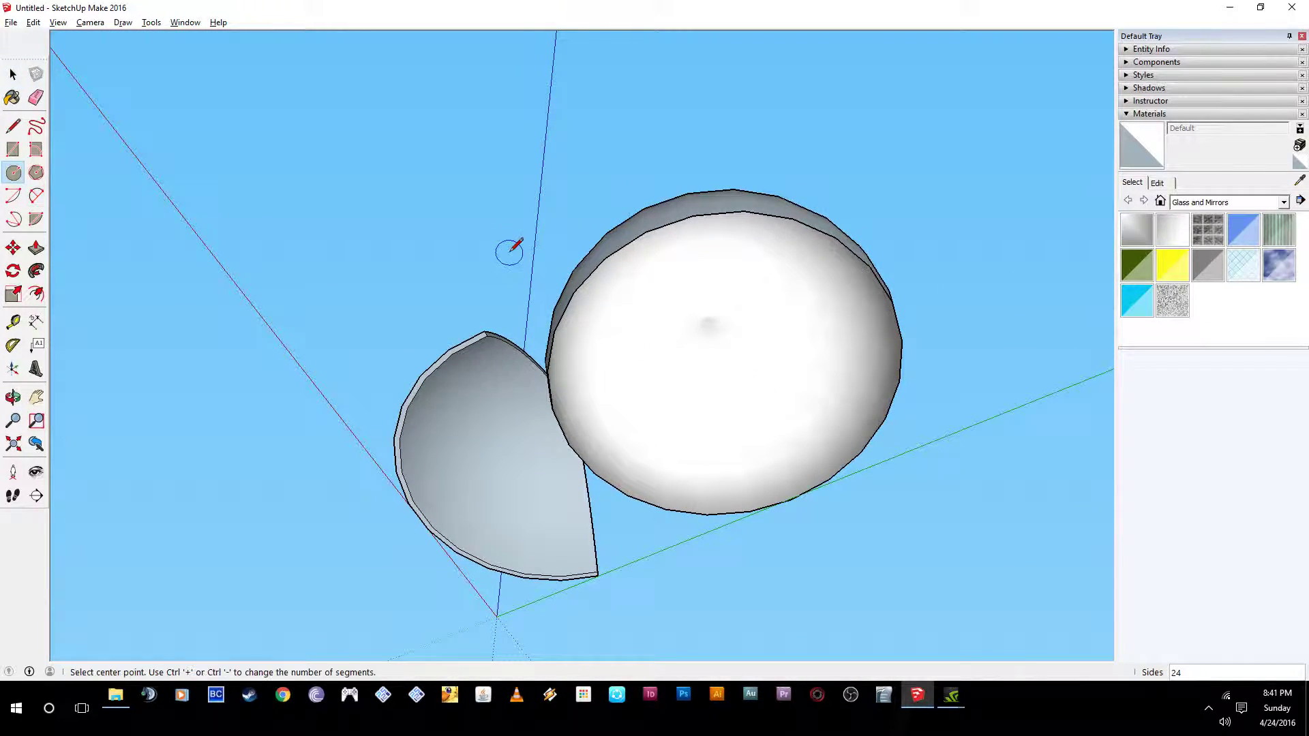
pyautogui.moveTo(724, 315); pyautogui.dragTo(707, 585, button='middle')
pyautogui.moveTo(724, 388); pyautogui.dragTo(694, 505, button='middle')
pyautogui.moveTo(715, 440)
pyautogui.mouseDown(button='middle')
pyautogui.moveTo(755, 214)
pyautogui.moveTo(721, 259)
pyautogui.moveTo(876, 312)
pyautogui.moveTo(785, 339)
pyautogui.mouseUp(button='middle')
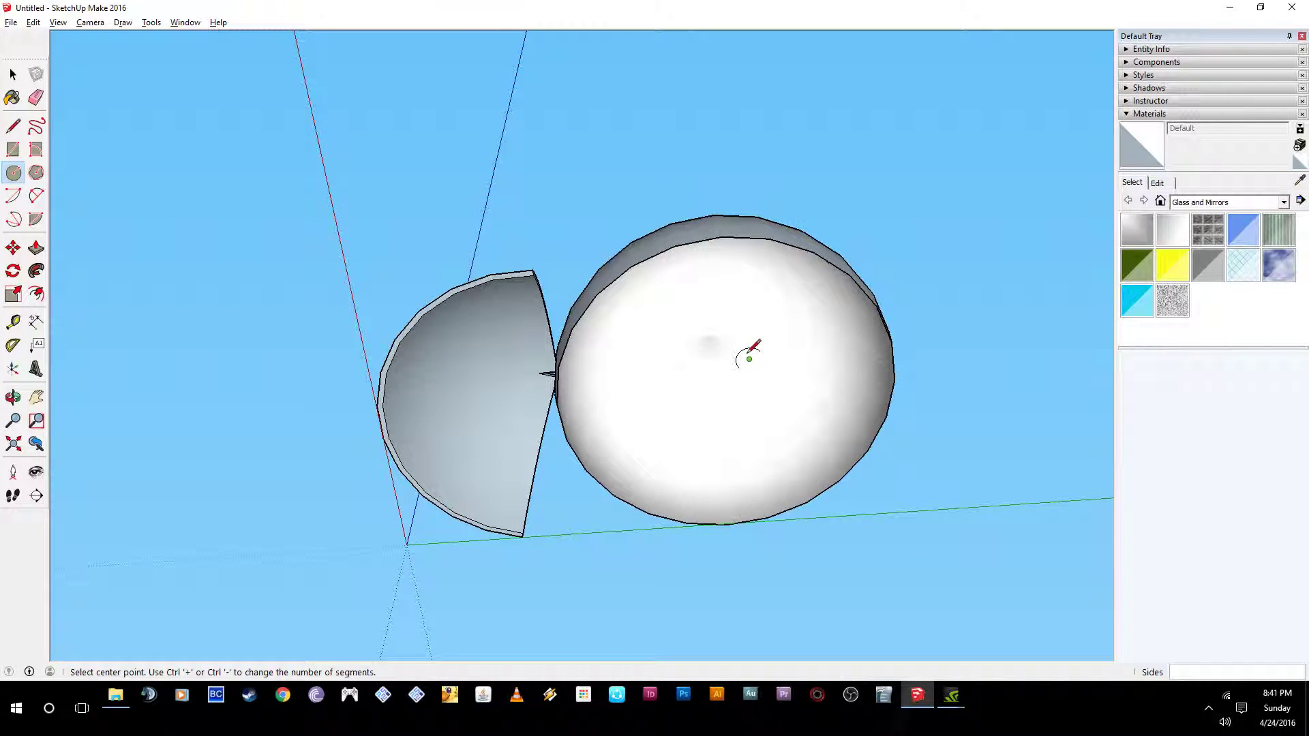
pyautogui.moveTo(720, 343); pyautogui.dragTo(684, 570, button='middle')
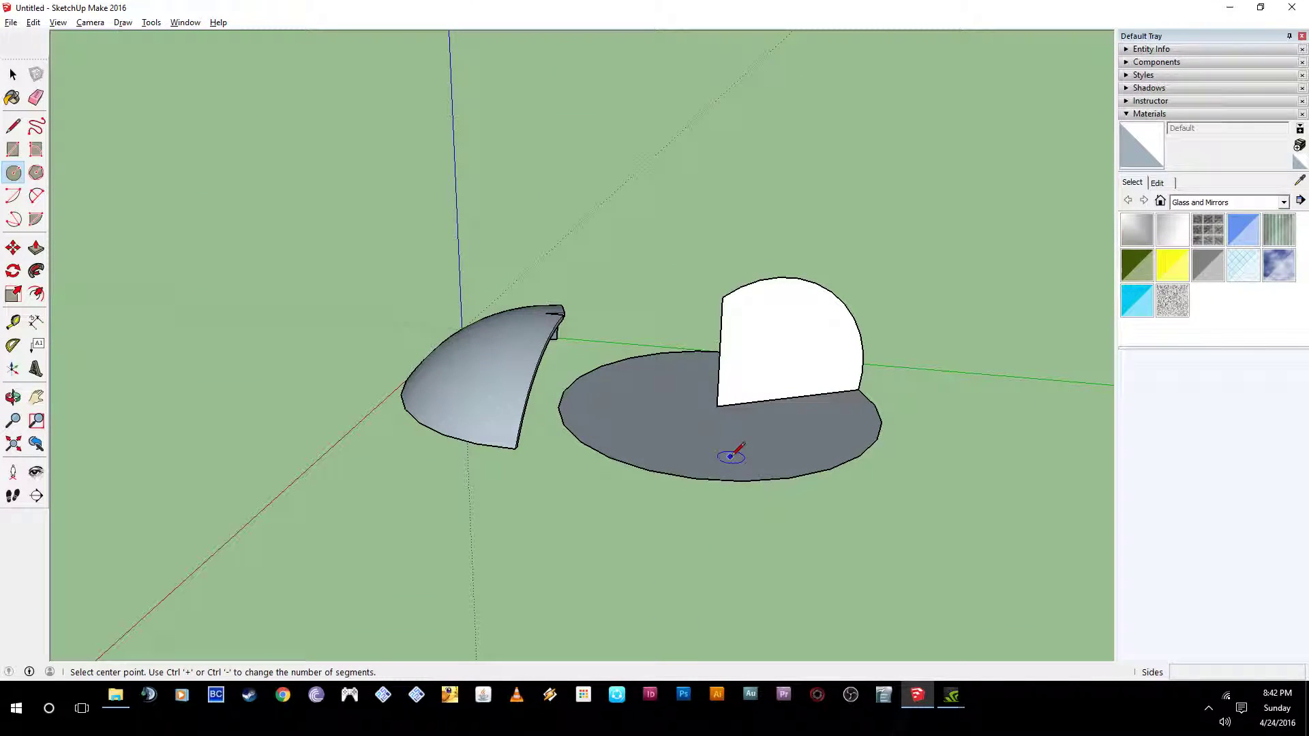
# - Offset the disc's circle inward into a small inner circle and select it
pyautogui.press('space')
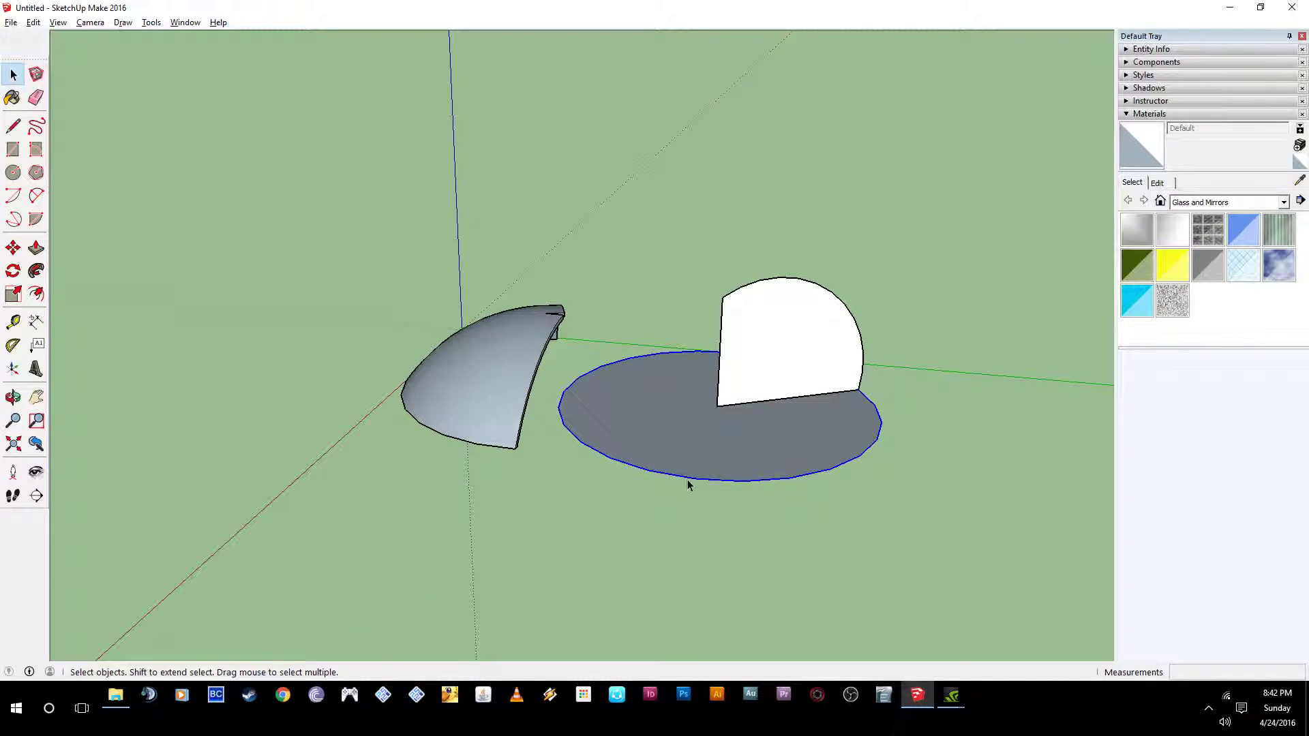
pyautogui.click(38, 295)
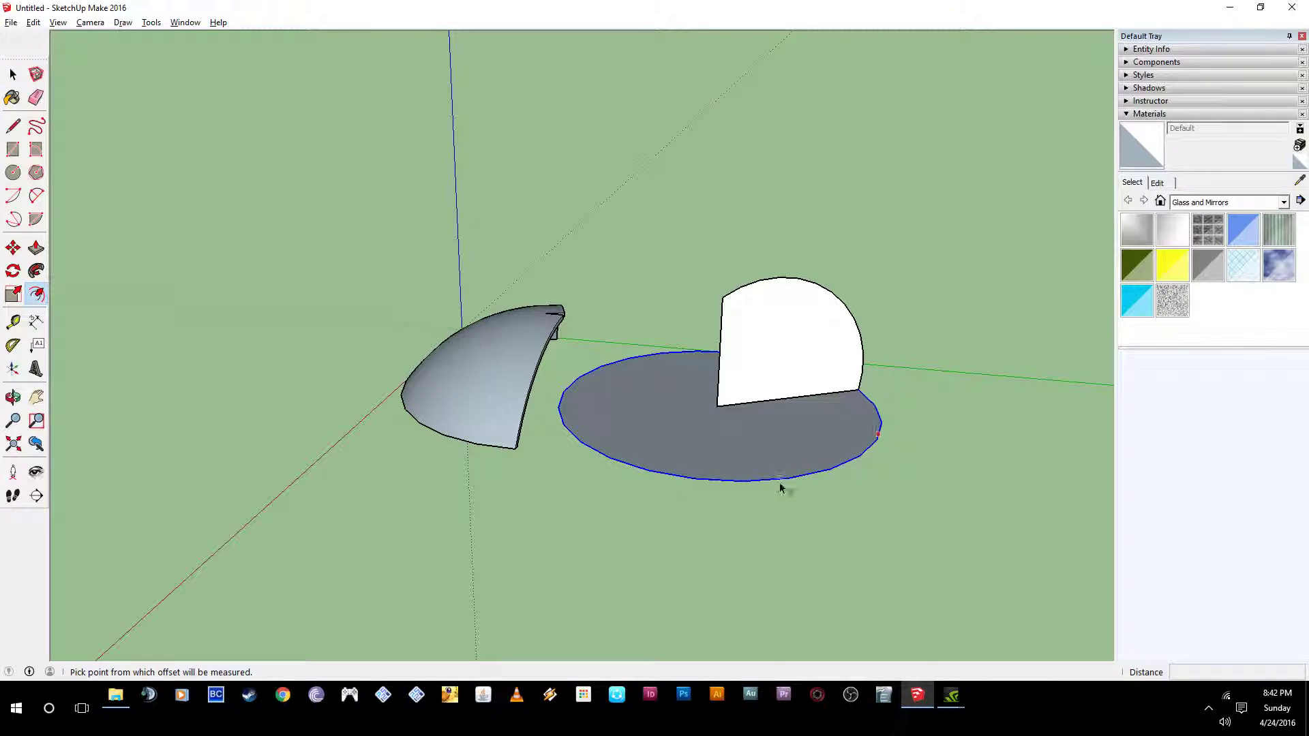
pyautogui.click(768, 481)
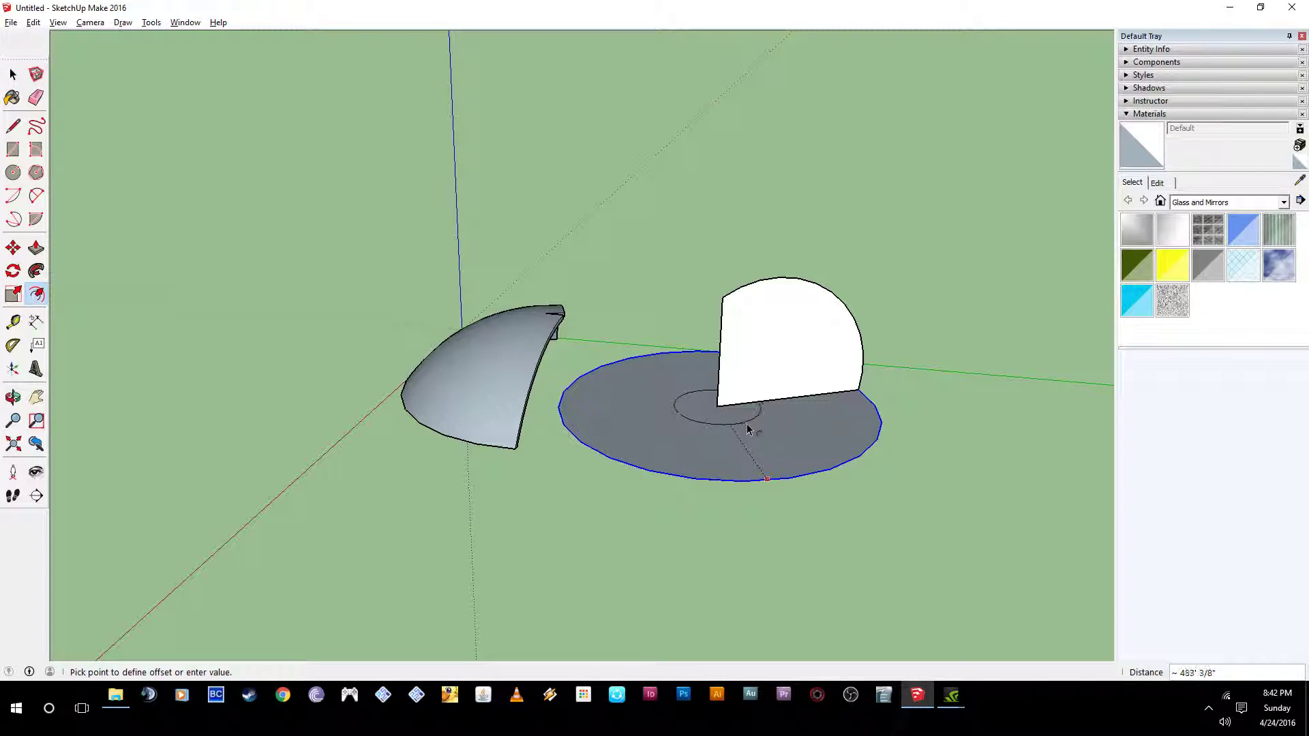
pyautogui.press('space')
pyautogui.click(713, 429)
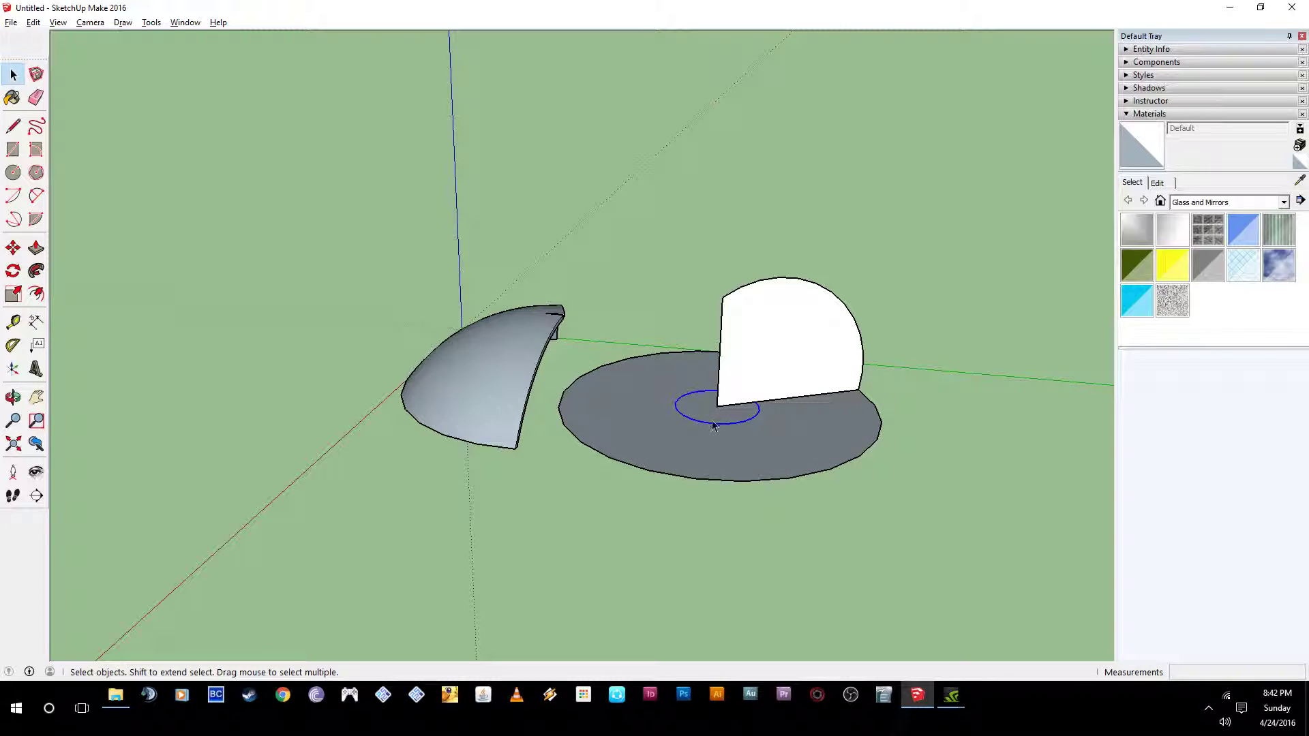
# - Move the inner circle down the blue axis in two moves to form a deep cone
pyautogui.moveTo(713, 426); pyautogui.dragTo(675, 374, button='middle')
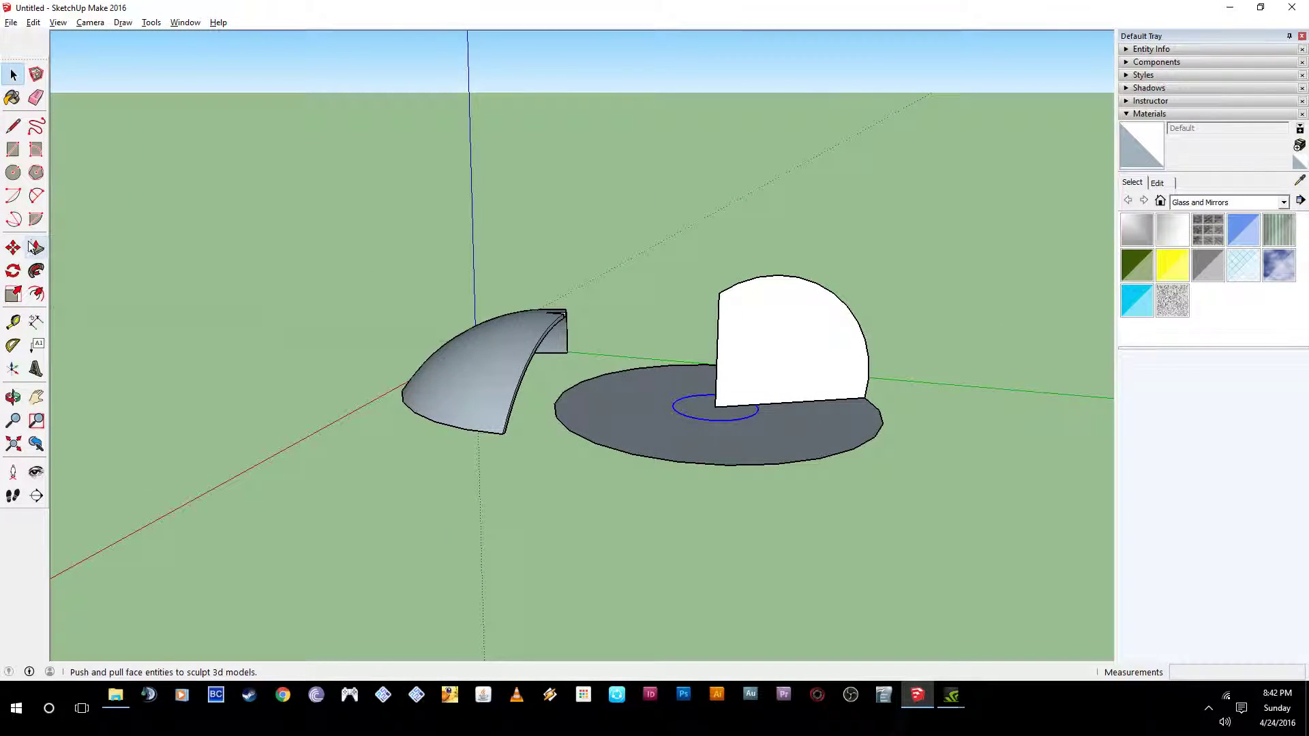
pyautogui.click(13, 248)
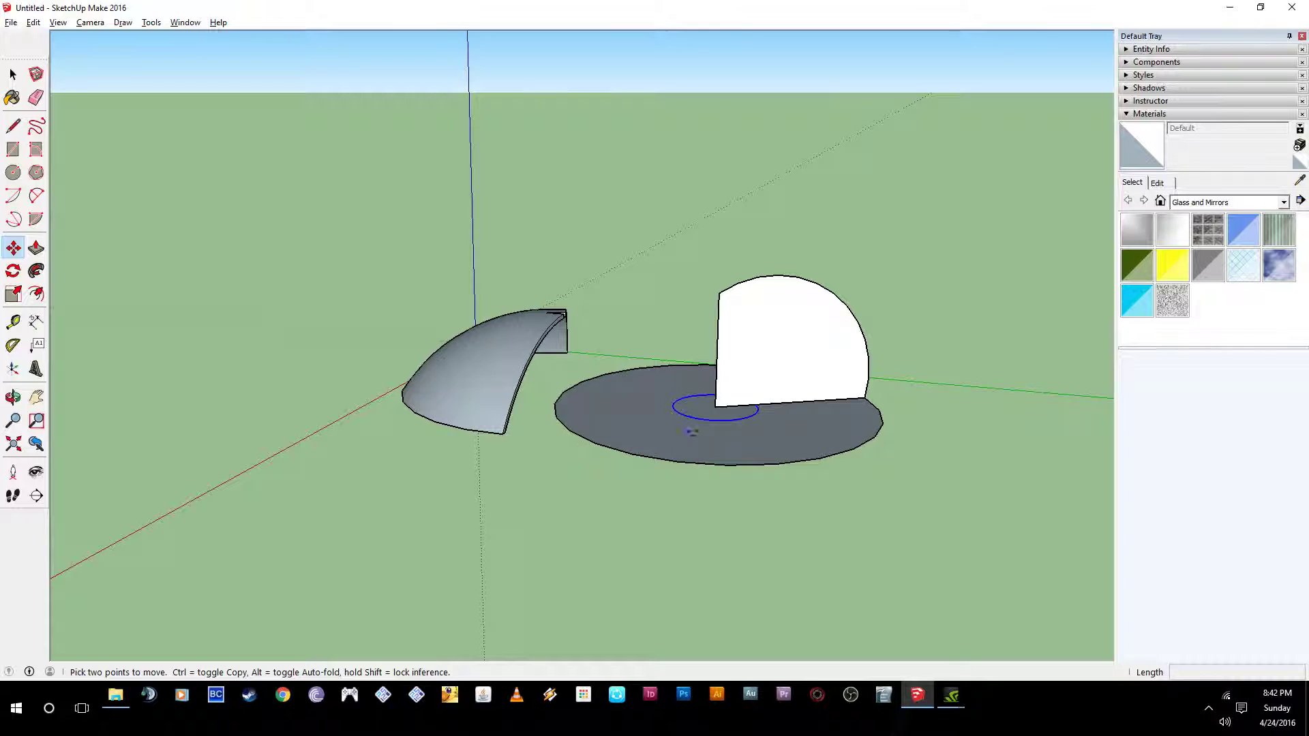
pyautogui.click(716, 553)
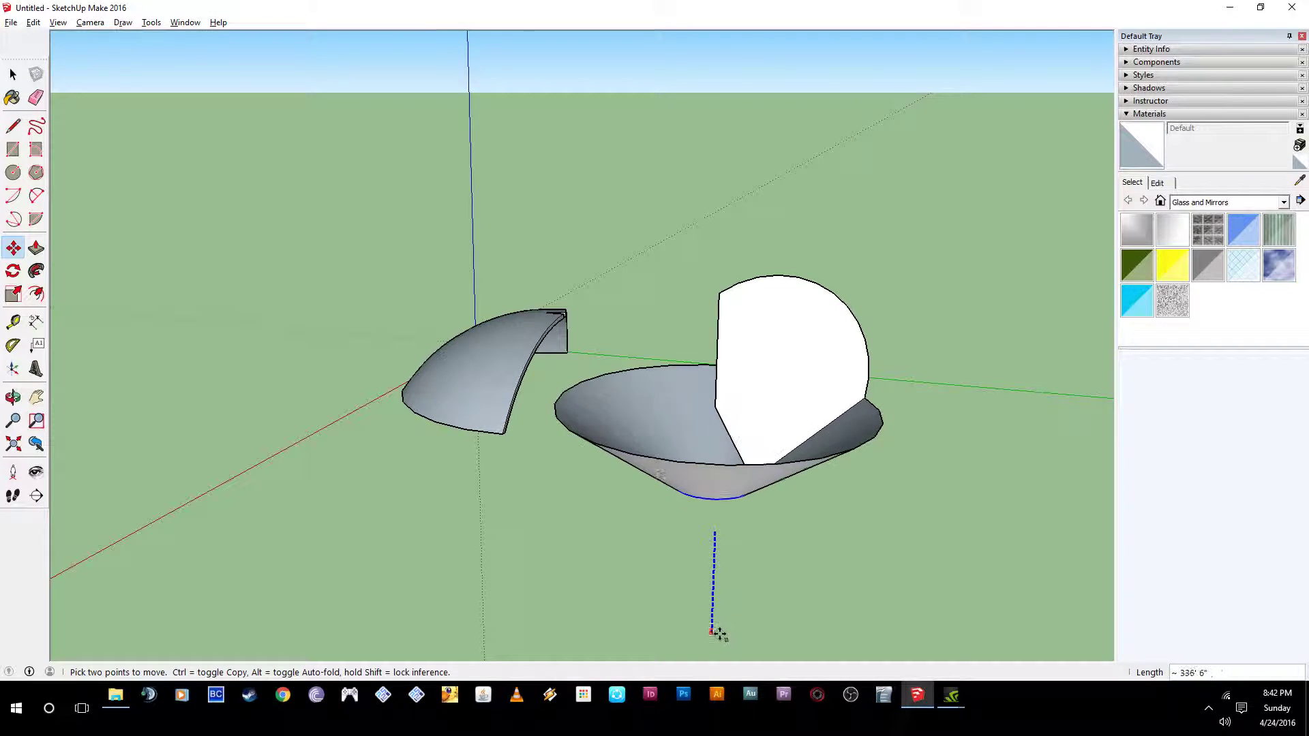
pyautogui.click(716, 598)
pyautogui.moveTo(775, 608); pyautogui.dragTo(741, 427, button='middle')
pyautogui.click(742, 428)
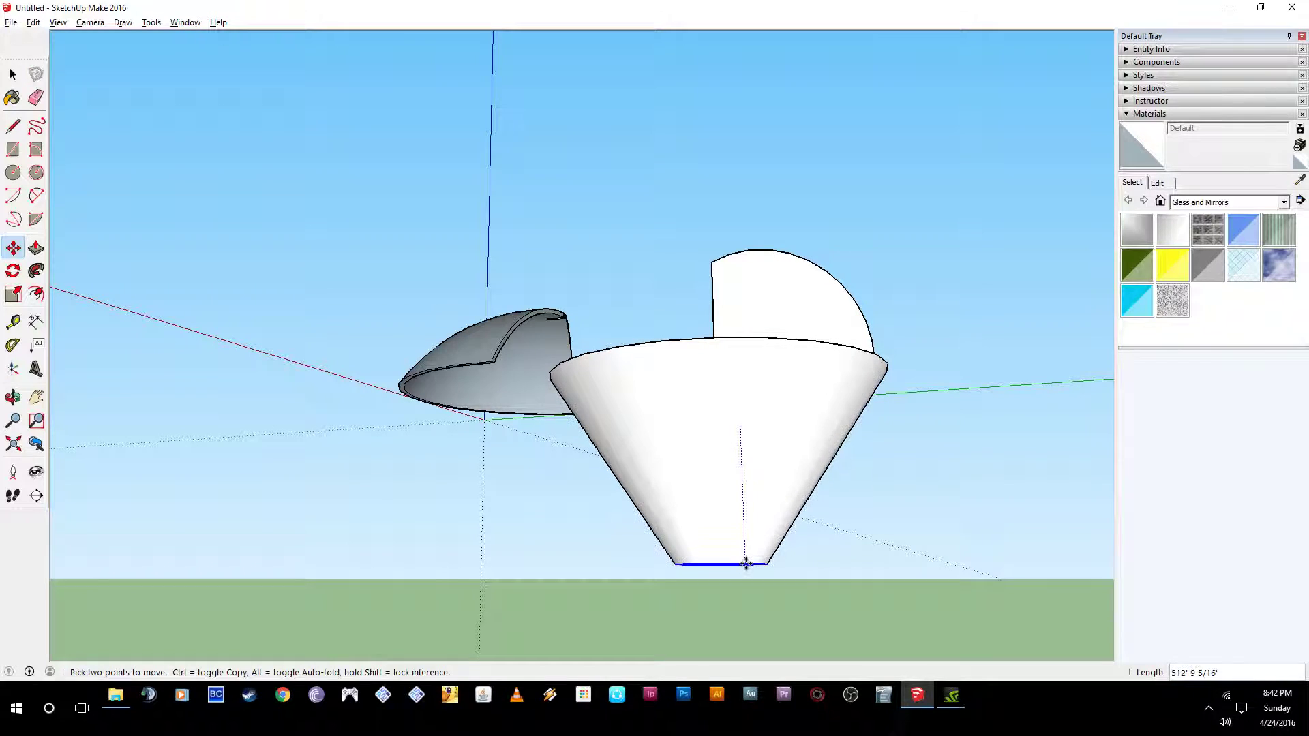
pyautogui.click(748, 610)
pyautogui.moveTo(745, 614); pyautogui.dragTo(689, 491, button='middle')
pyautogui.press('space')
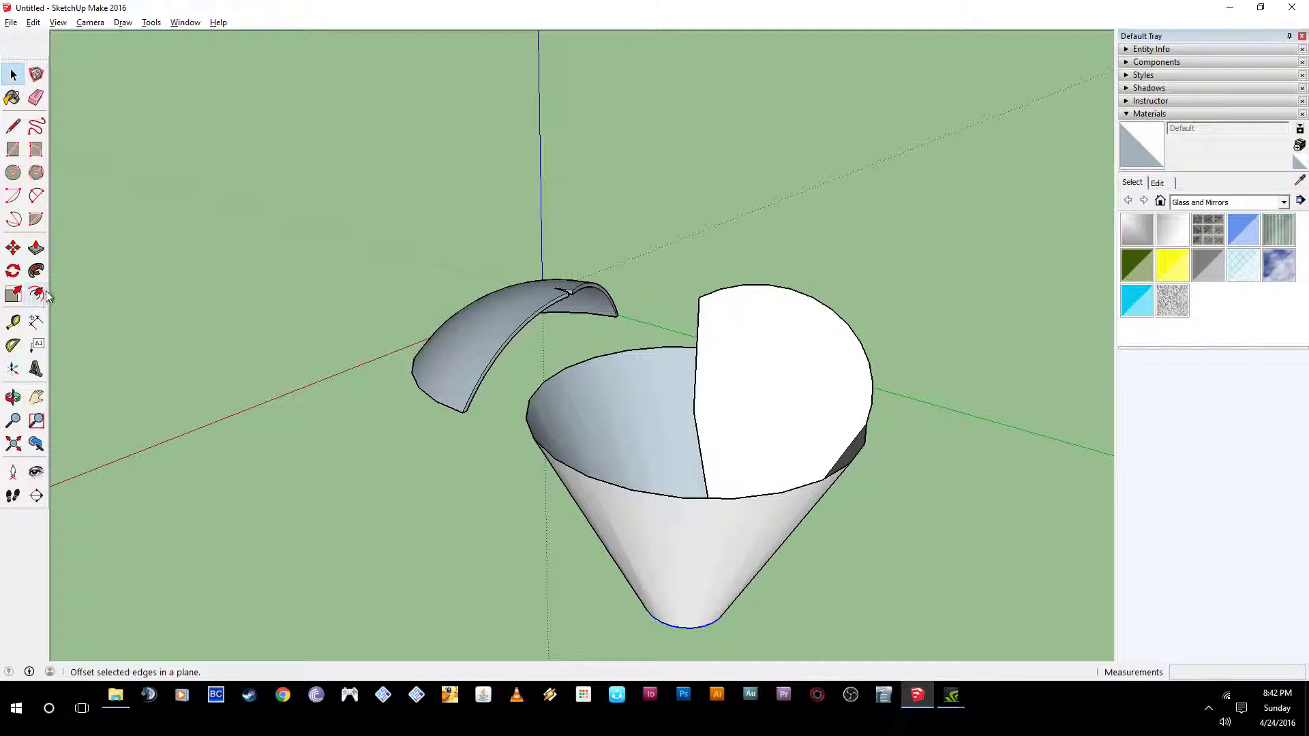
pyautogui.click(37, 270)
pyautogui.click(854, 406)
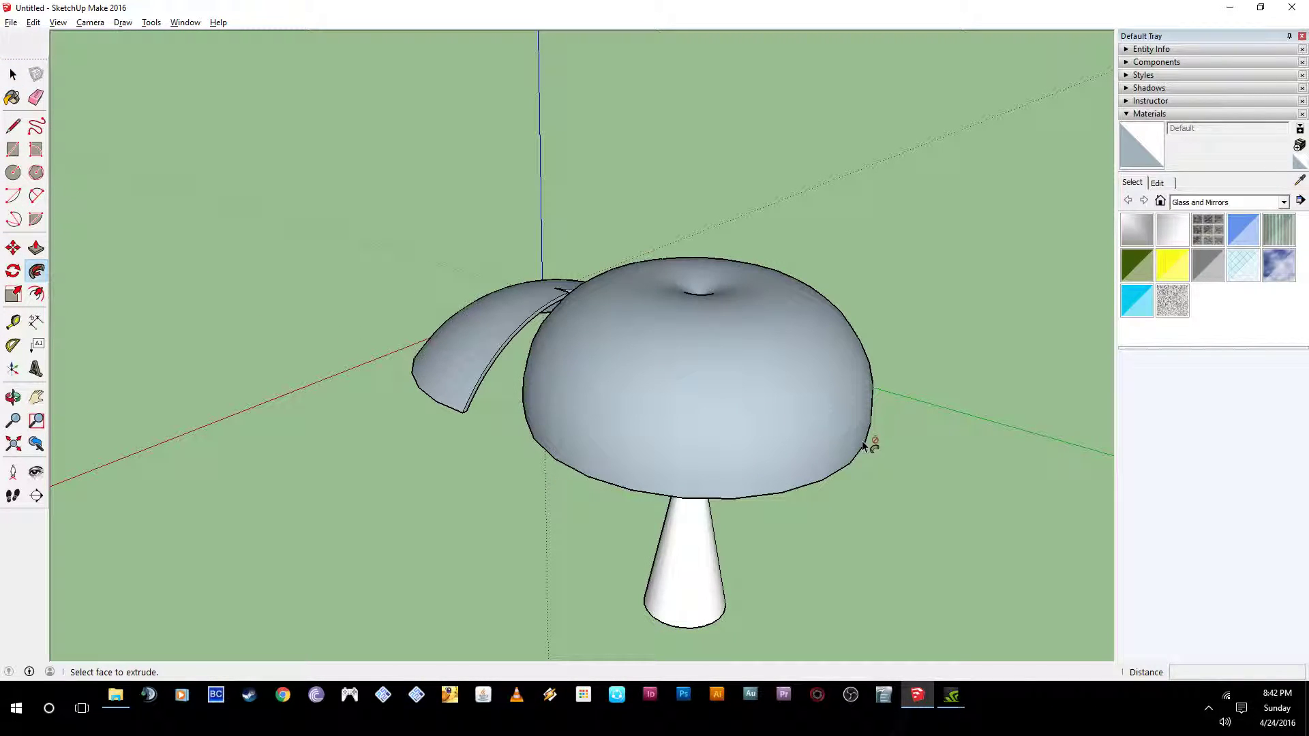
pyautogui.moveTo(730, 505); pyautogui.dragTo(647, 317, button='middle')
pyautogui.moveTo(735, 327); pyautogui.dragTo(792, 450, button='middle')
pyautogui.hotkey('ctrl', 'z')
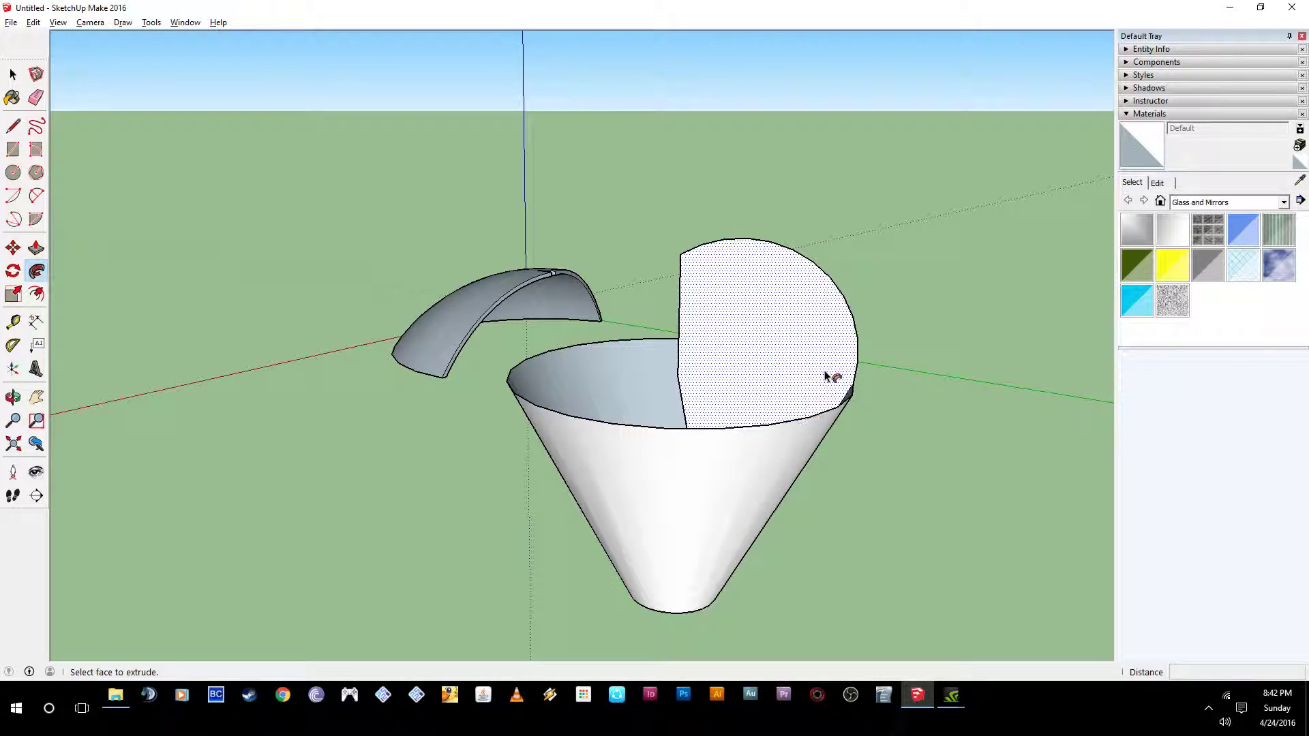
pyautogui.click(839, 387)
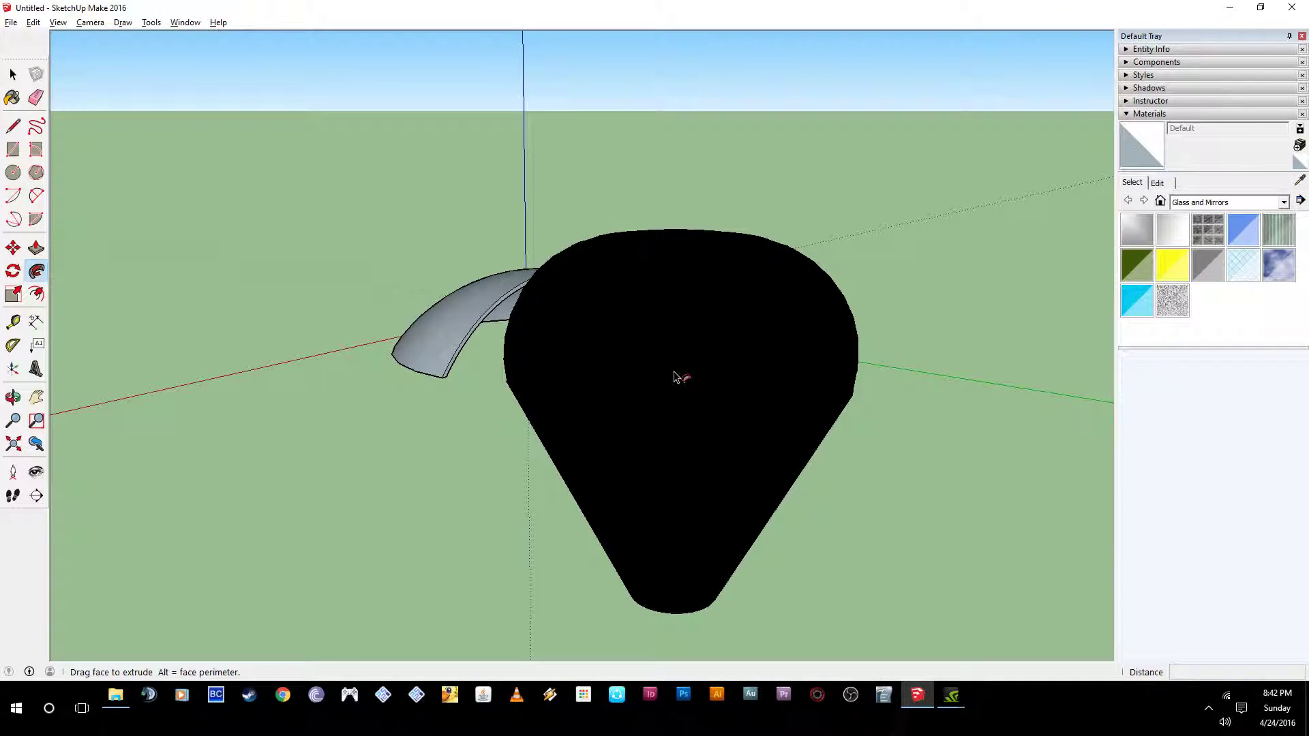
pyautogui.click(862, 374)
pyautogui.moveTo(862, 375); pyautogui.dragTo(471, 277, button='middle')
pyautogui.moveTo(686, 341)
pyautogui.mouseDown(button='middle')
pyautogui.moveTo(444, 255)
pyautogui.moveTo(491, 439)
pyautogui.moveTo(666, 535)
pyautogui.moveTo(583, 312)
pyautogui.moveTo(705, 362)
pyautogui.moveTo(682, 355)
pyautogui.mouseUp(button='middle')
pyautogui.hotkey('ctrl', 'z')
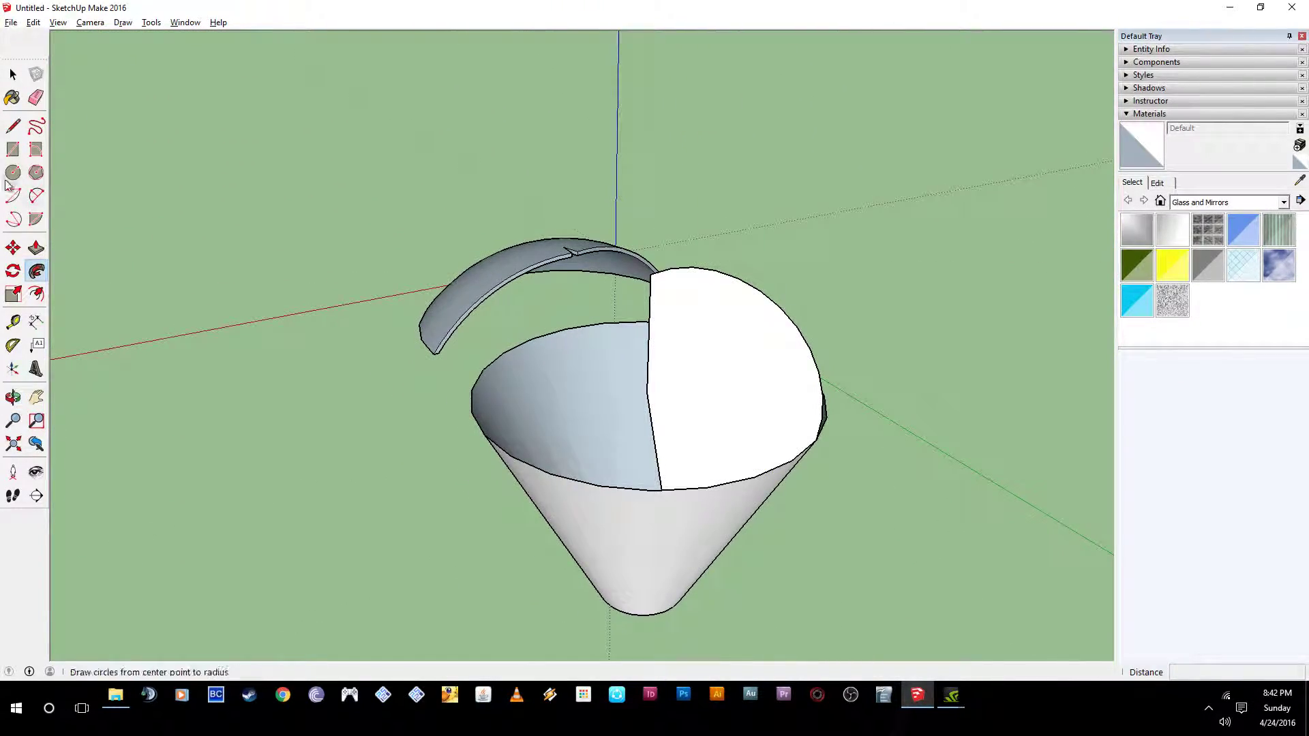
# - Draw a line across the semicircle face, splitting it into quarter faces
pyautogui.click(13, 129)
pyautogui.click(647, 393)
pyautogui.click(817, 442)
pyautogui.moveTo(771, 380); pyautogui.dragTo(734, 376, button='middle')
# - Sweep the quarter face around the cone's rim into a dome cap with Follow Me
pyautogui.click(36, 271)
pyautogui.moveTo(785, 431); pyautogui.dragTo(799, 457)
pyautogui.moveTo(789, 438); pyautogui.dragTo(570, 289, button='middle')
# - Hide the two seam edges from the back view for a smooth surface
pyautogui.press('space')
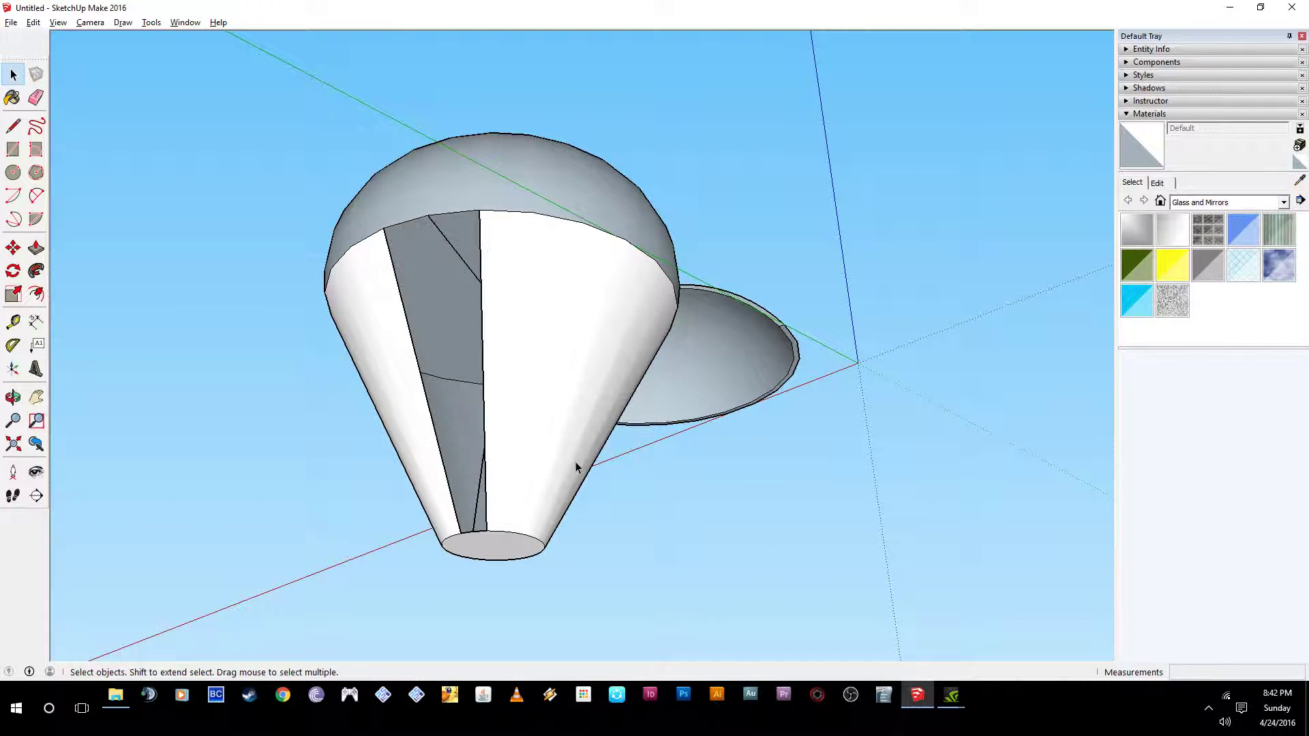
pyautogui.moveTo(576, 461); pyautogui.dragTo(527, 412, button='middle')
pyautogui.hotkey('ctrl', 'shift', 'b')
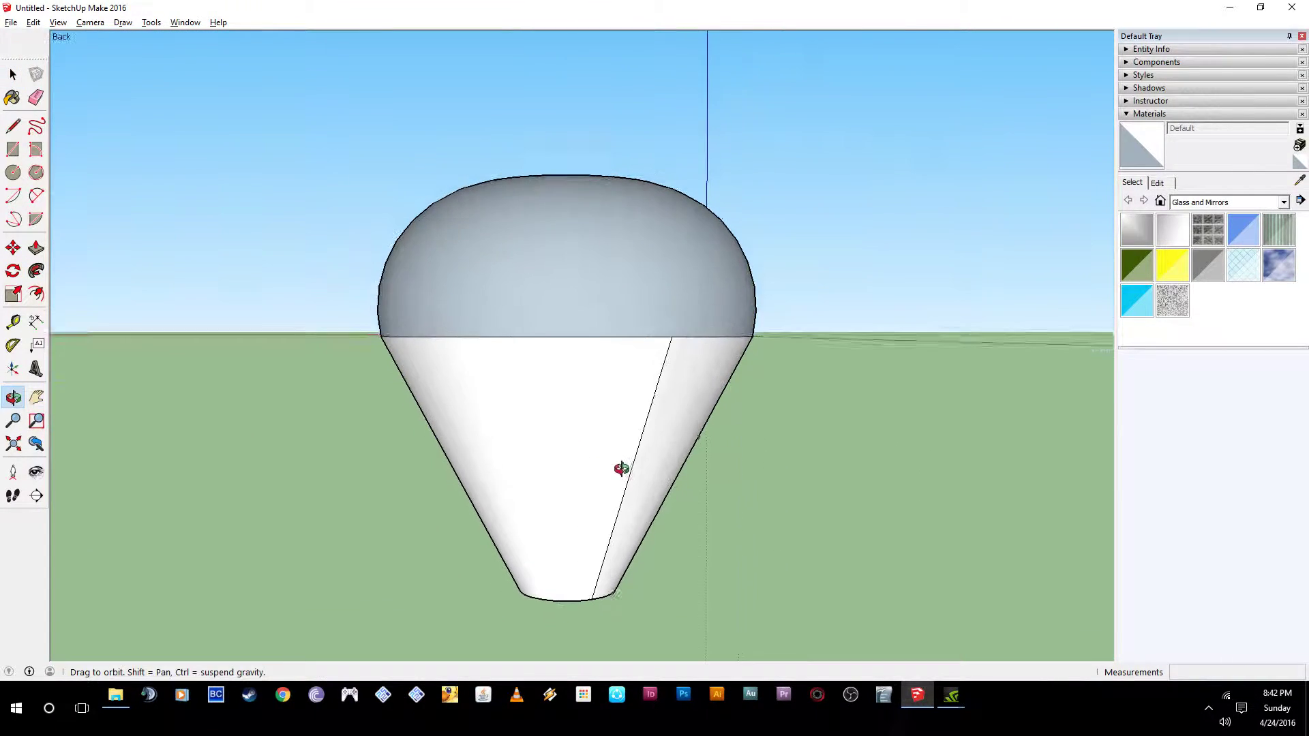
pyautogui.rightClick(634, 469)
pyautogui.click(665, 503)
pyautogui.moveTo(664, 441); pyautogui.dragTo(520, 239, button='middle')
pyautogui.rightClick(565, 409)
pyautogui.click(595, 445)
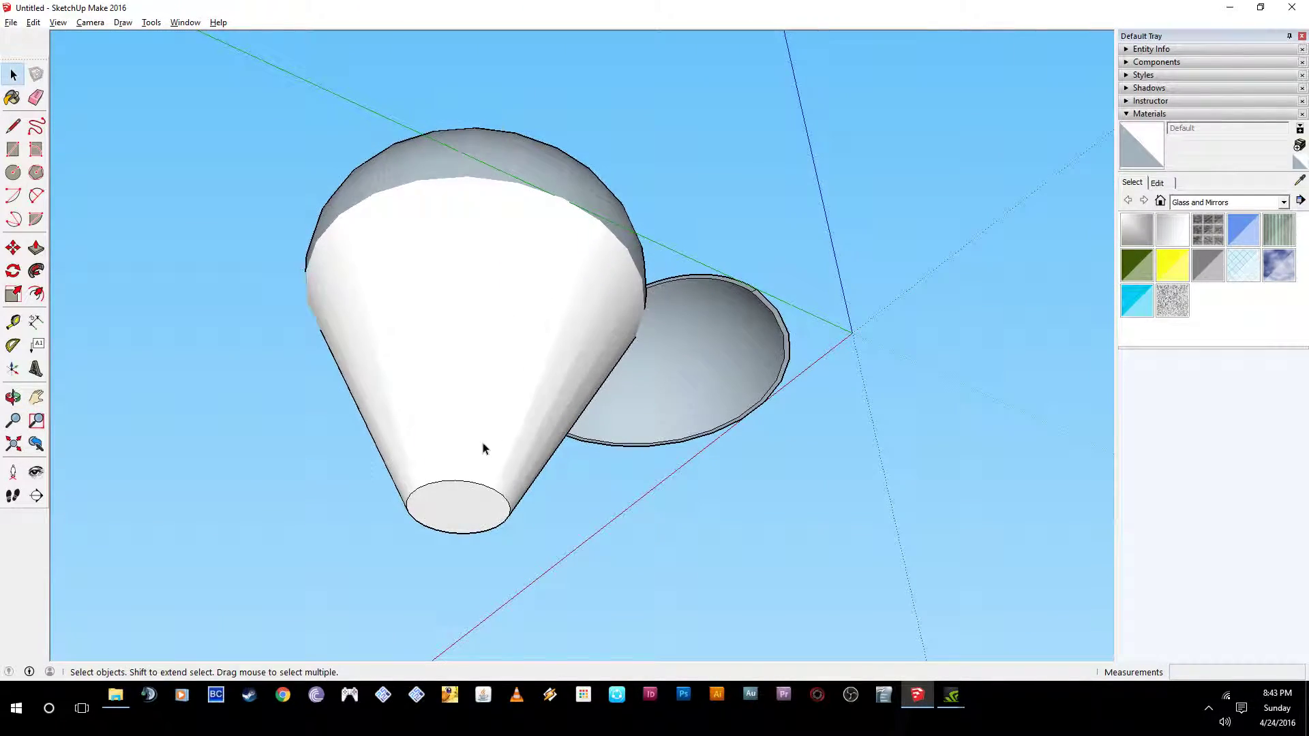
pyautogui.moveTo(482, 453); pyautogui.dragTo(537, 262, button='middle')
pyautogui.moveTo(467, 367); pyautogui.dragTo(678, 366, button='middle')
pyautogui.moveTo(513, 327); pyautogui.dragTo(778, 280, button='middle')
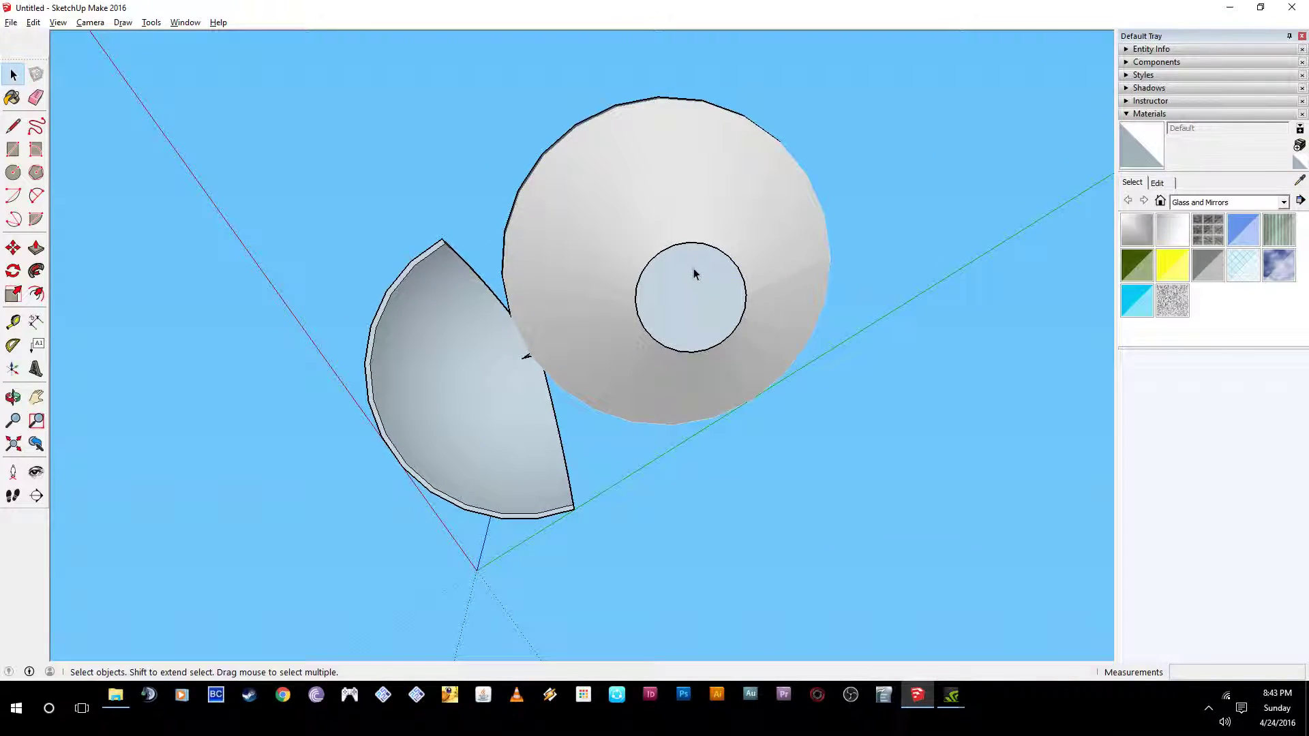
pyautogui.moveTo(694, 273); pyautogui.dragTo(706, 413, button='middle')
pyautogui.moveTo(727, 268); pyautogui.dragTo(870, 296, button='middle')
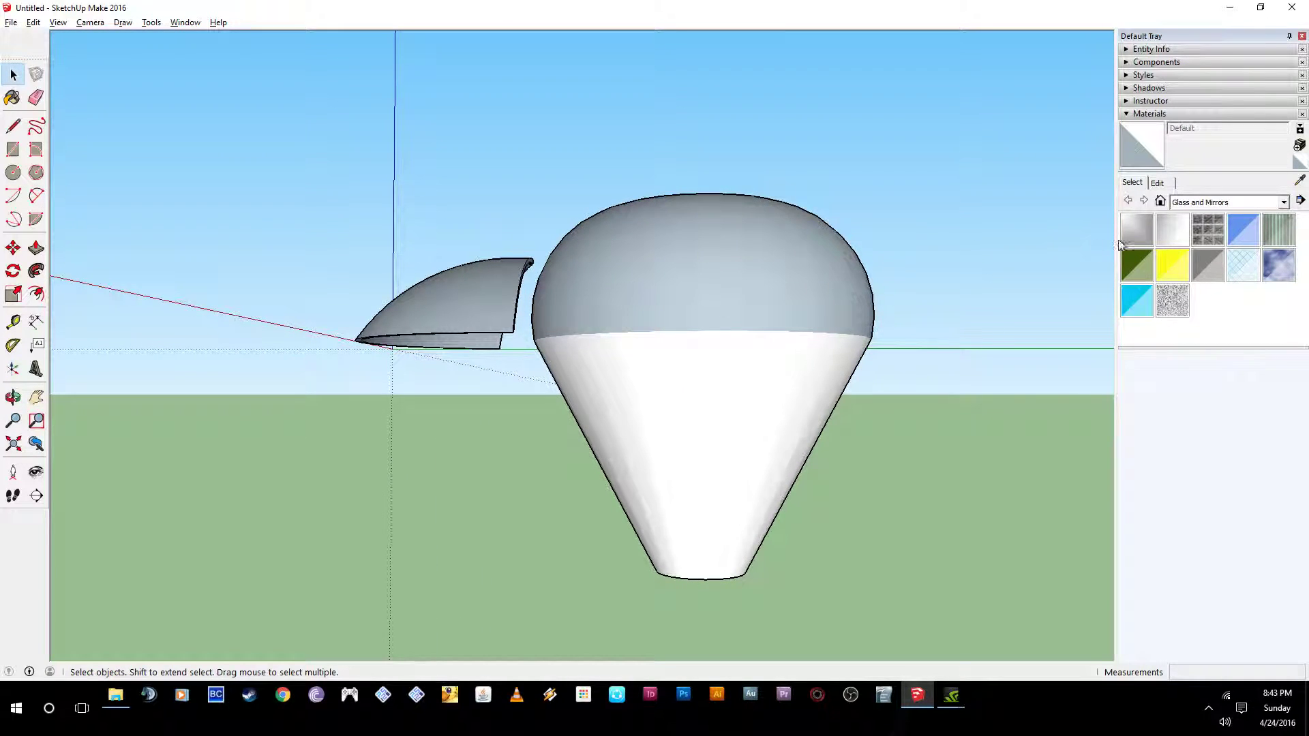
# - Paint the dome and cone with the Translucent Glass Blue material
pyautogui.click(1183, 225)
pyautogui.click(1243, 229)
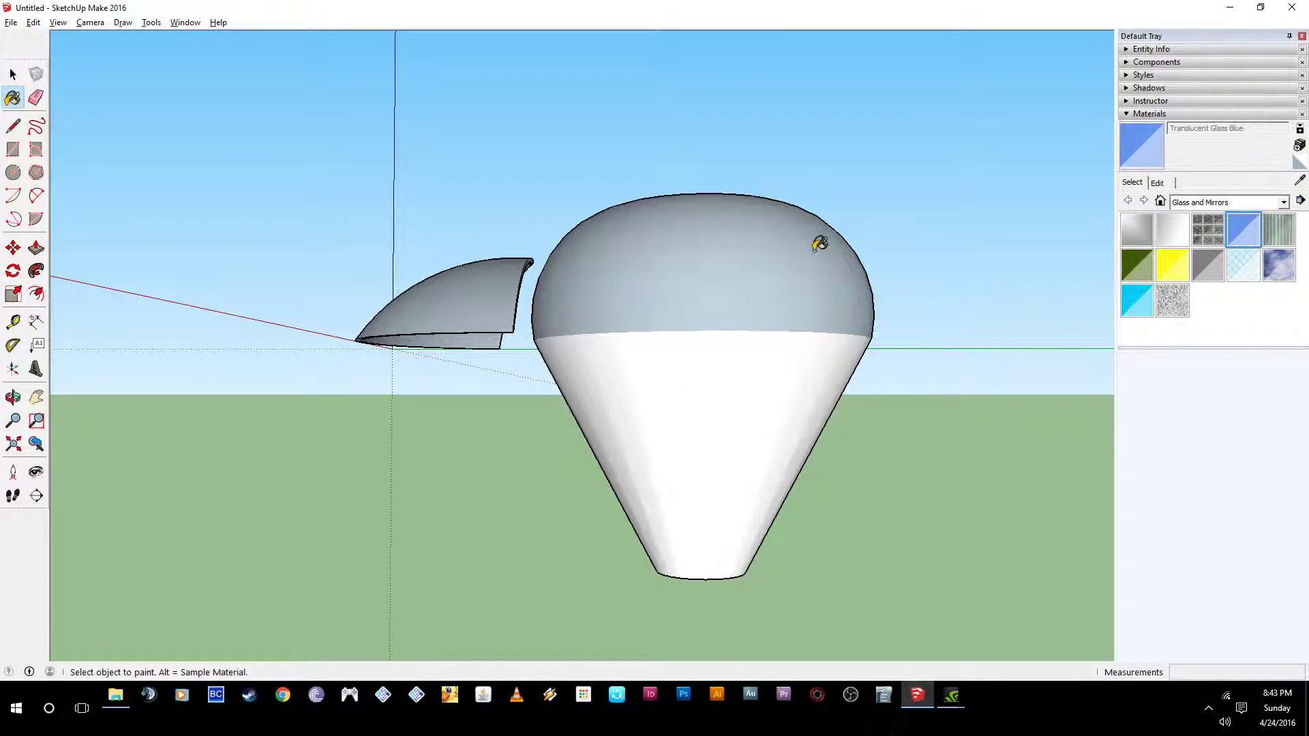
pyautogui.click(821, 244)
pyautogui.click(778, 392)
# - Orbit and zoom around the blue model to view it from several sides
pyautogui.moveTo(780, 412)
pyautogui.mouseDown(button='middle')
pyautogui.moveTo(341, 453)
pyautogui.moveTo(597, 419)
pyautogui.moveTo(336, 424)
pyautogui.moveTo(251, 348)
pyautogui.moveTo(511, 228)
pyautogui.moveTo(878, 331)
pyautogui.moveTo(684, 333)
pyautogui.moveTo(921, 489)
pyautogui.moveTo(833, 356)
pyautogui.moveTo(653, 474)
pyautogui.moveTo(634, 412)
pyautogui.moveTo(681, 471)
pyautogui.moveTo(675, 543)
pyautogui.moveTo(666, 466)
pyautogui.moveTo(678, 637)
pyautogui.moveTo(666, 561)
pyautogui.mouseUp(button='middle')
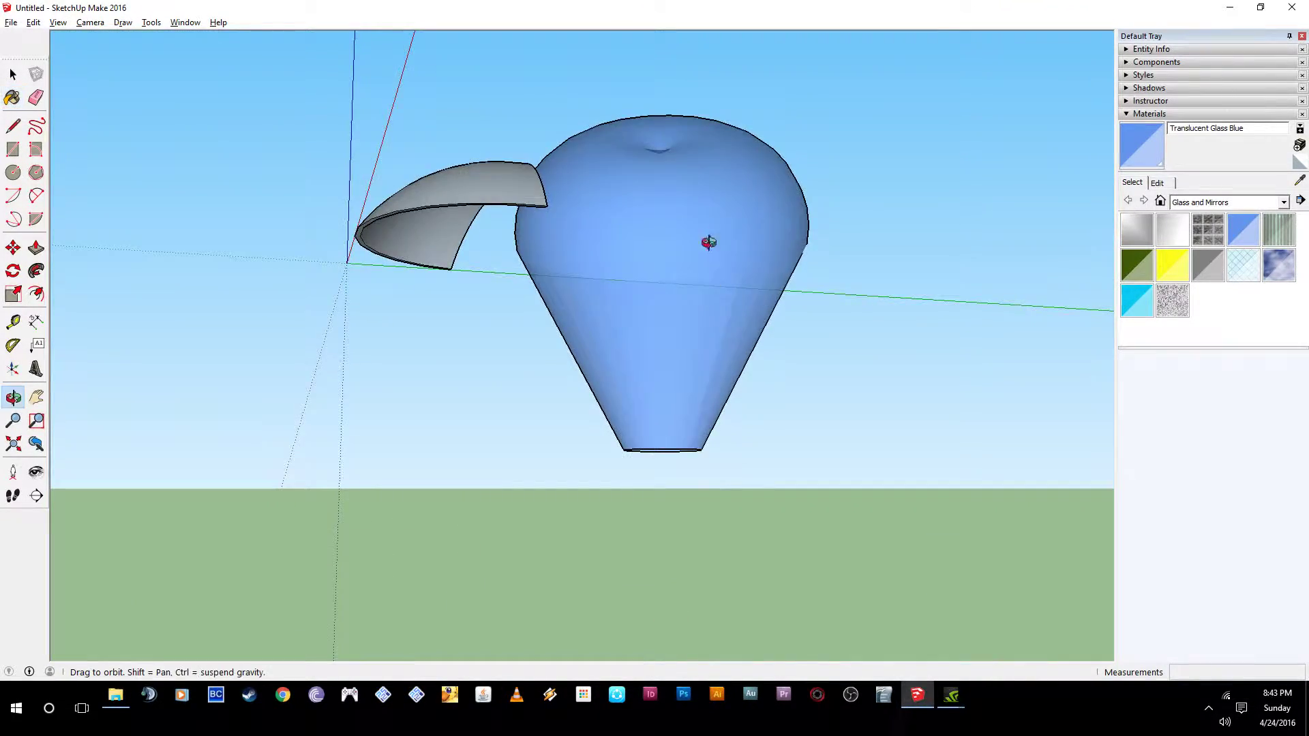
pyautogui.moveTo(701, 264)
pyautogui.mouseDown(button='middle')
pyautogui.moveTo(474, 467)
pyautogui.moveTo(763, 234)
pyautogui.moveTo(754, 423)
pyautogui.moveTo(848, 280)
pyautogui.moveTo(694, 271)
pyautogui.moveTo(681, 117)
pyautogui.moveTo(602, 228)
pyautogui.moveTo(880, 158)
pyautogui.moveTo(816, 291)
pyautogui.moveTo(765, 134)
pyautogui.moveTo(582, 216)
pyautogui.moveTo(518, 412)
pyautogui.moveTo(716, 459)
pyautogui.mouseUp(button='middle')
pyautogui.moveTo(616, 263); pyautogui.dragTo(447, 293, button='middle')
pyautogui.scroll(-2, 579, 392)
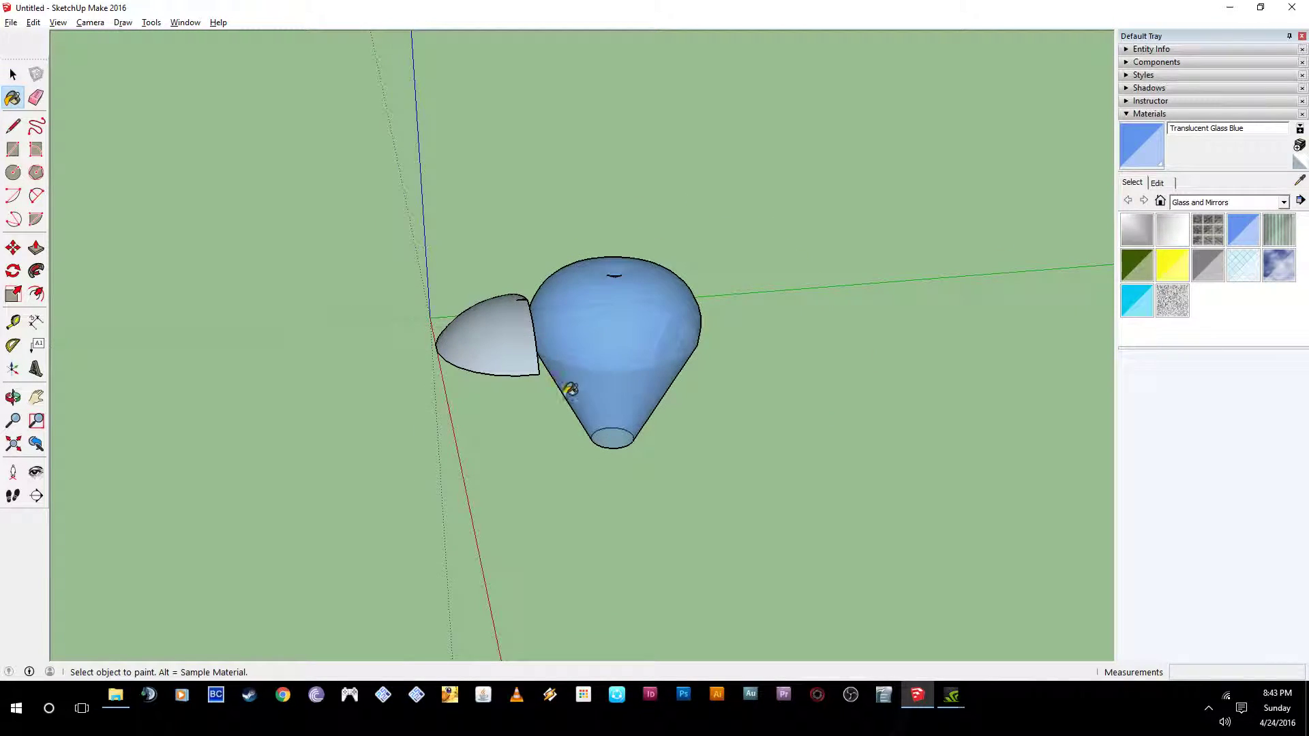
pyautogui.moveTo(579, 391); pyautogui.dragTo(412, 395, button='middle')
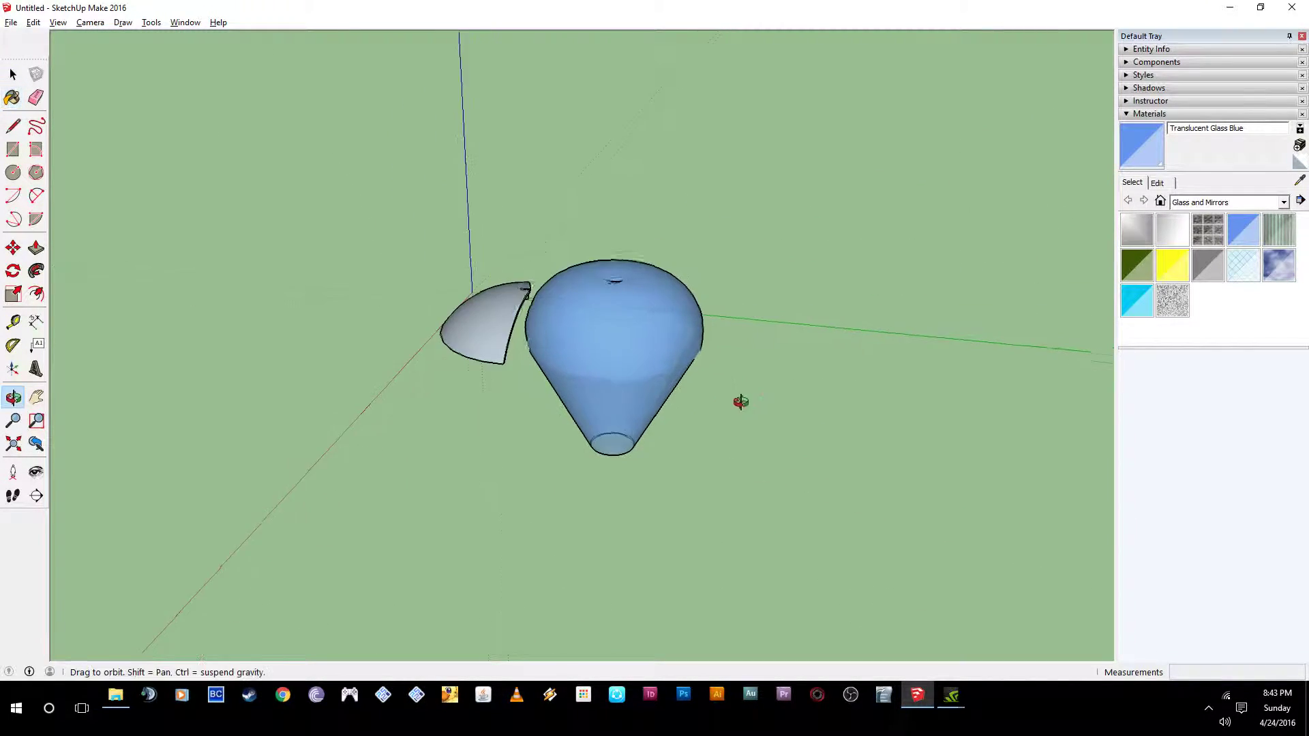
pyautogui.moveTo(734, 409); pyautogui.dragTo(490, 390, button='middle')
pyautogui.moveTo(546, 219)
pyautogui.mouseDown(button='middle')
pyautogui.moveTo(477, 296)
pyautogui.moveTo(603, 362)
pyautogui.mouseUp(button='middle')
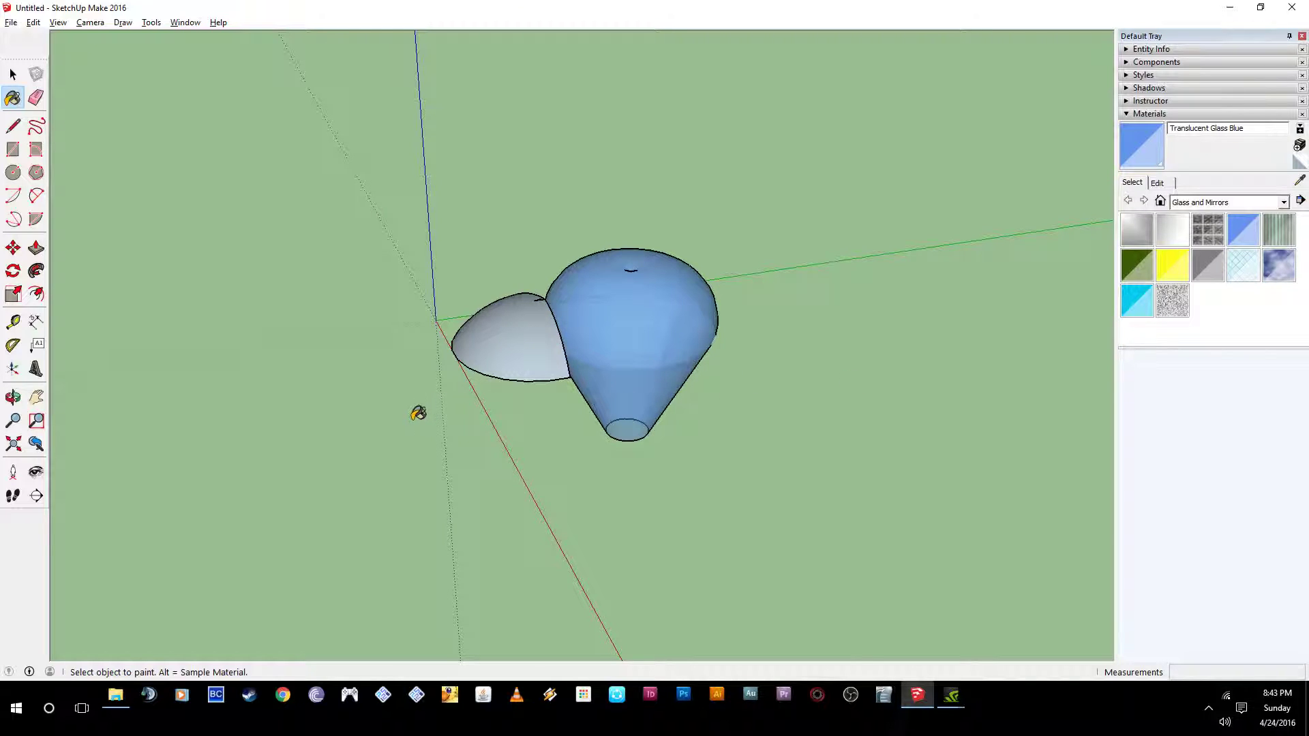
pyautogui.moveTo(418, 413)
pyautogui.mouseDown(button='middle')
pyautogui.moveTo(821, 386)
pyautogui.moveTo(625, 362)
pyautogui.moveTo(730, 456)
pyautogui.moveTo(791, 434)
pyautogui.moveTo(584, 497)
pyautogui.moveTo(298, 485)
pyautogui.moveTo(652, 521)
pyautogui.moveTo(679, 510)
pyautogui.mouseUp(button='middle')
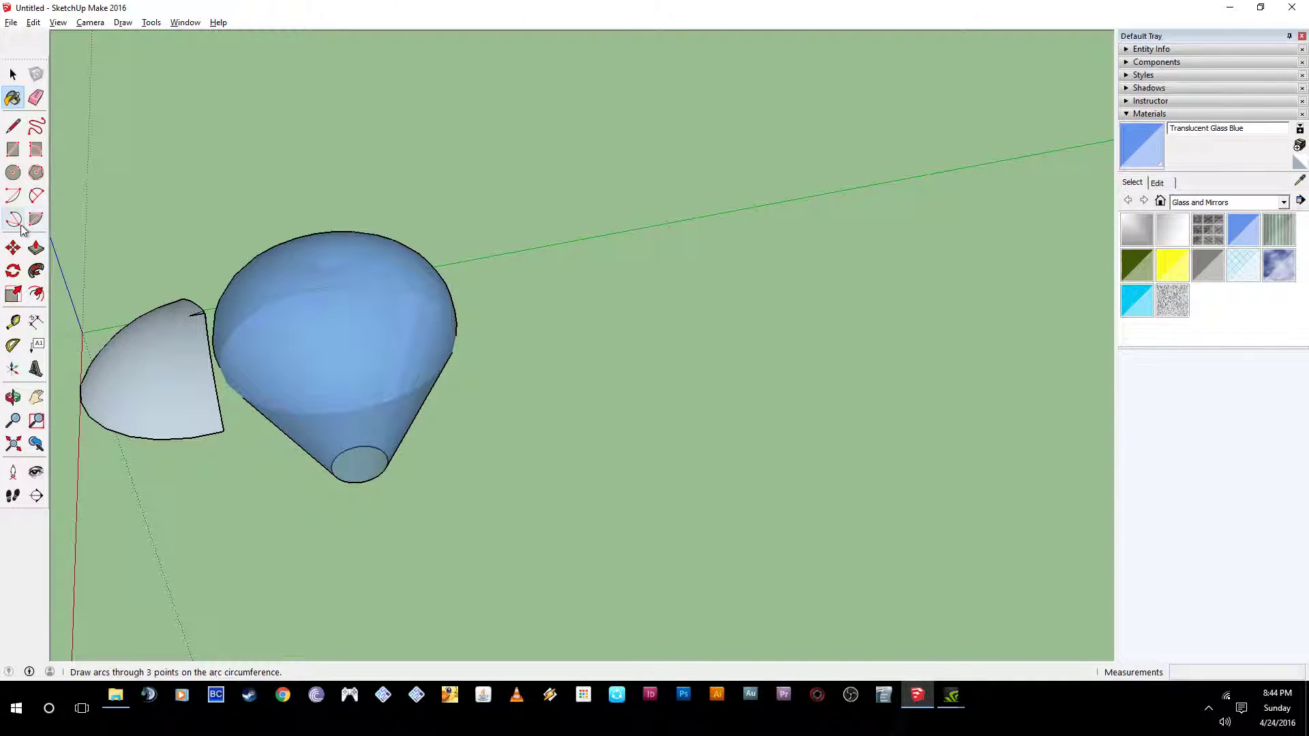
# - Sketch a freehand curve on the ground beside the model
pyautogui.click(36, 126)
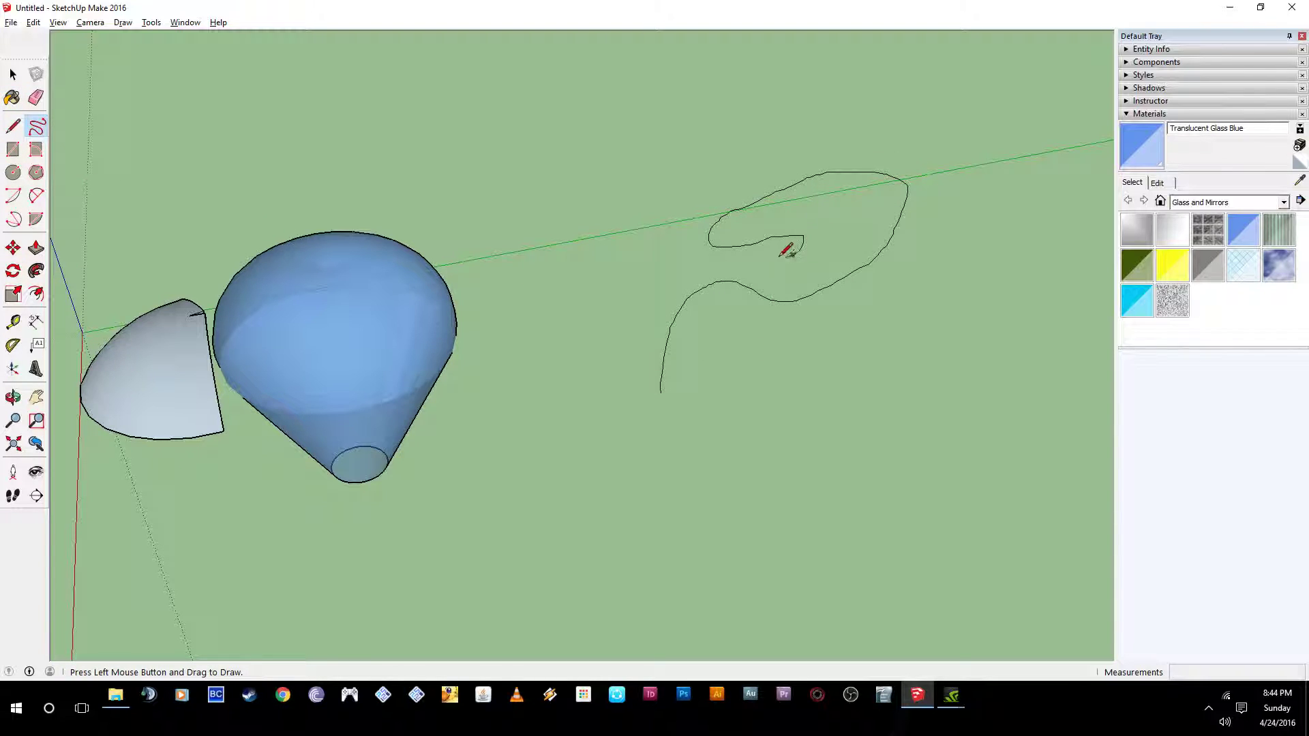
pyautogui.moveTo(639, 407); pyautogui.dragTo(633, 413)
pyautogui.moveTo(783, 380)
pyautogui.mouseDown(button='middle')
pyautogui.moveTo(698, 283)
pyautogui.moveTo(505, 257)
pyautogui.moveTo(648, 389)
pyautogui.moveTo(749, 395)
pyautogui.moveTo(827, 430)
pyautogui.moveTo(562, 371)
pyautogui.mouseUp(button='middle')
# - Start a line at the curve's end and draw a short edge off it
pyautogui.press('l')
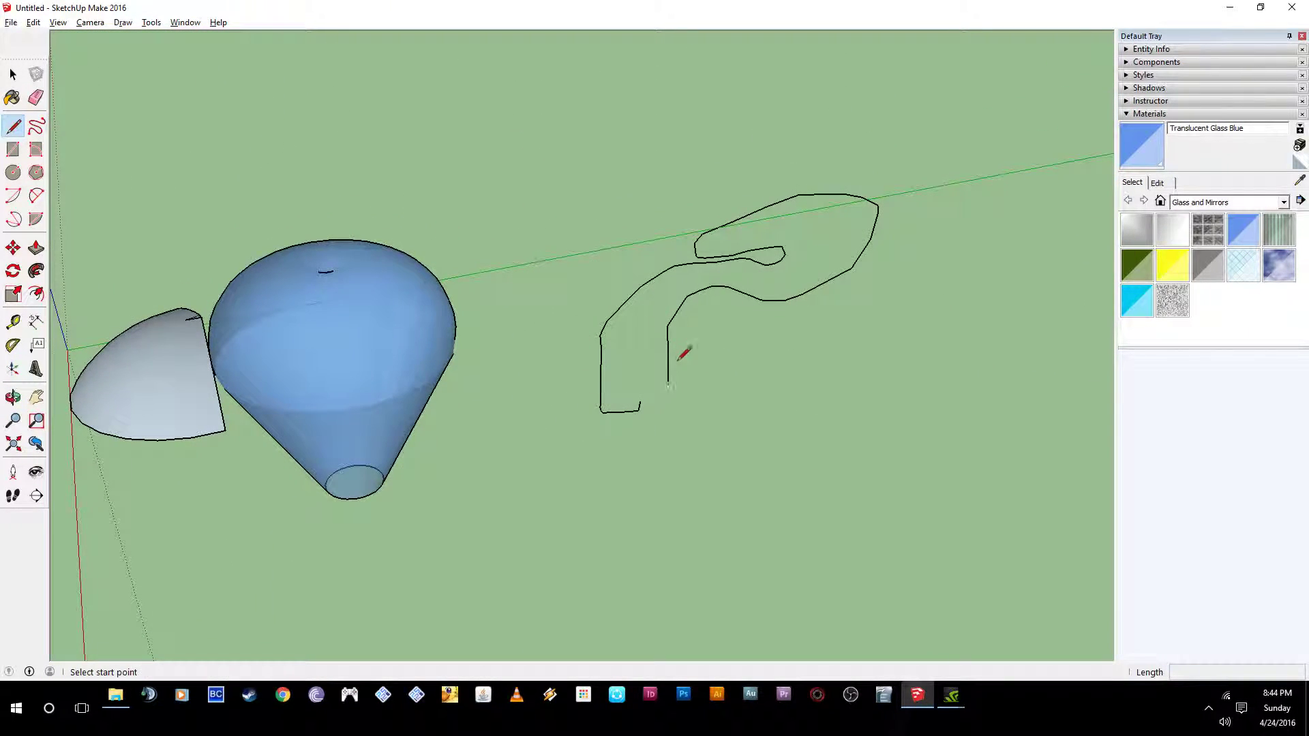
pyautogui.click(641, 402)
pyautogui.moveTo(659, 312)
pyautogui.mouseDown(button='middle')
pyautogui.moveTo(409, 318)
pyautogui.moveTo(538, 317)
pyautogui.mouseUp(button='middle')
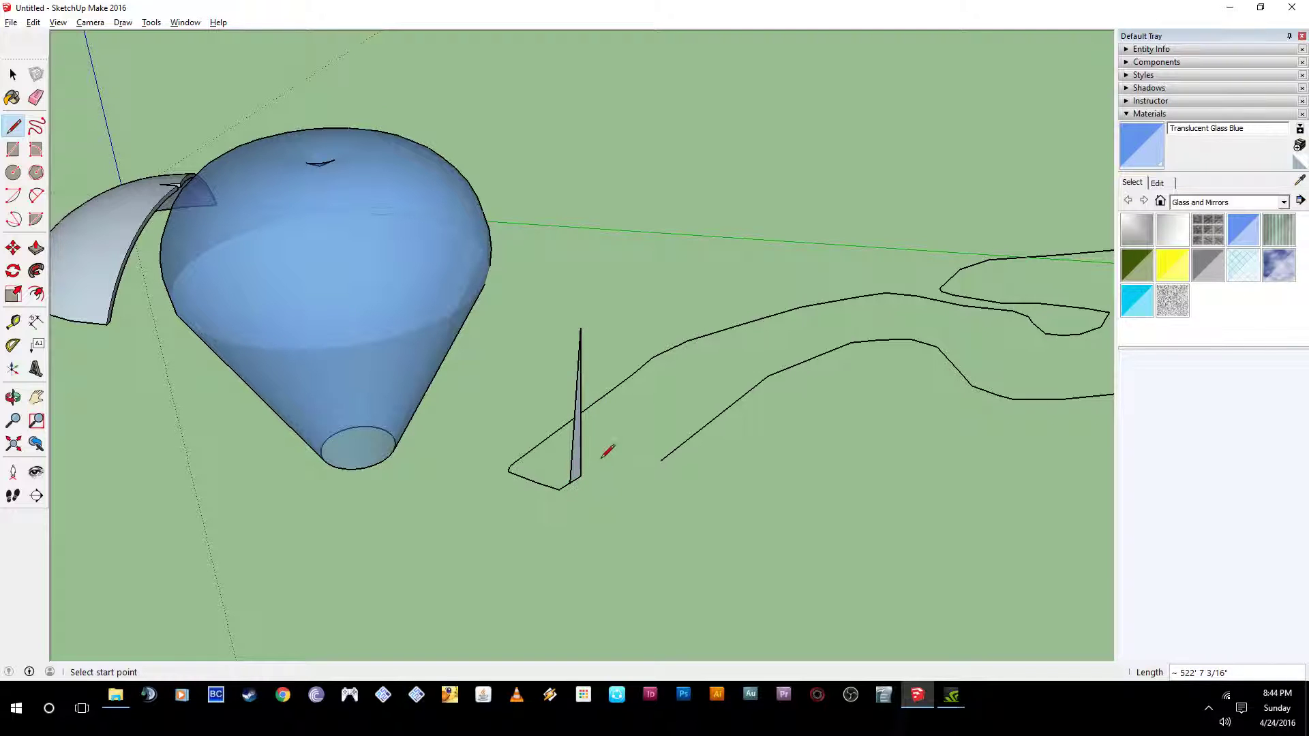
pyautogui.moveTo(606, 450)
pyautogui.mouseDown(button='middle')
pyautogui.moveTo(678, 468)
pyautogui.moveTo(631, 448)
pyautogui.mouseUp(button='middle')
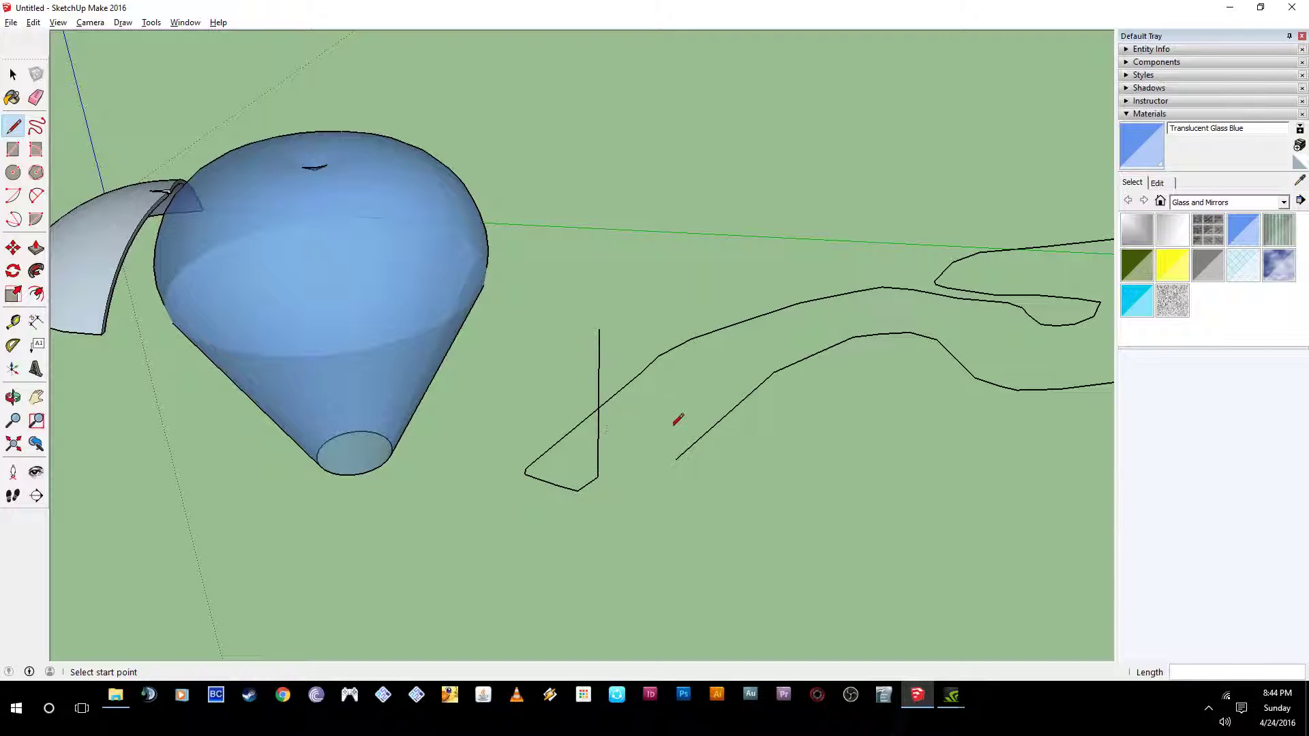
pyautogui.moveTo(671, 426)
pyautogui.mouseDown(button='middle')
pyautogui.moveTo(614, 432)
pyautogui.moveTo(768, 421)
pyautogui.moveTo(710, 449)
pyautogui.mouseUp(button='middle')
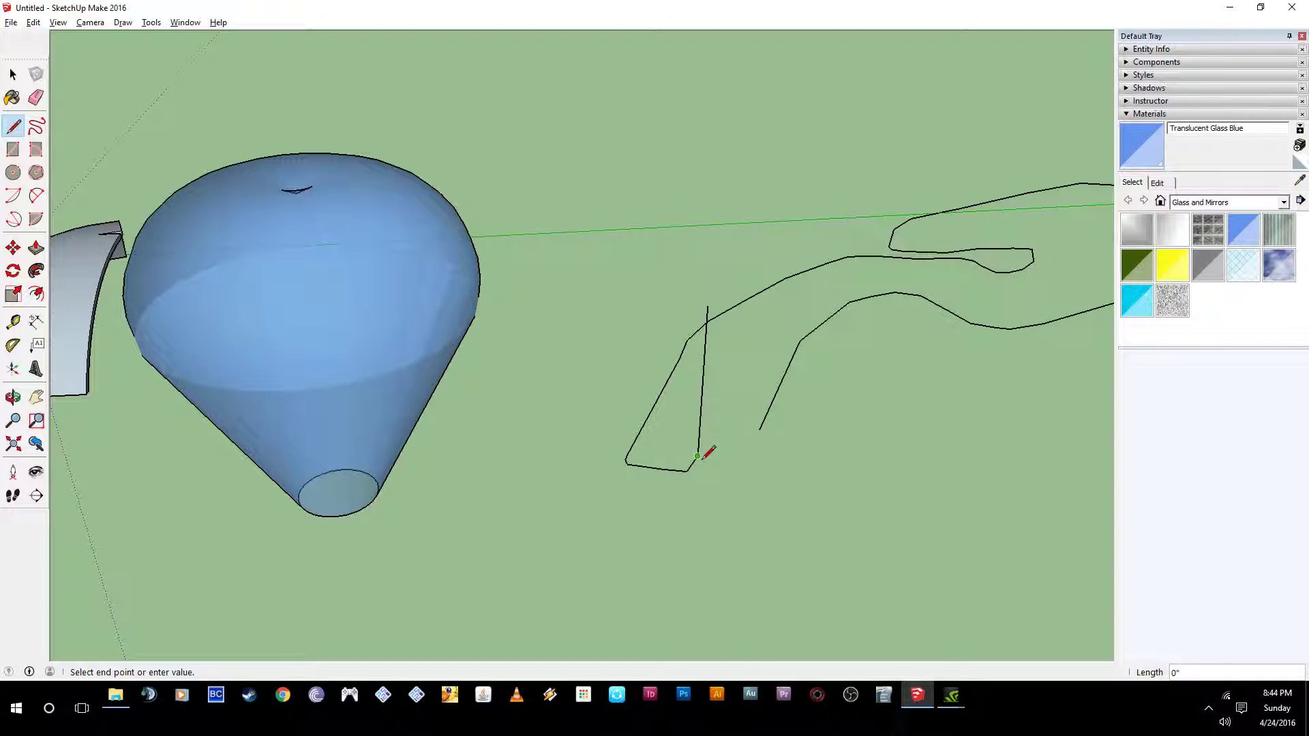
pyautogui.scroll(5, 722, 458)
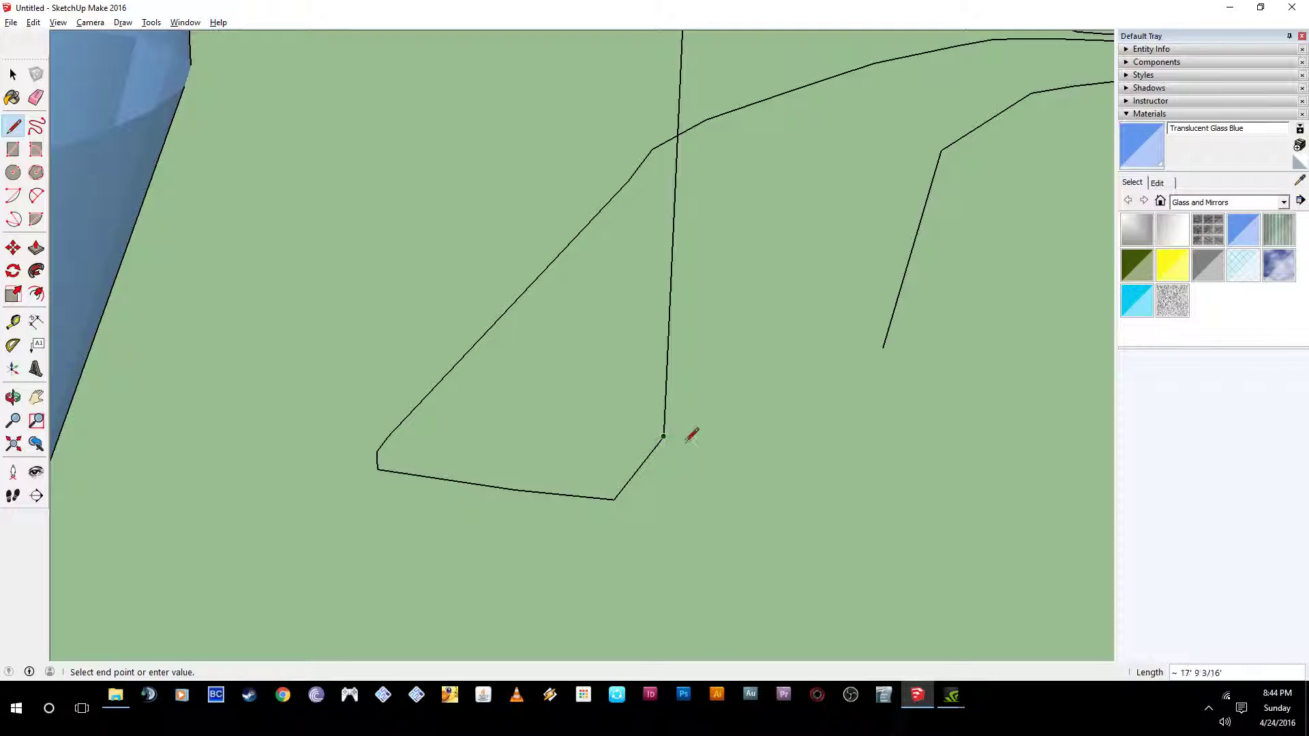
pyautogui.scroll(3, 643, 423)
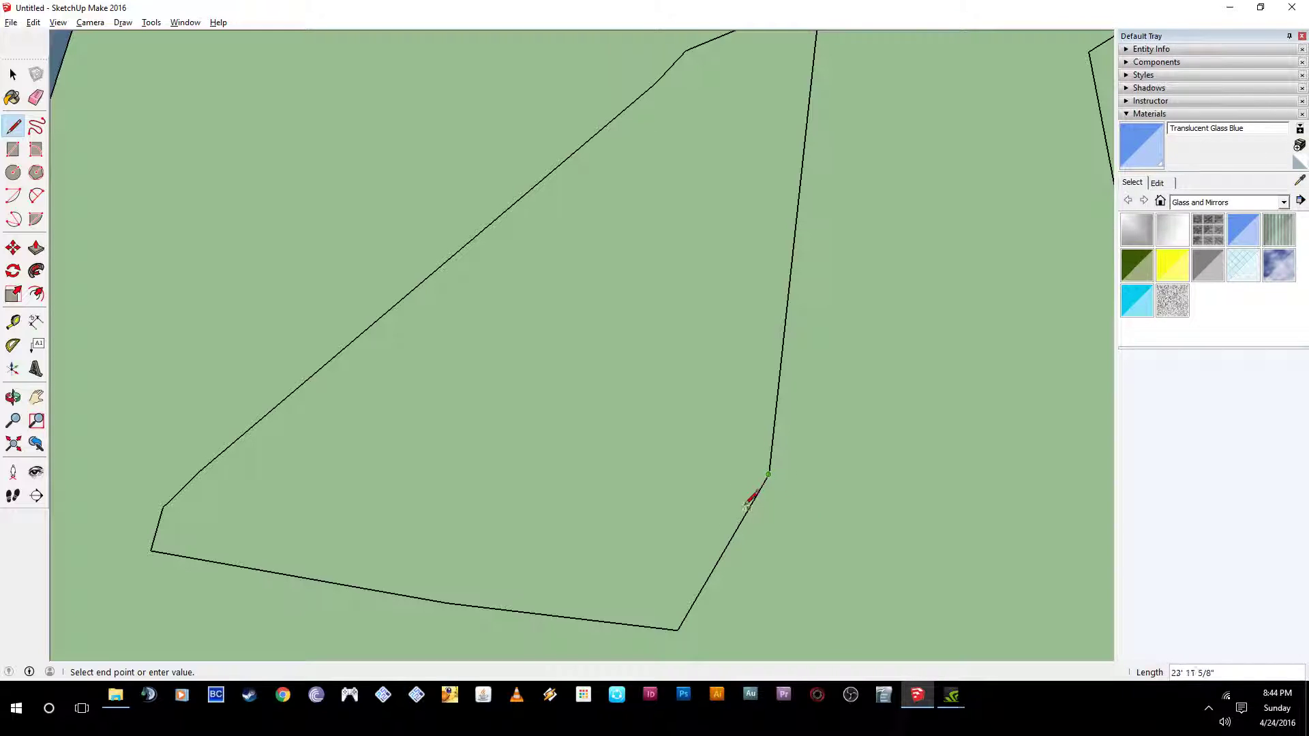
pyautogui.click(809, 483)
# - Draw the long edge and close the thin rectangle into a face
pyautogui.scroll(-3, 814, 418)
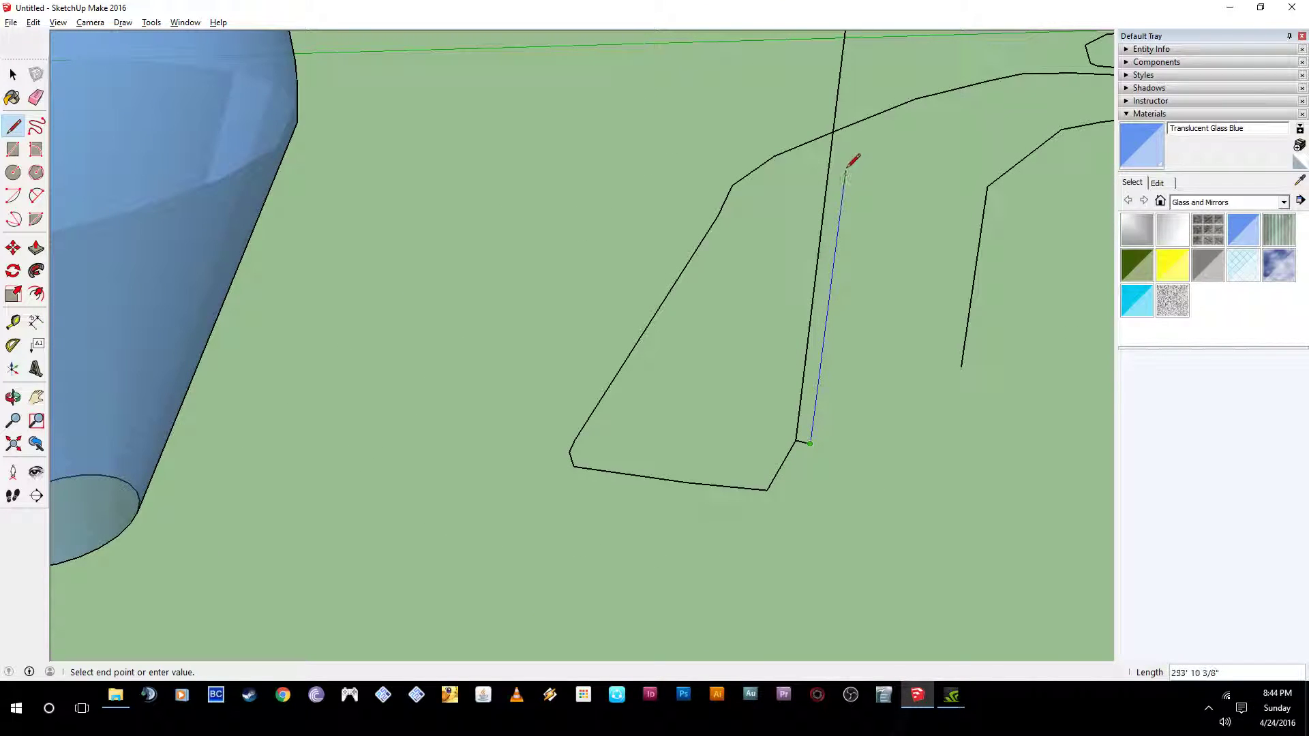
pyautogui.moveTo(853, 162)
pyautogui.mouseDown(button='middle')
pyautogui.moveTo(866, 114)
pyautogui.moveTo(848, 196)
pyautogui.moveTo(859, 109)
pyautogui.moveTo(853, 123)
pyautogui.mouseUp(button='middle')
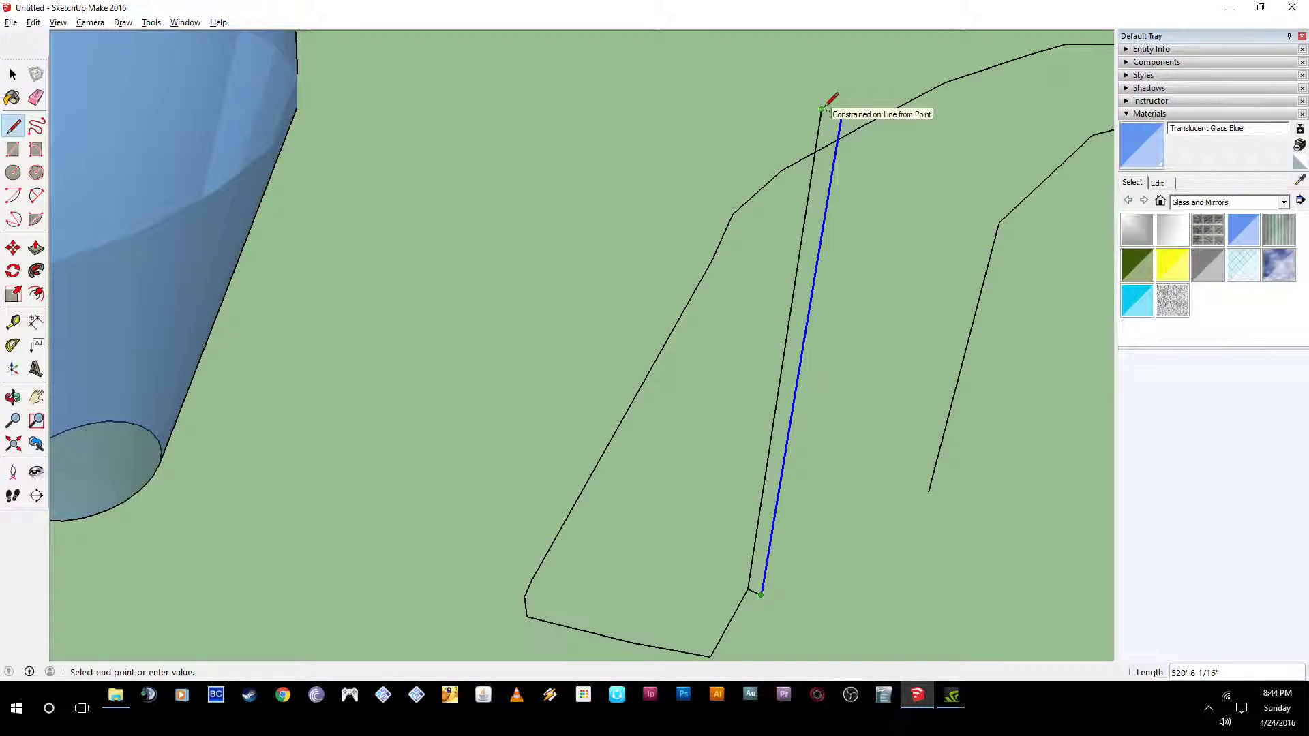
pyautogui.click(842, 113)
pyautogui.click(822, 110)
pyautogui.moveTo(882, 240); pyautogui.dragTo(618, 368, button='middle')
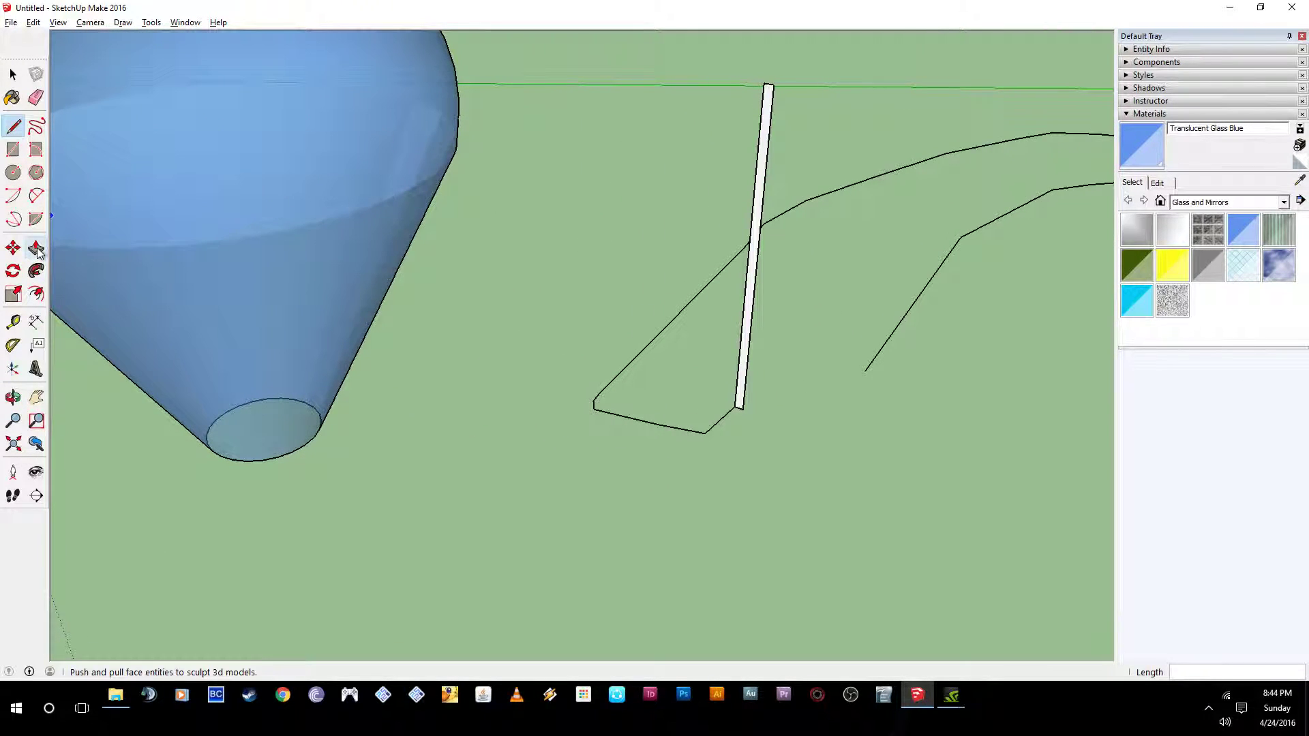
# - Sweep the thin profile face along the freehand path with Follow Me
pyautogui.click(37, 271)
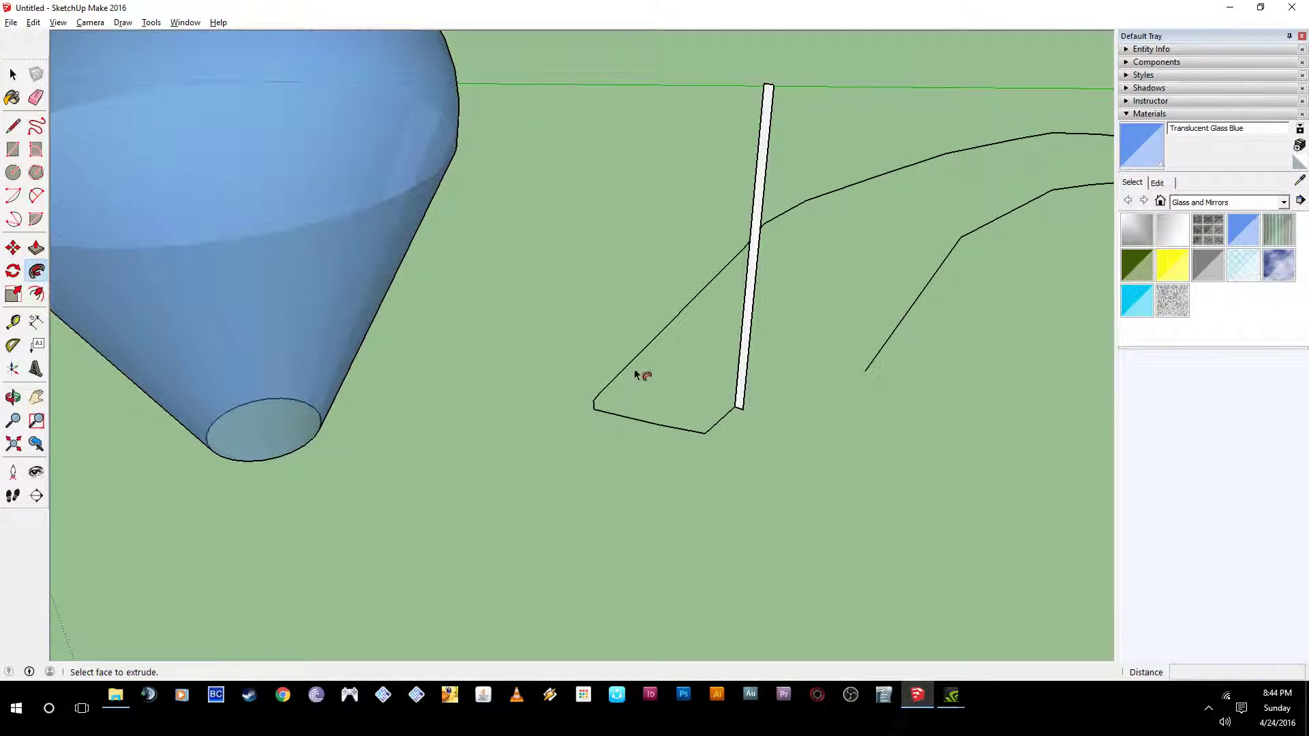
pyautogui.click(741, 403)
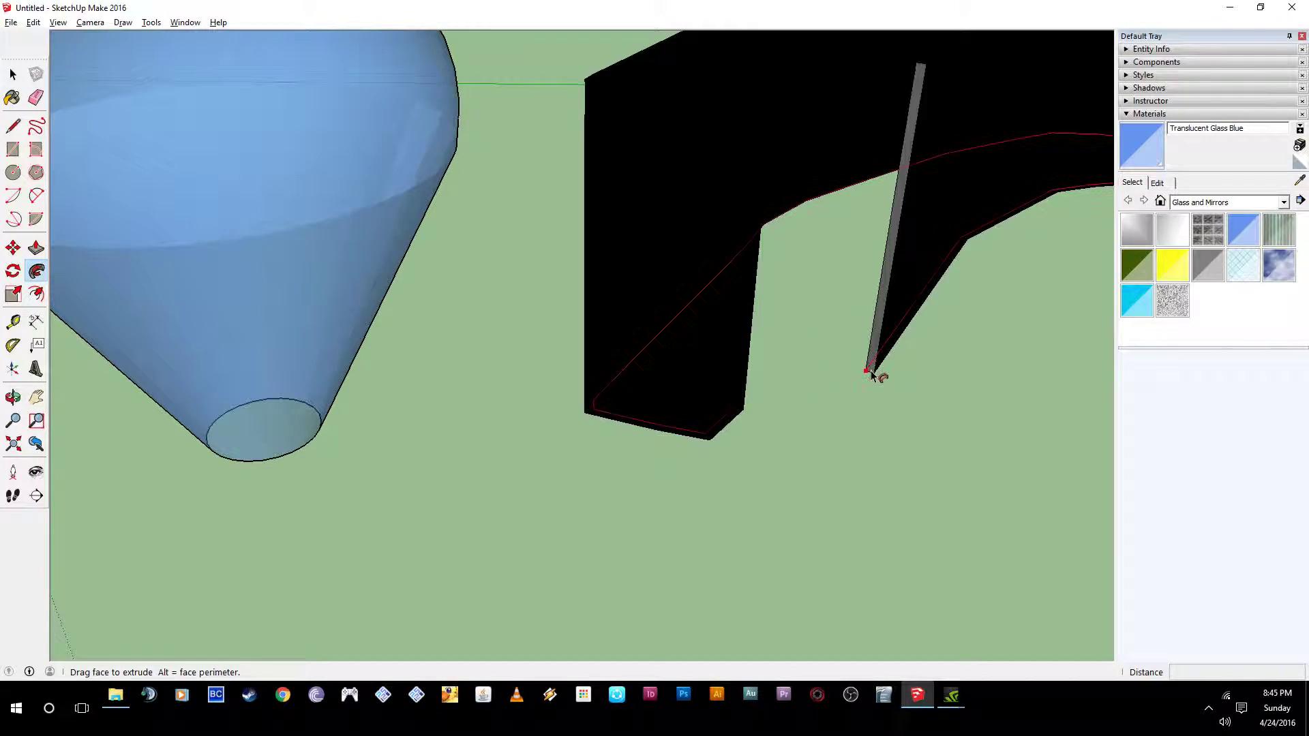
pyautogui.click(867, 374)
# - Orbit around the winding wall to inspect it from above and low angles
pyautogui.moveTo(606, 292); pyautogui.dragTo(733, 354, button='middle')
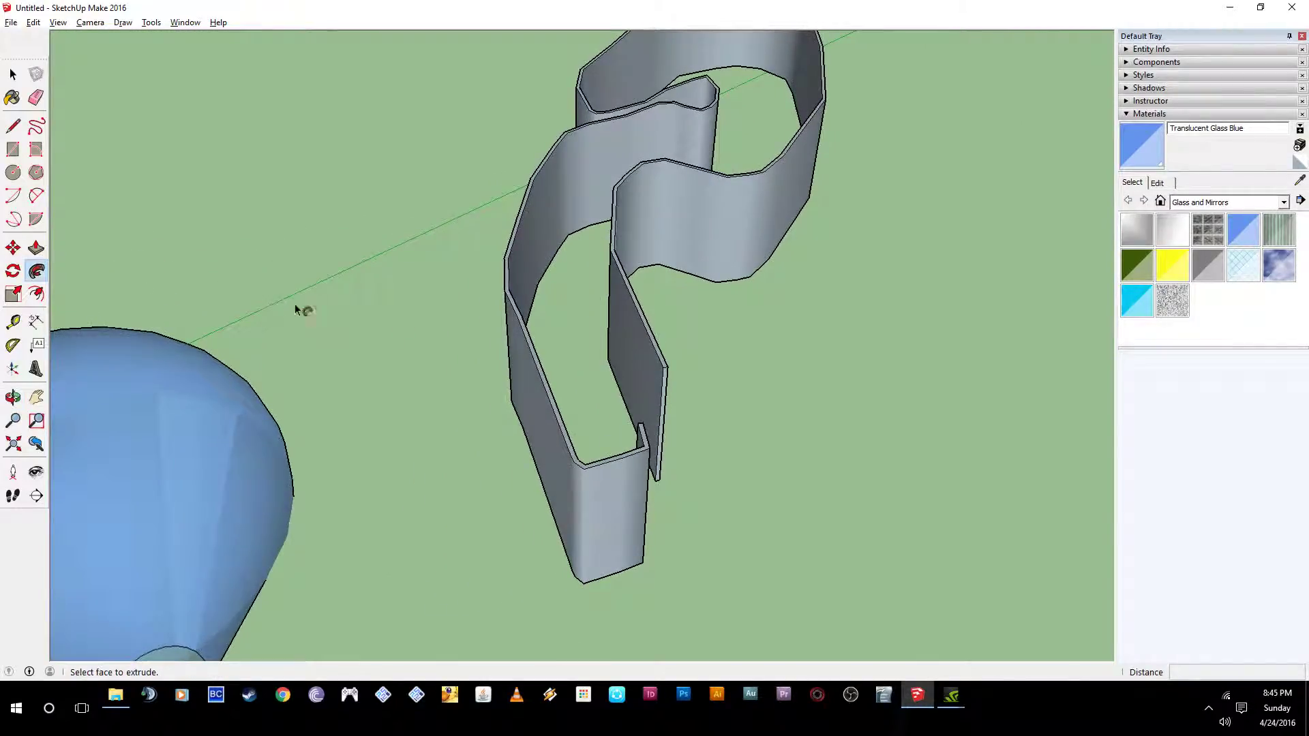
pyautogui.moveTo(313, 304); pyautogui.dragTo(605, 278, button='middle')
pyautogui.click(36, 271)
pyautogui.moveTo(257, 84); pyautogui.dragTo(334, 6, button='middle')
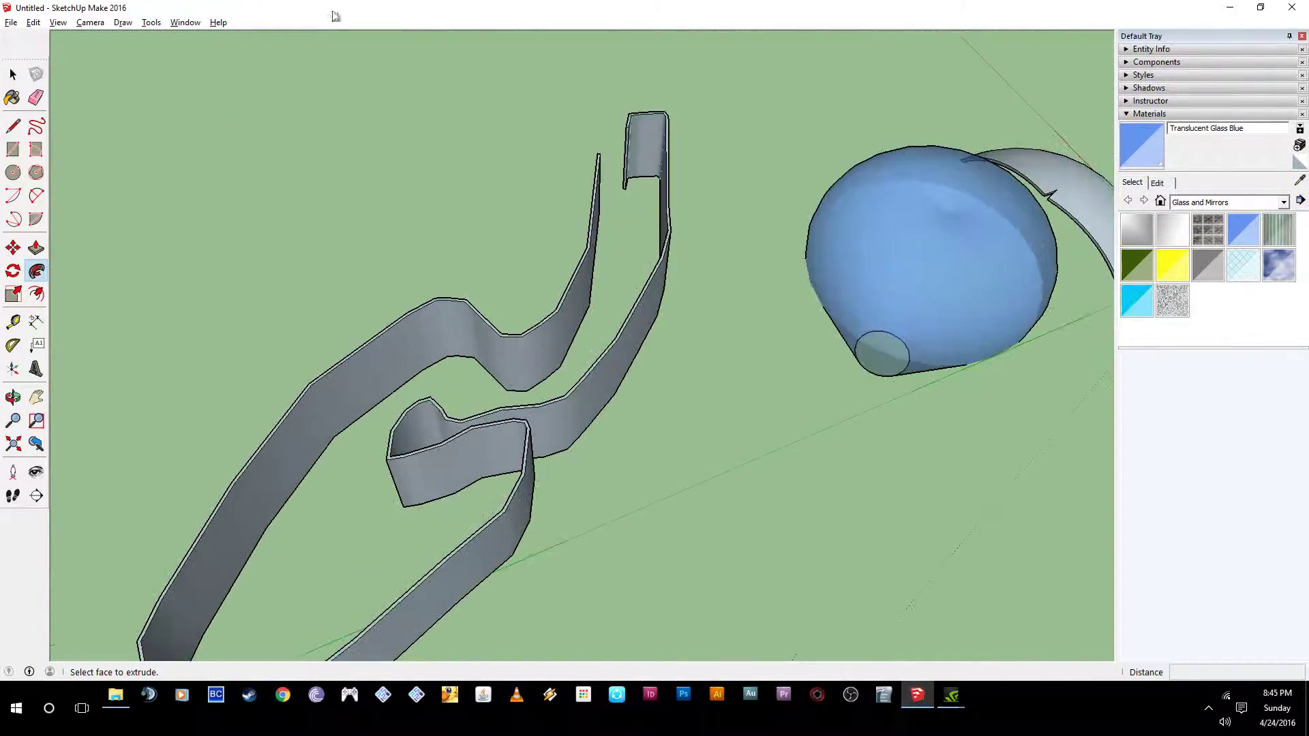
pyautogui.moveTo(277, 158); pyautogui.dragTo(554, 191, button='middle')
pyautogui.moveTo(140, 355); pyautogui.dragTo(257, 339, button='middle')
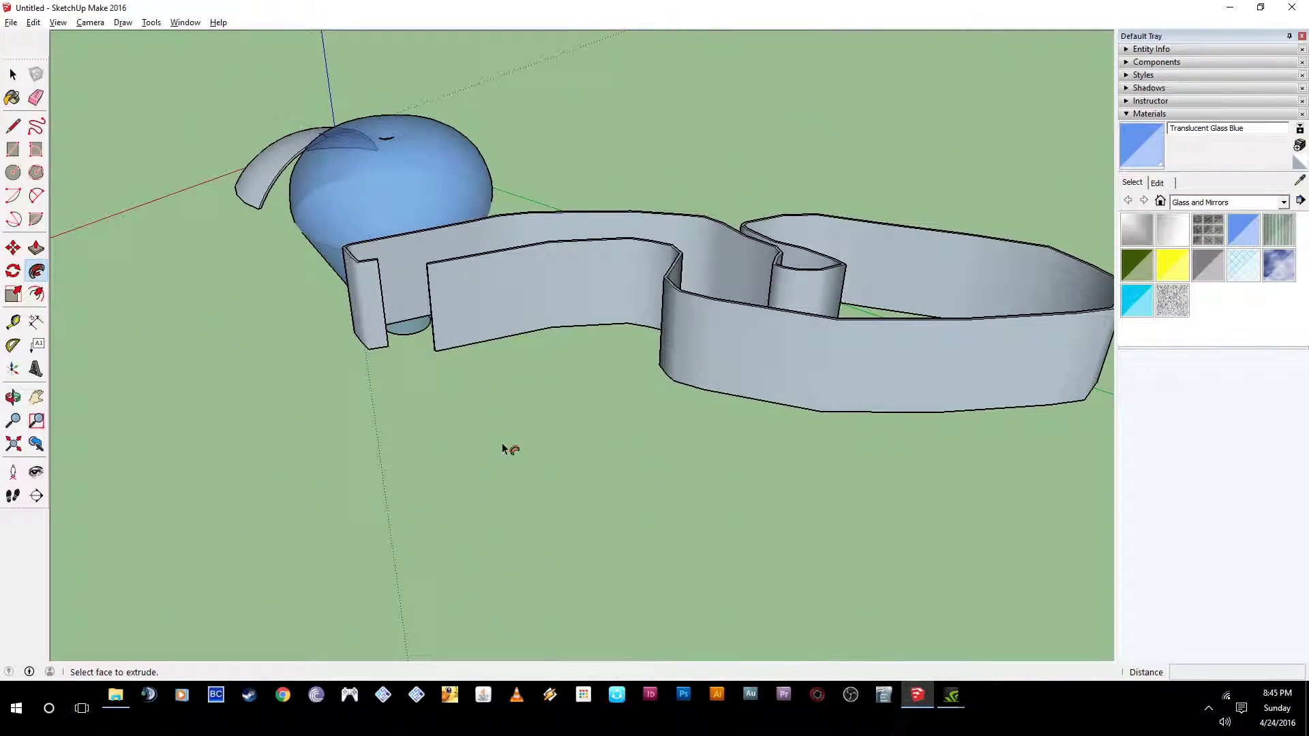
pyautogui.moveTo(503, 448); pyautogui.dragTo(268, 427, button='middle')
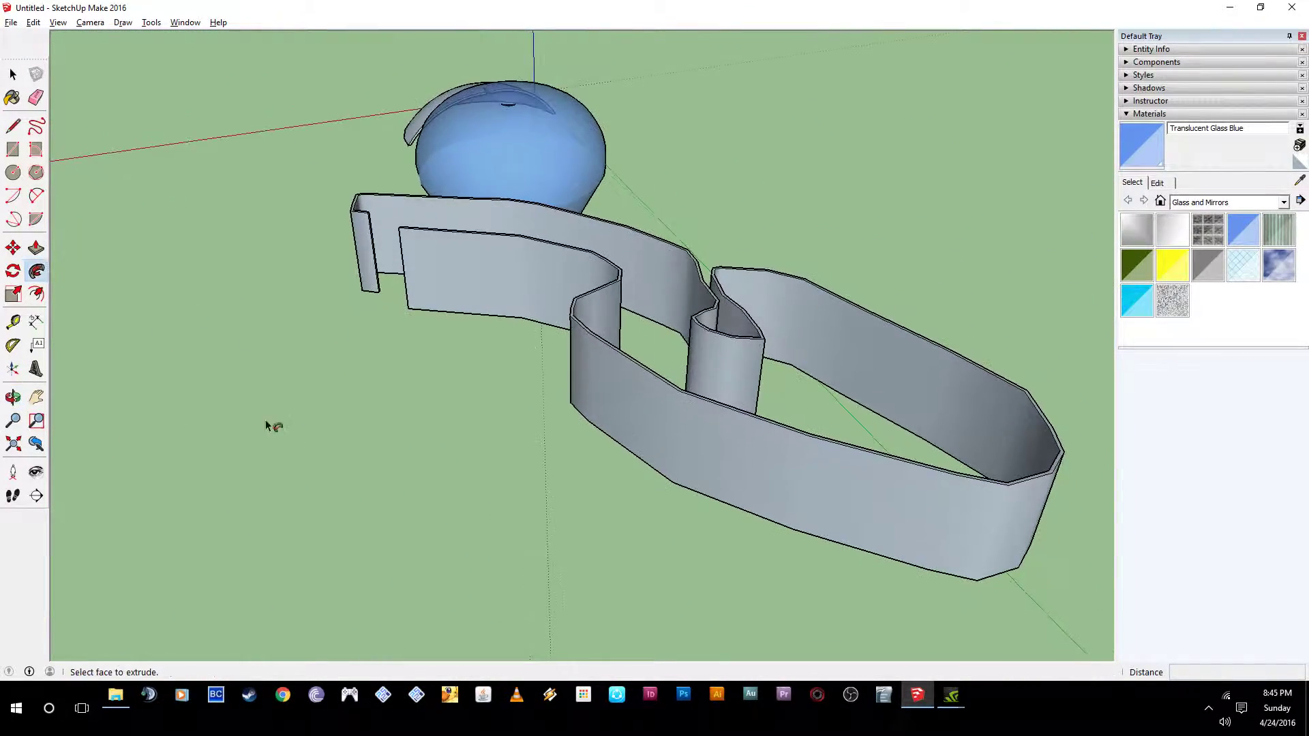
# - Sketch two roughly parallel freehand curves on the ground and orbit to inspect them
pyautogui.click(38, 128)
pyautogui.moveTo(326, 399); pyautogui.dragTo(510, 494)
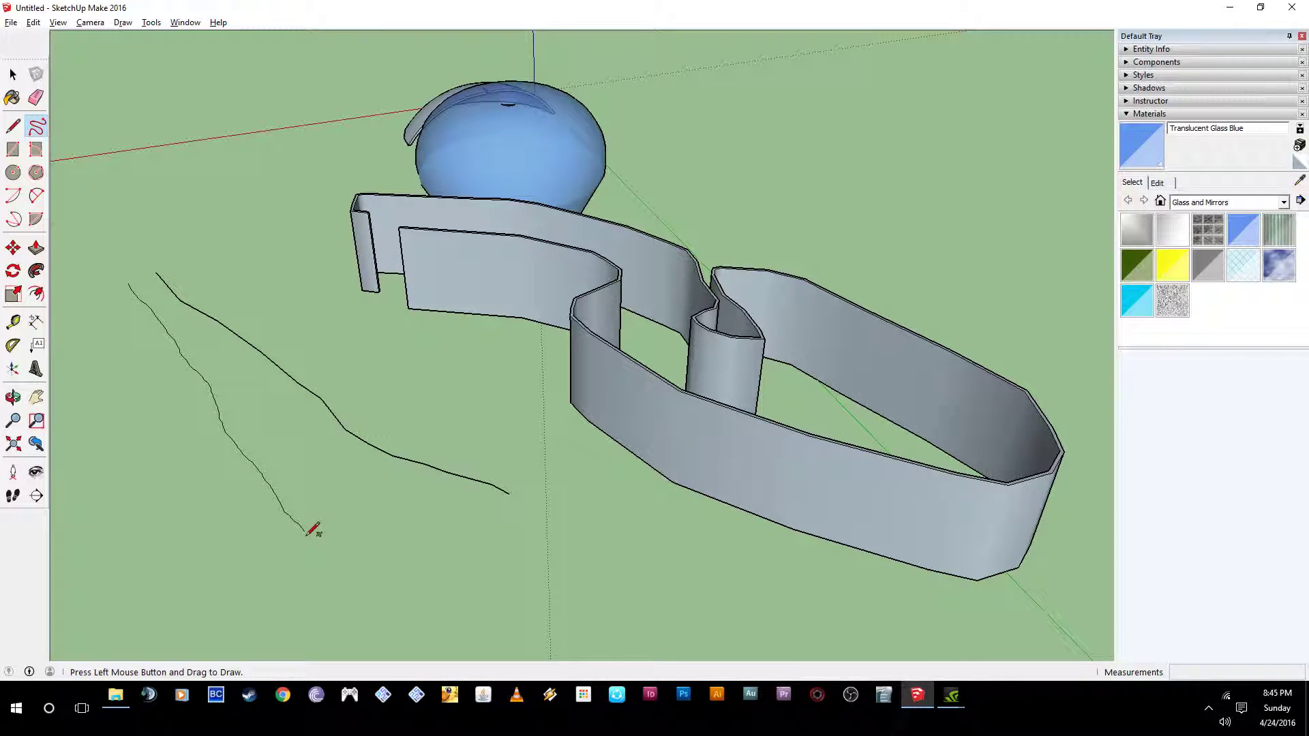
pyautogui.moveTo(356, 562); pyautogui.dragTo(410, 576)
pyautogui.moveTo(410, 576)
pyautogui.mouseDown(button='middle')
pyautogui.moveTo(526, 427)
pyautogui.moveTo(655, 415)
pyautogui.moveTo(476, 541)
pyautogui.moveTo(357, 350)
pyautogui.moveTo(211, 348)
pyautogui.mouseUp(button='middle')
pyautogui.scroll(5, 198, 195)
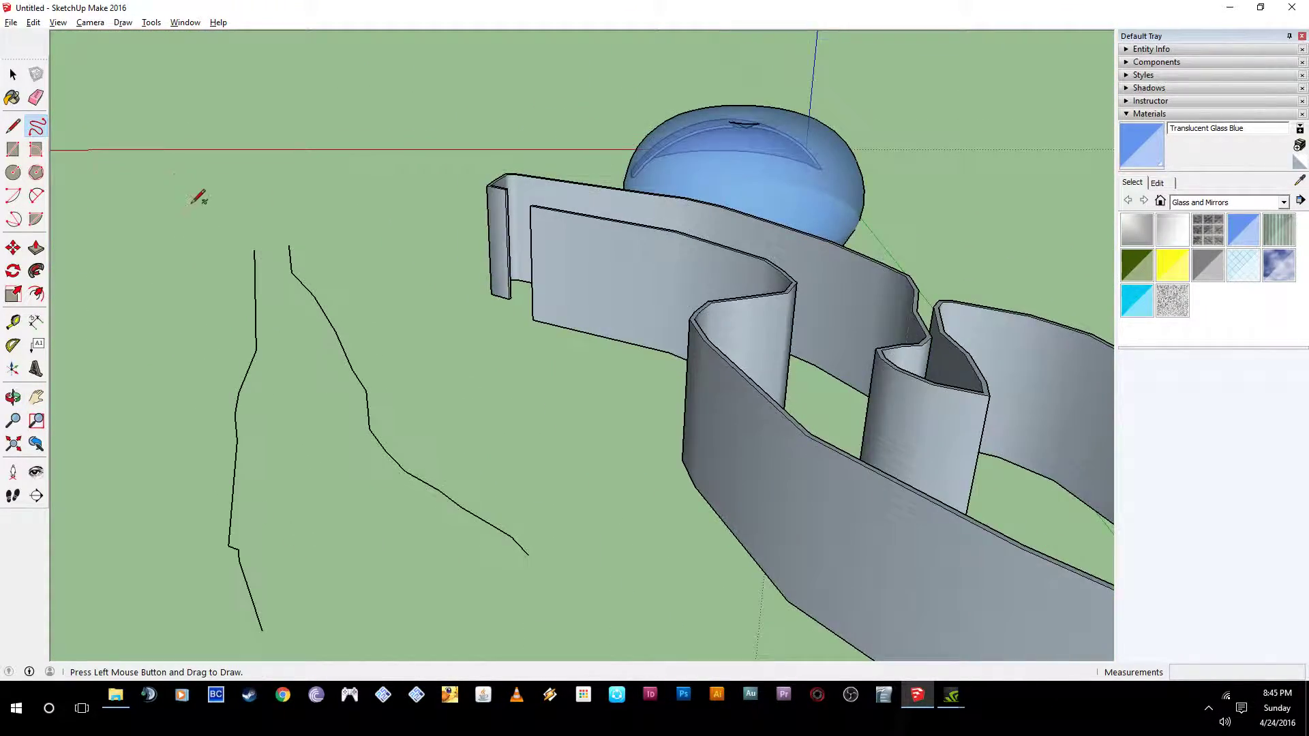
pyautogui.moveTo(305, 503)
pyautogui.mouseDown(button='middle')
pyautogui.moveTo(418, 502)
pyautogui.moveTo(424, 403)
pyautogui.moveTo(292, 353)
pyautogui.moveTo(266, 361)
pyautogui.moveTo(491, 362)
pyautogui.moveTo(559, 383)
pyautogui.mouseUp(button='middle')
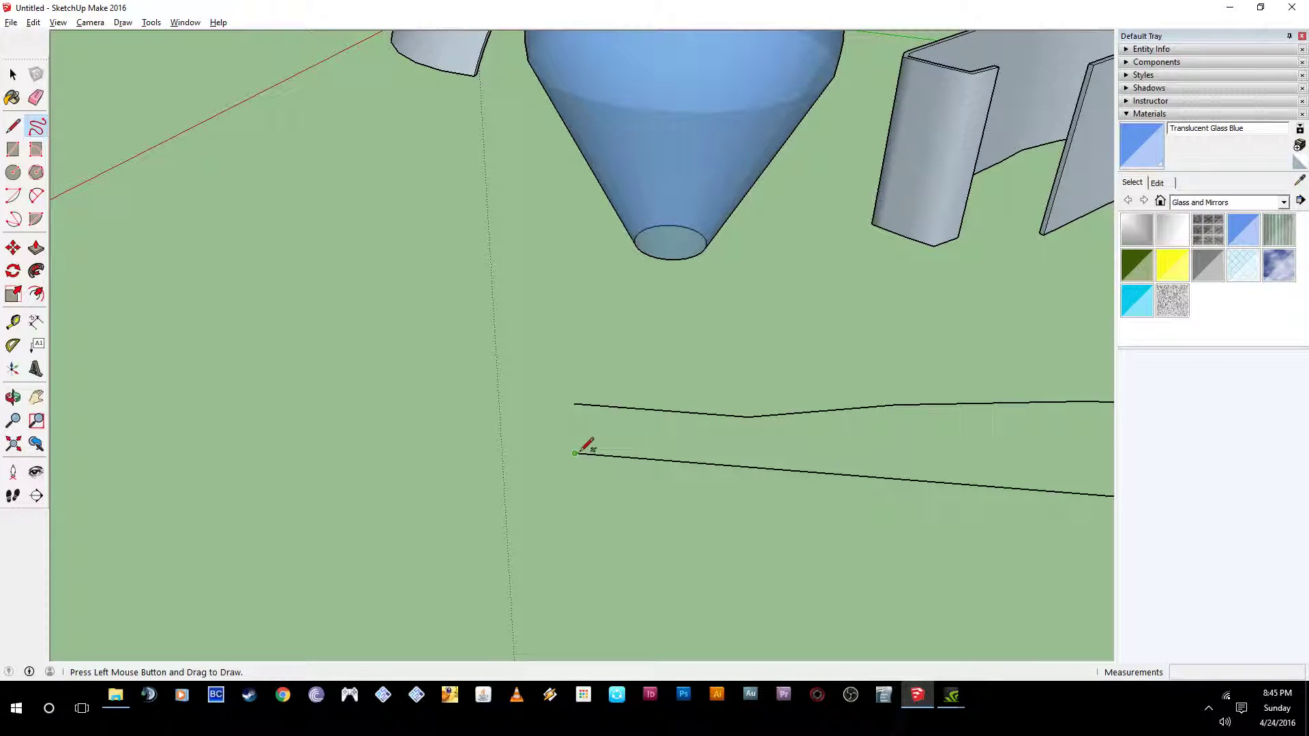
# - Join both ends of the two curves with straight lines to close a tapered strip face
pyautogui.click(13, 126)
pyautogui.click(575, 404)
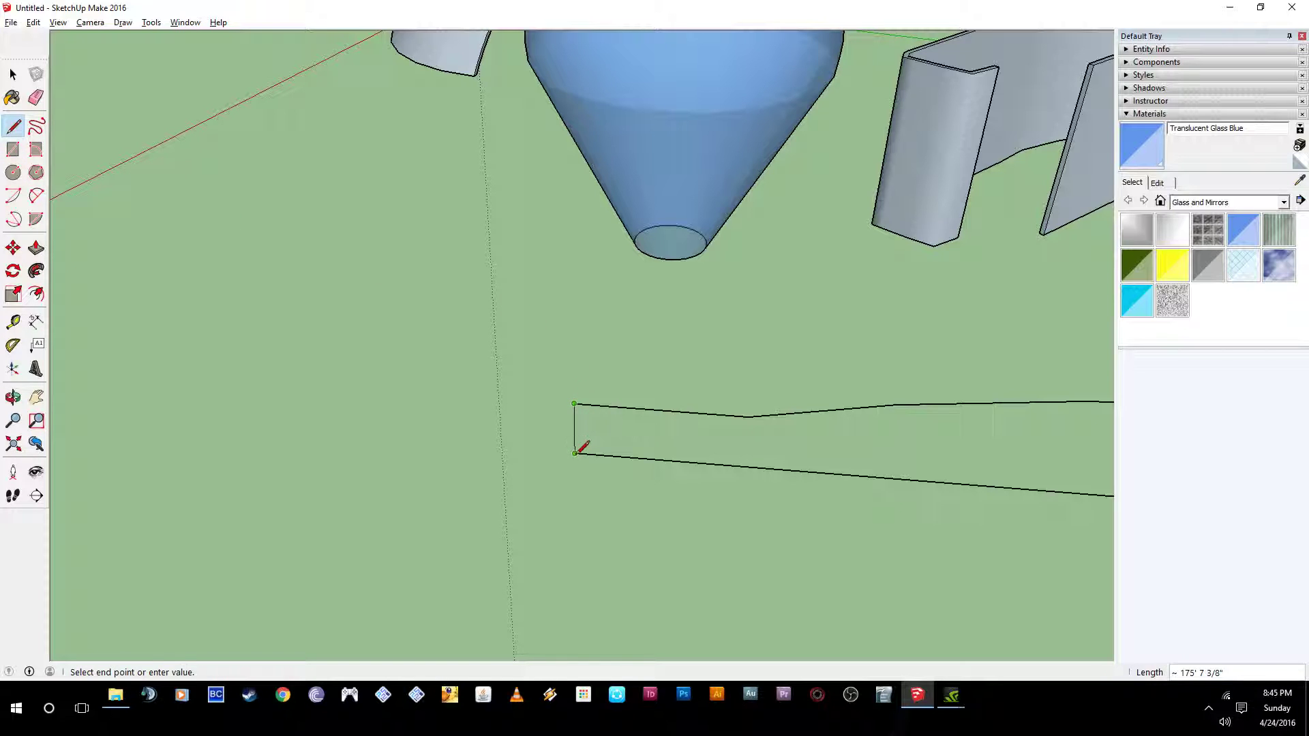
pyautogui.click(576, 453)
pyautogui.moveTo(577, 452)
pyautogui.mouseDown(button='middle')
pyautogui.moveTo(701, 477)
pyautogui.moveTo(541, 444)
pyautogui.moveTo(441, 354)
pyautogui.moveTo(289, 384)
pyautogui.moveTo(342, 458)
pyautogui.moveTo(411, 391)
pyautogui.moveTo(676, 470)
pyautogui.moveTo(584, 418)
pyautogui.mouseUp(button='middle')
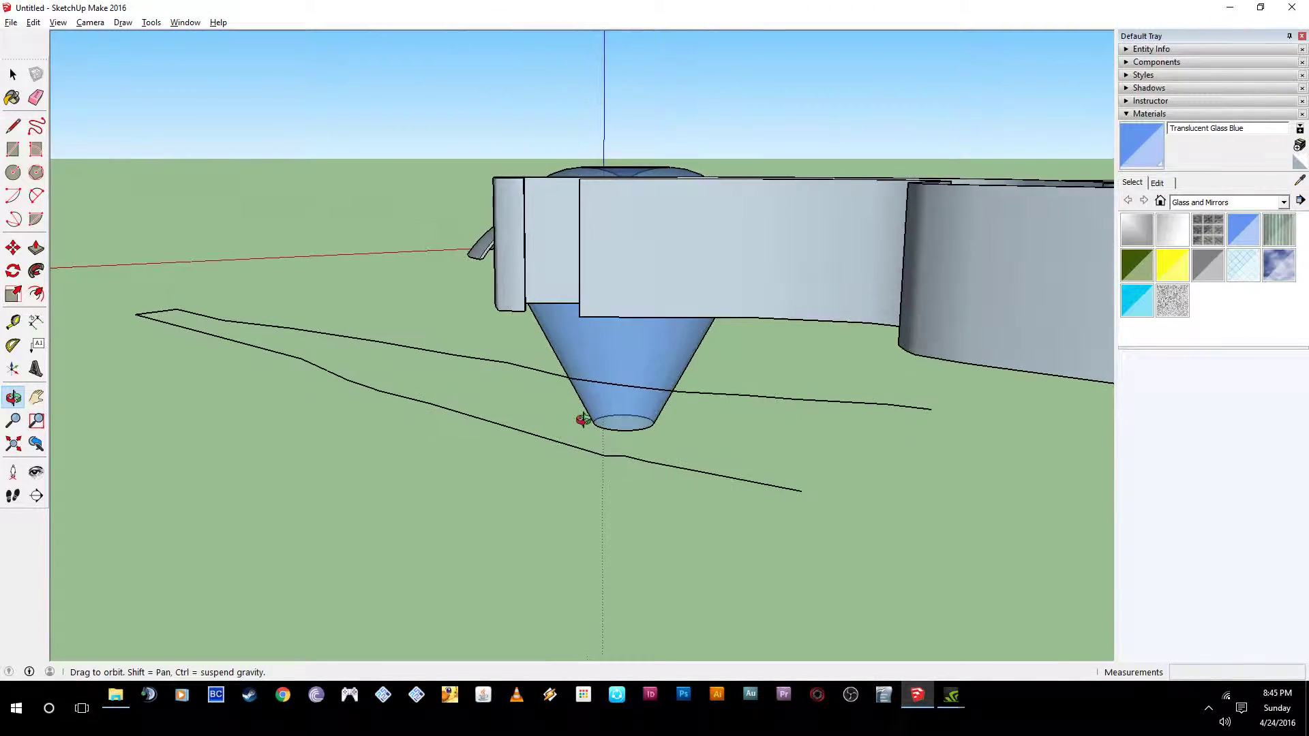
pyautogui.click(801, 491)
pyautogui.scroll(3, 931, 409)
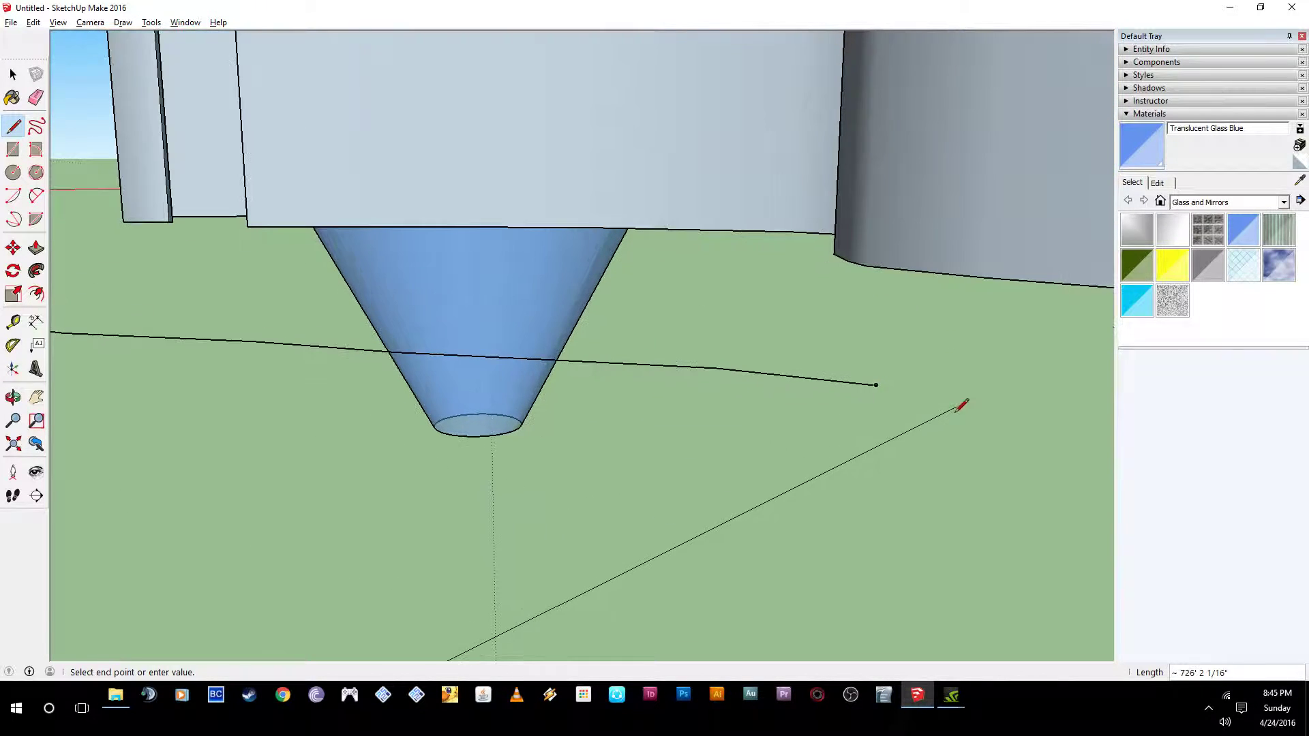
pyautogui.click(876, 374)
pyautogui.moveTo(689, 419); pyautogui.dragTo(645, 443, button='middle')
pyautogui.scroll(-2, 795, 385)
# - Draw an upright line closing a triangle at the strip's narrow end
pyautogui.press('l')
pyautogui.scroll(2, 396, 482)
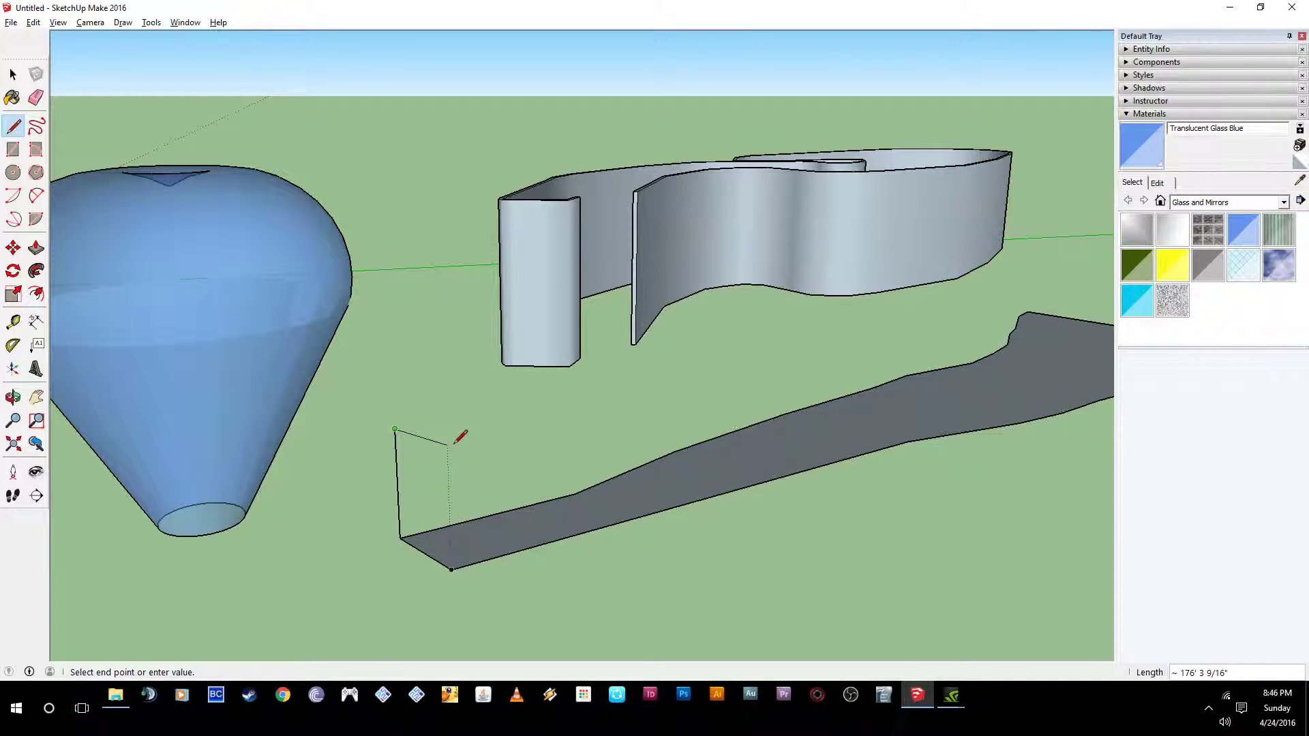
pyautogui.click(450, 551)
pyautogui.moveTo(450, 551); pyautogui.dragTo(959, 453, button='middle')
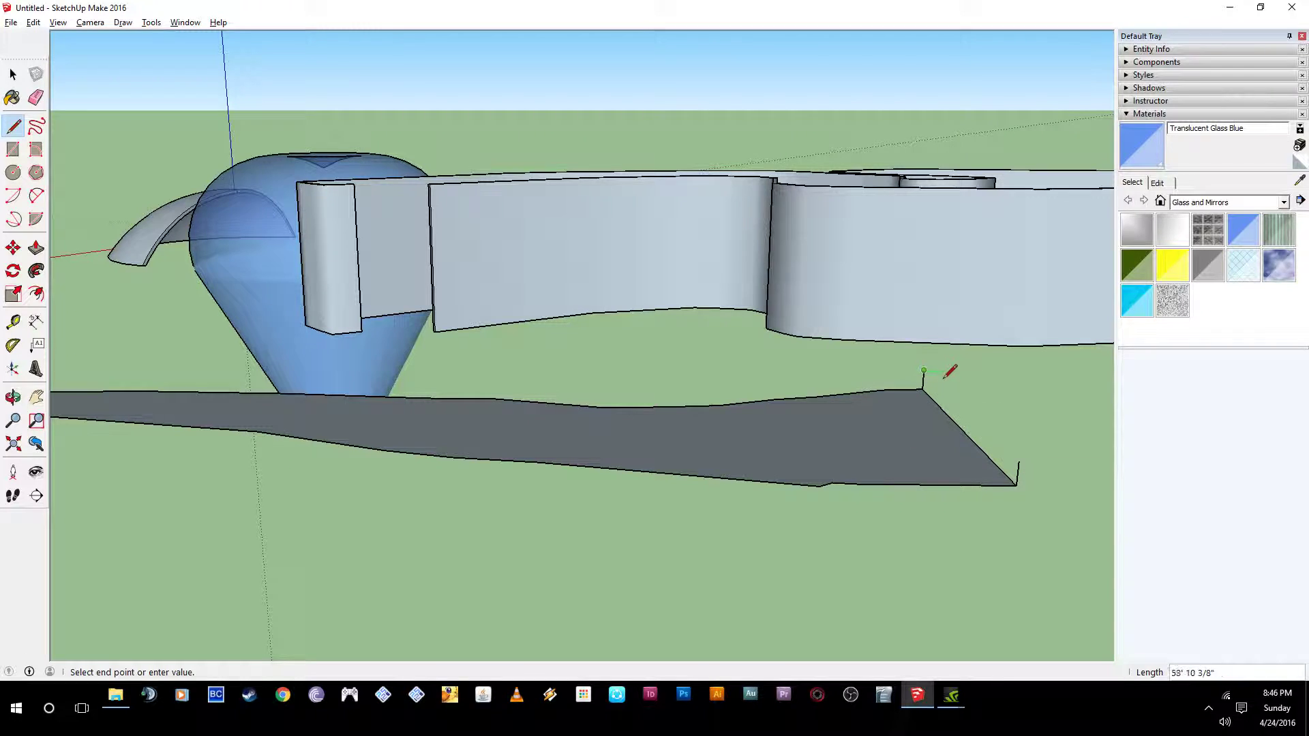
# - Close the upright triangle at the strip's wide end and draw a first arc between the end walls
pyautogui.click(1019, 461)
pyautogui.moveTo(1023, 459)
pyautogui.mouseDown(button='middle')
pyautogui.moveTo(613, 465)
pyautogui.moveTo(669, 459)
pyautogui.moveTo(685, 440)
pyautogui.moveTo(645, 443)
pyautogui.moveTo(620, 482)
pyautogui.moveTo(477, 575)
pyautogui.moveTo(641, 515)
pyautogui.mouseUp(button='middle')
pyautogui.click(36, 196)
pyautogui.click(298, 415)
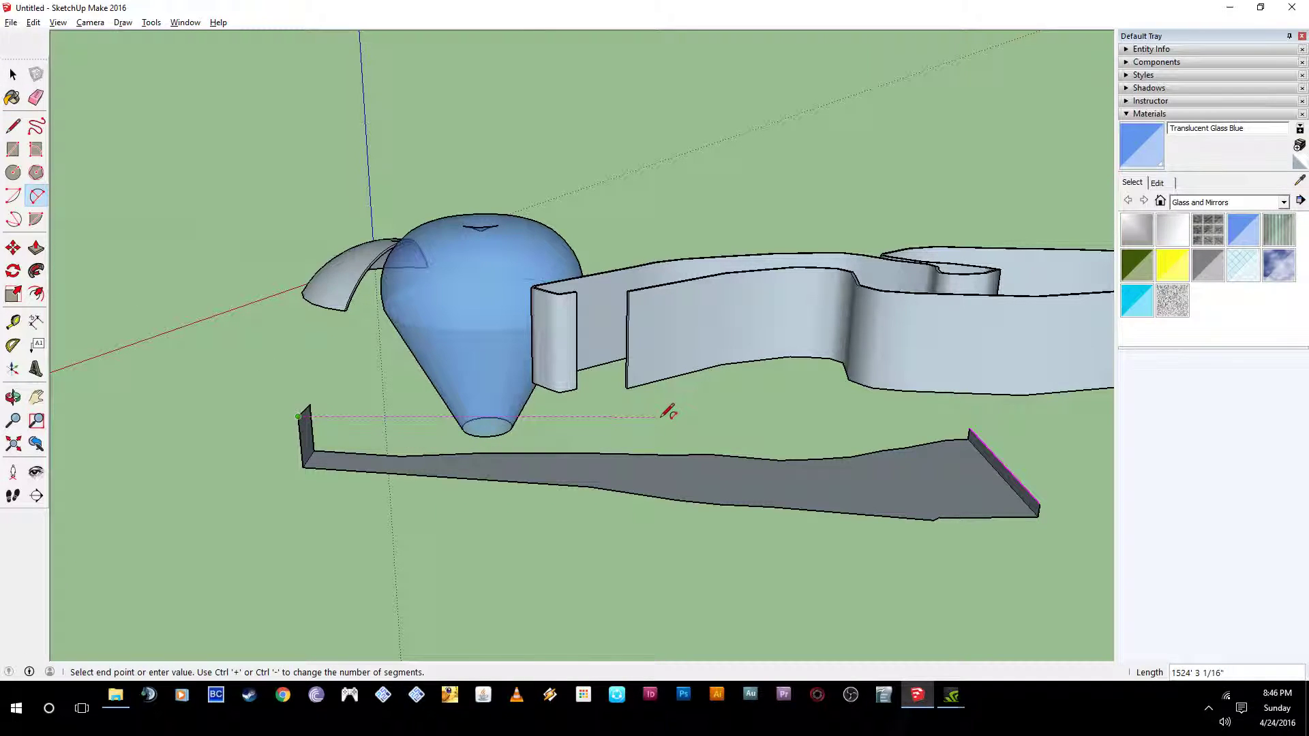
pyautogui.click(1040, 502)
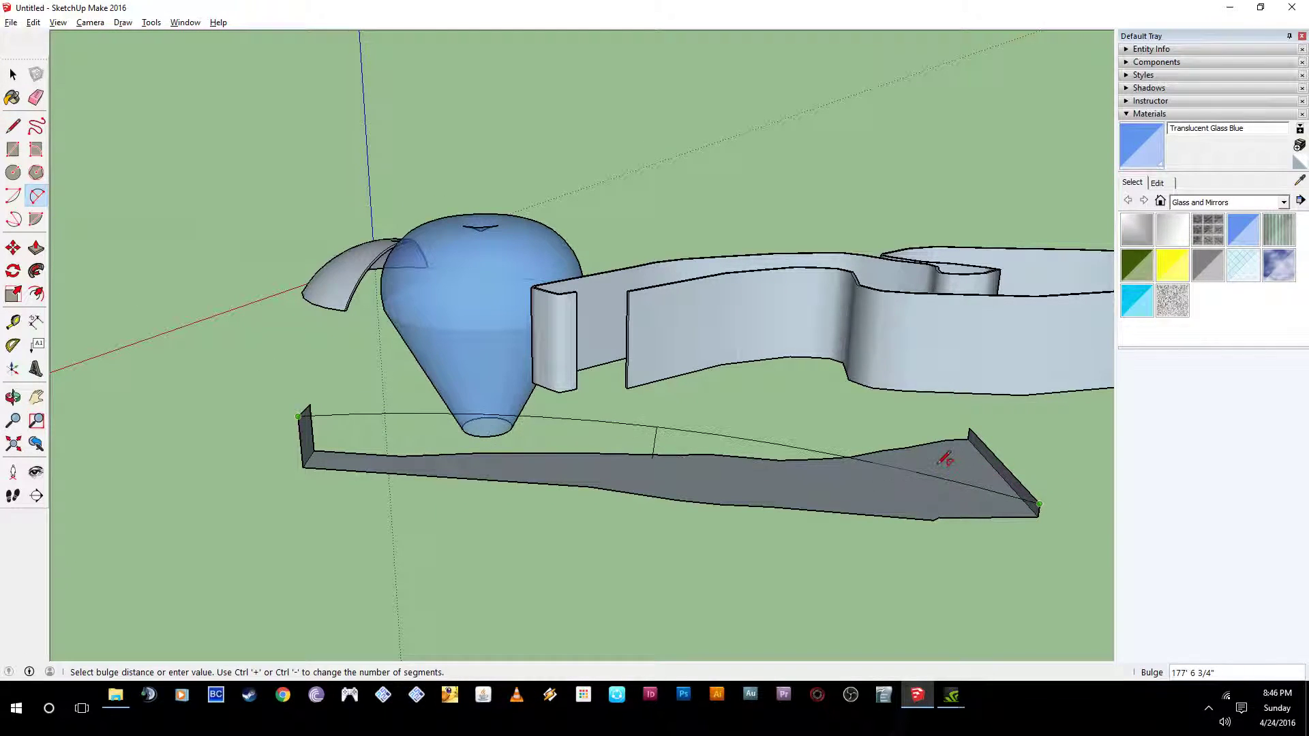
pyautogui.click(1056, 461)
# - Draw a second arc between the end-wall corners on the strip's other side
pyautogui.moveTo(1052, 438); pyautogui.dragTo(751, 427, button='middle')
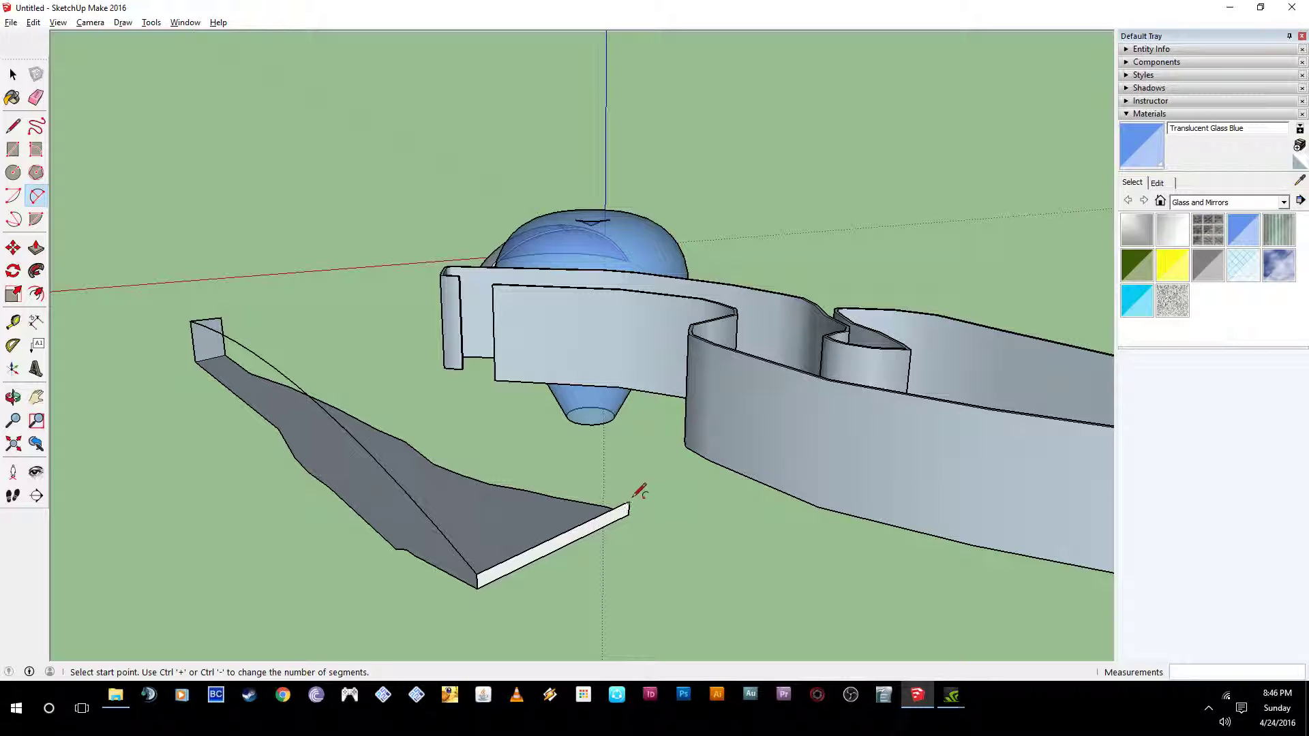
pyautogui.click(629, 503)
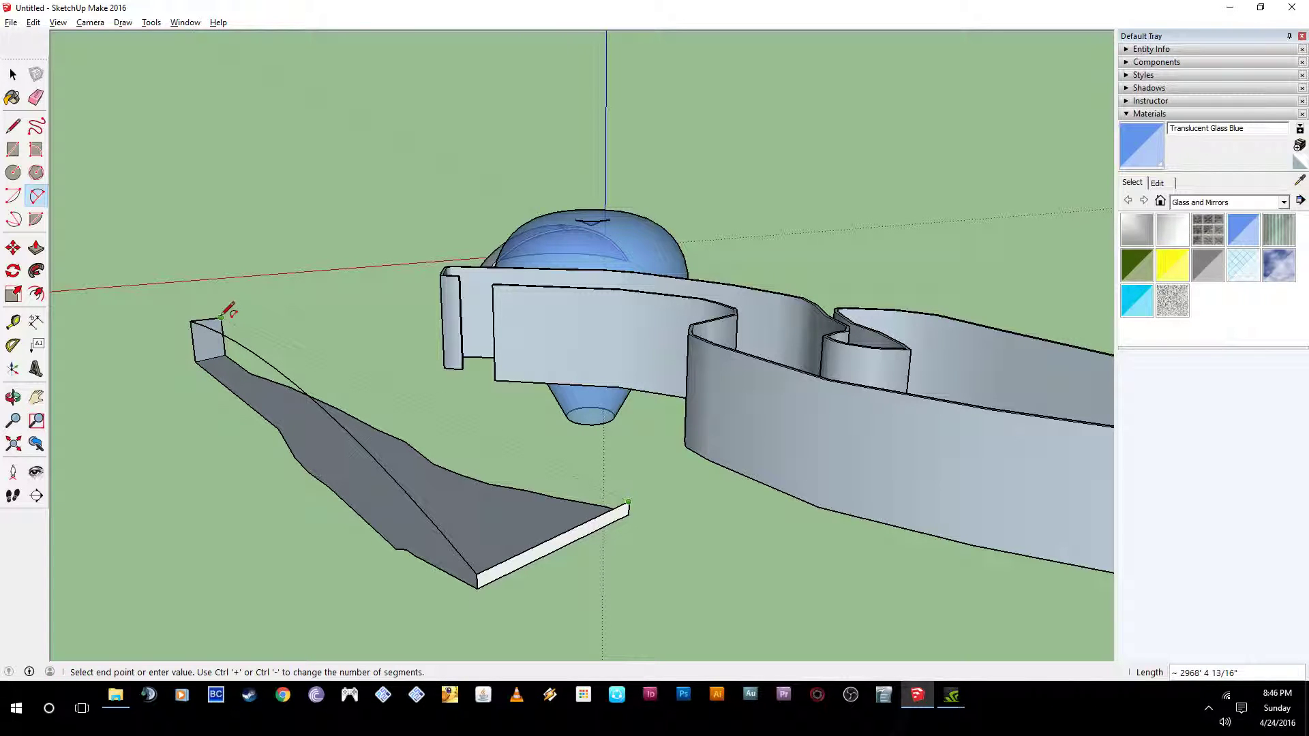
pyautogui.click(221, 317)
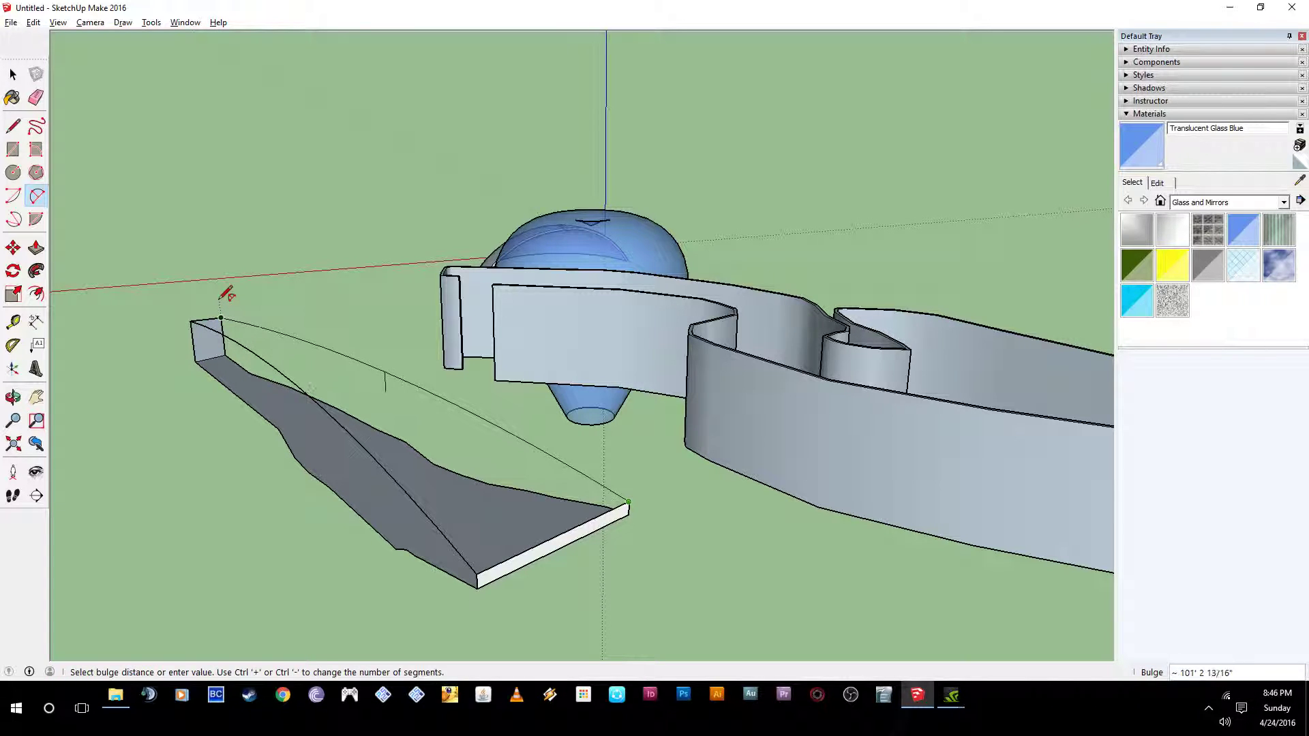
pyautogui.click(639, 447)
pyautogui.moveTo(640, 447); pyautogui.dragTo(669, 403, button='middle')
# - Draw a vertical edge that closes a new face on the end wall
pyautogui.press('l')
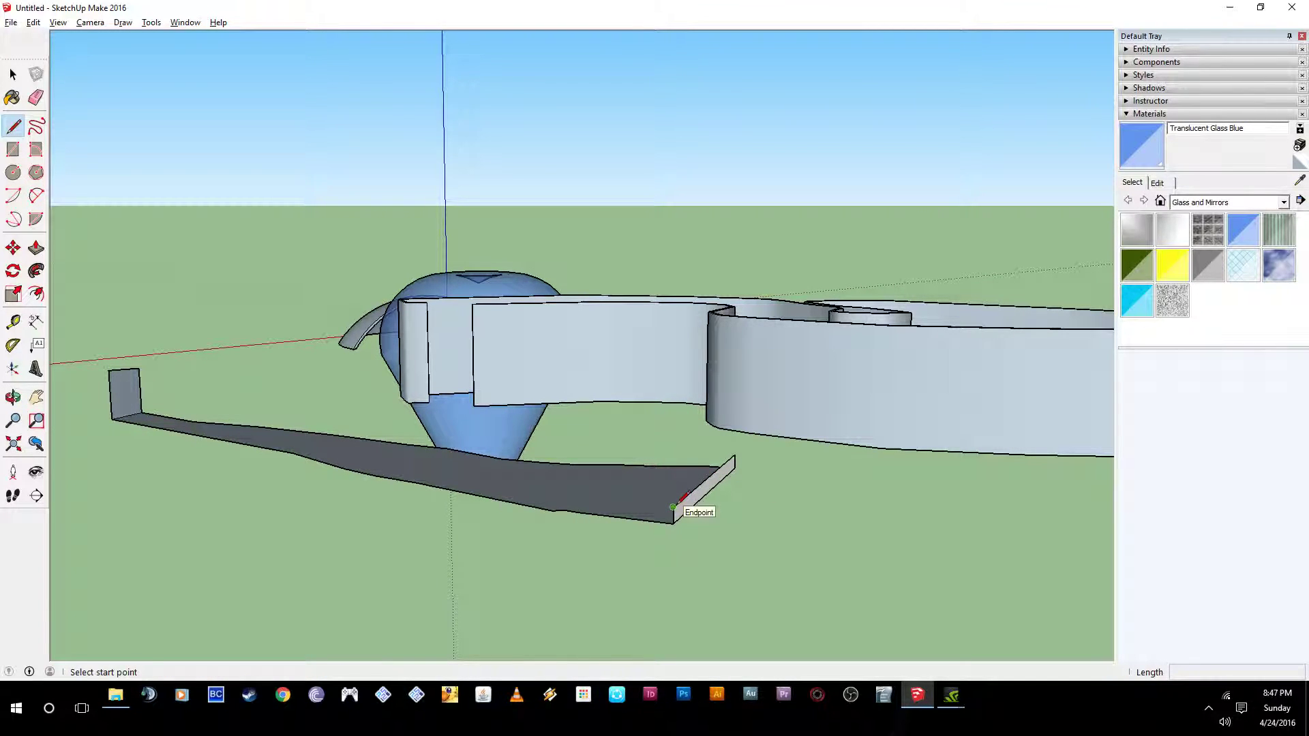
pyautogui.click(679, 503)
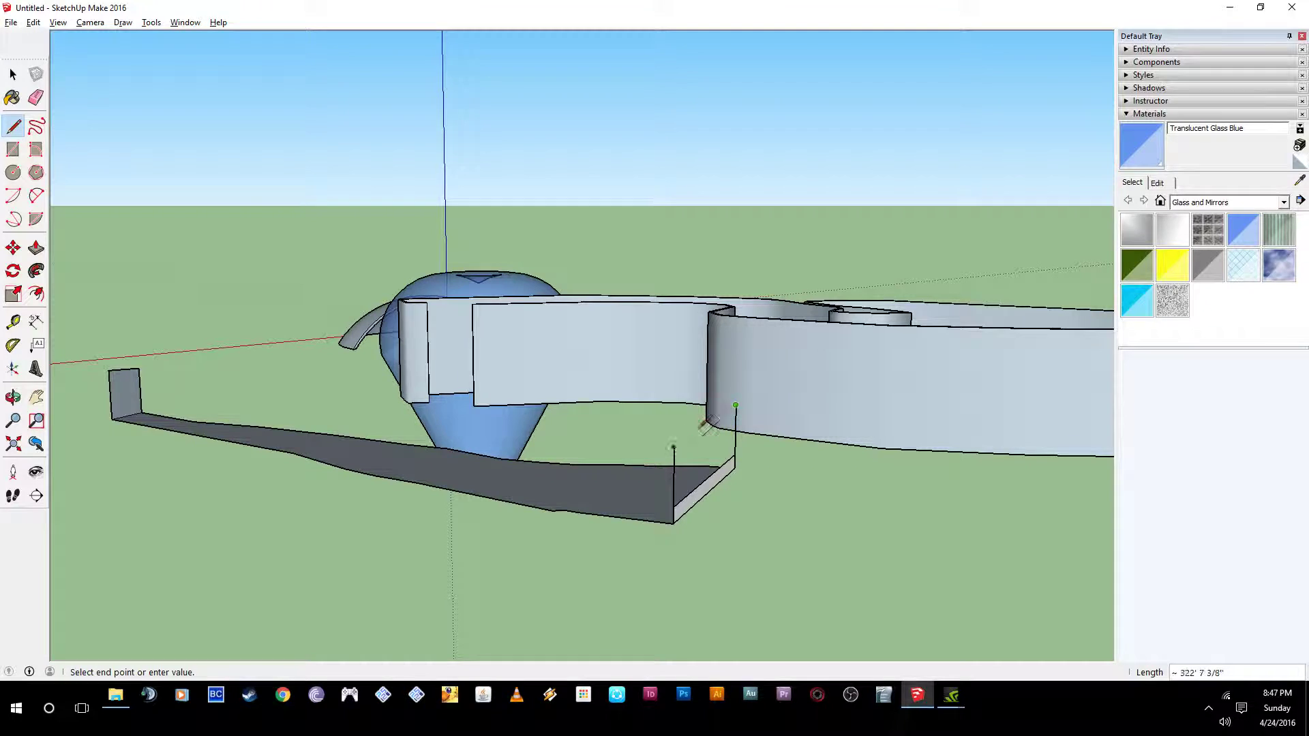
pyautogui.click(735, 405)
pyautogui.moveTo(589, 475); pyautogui.dragTo(760, 466, button='middle')
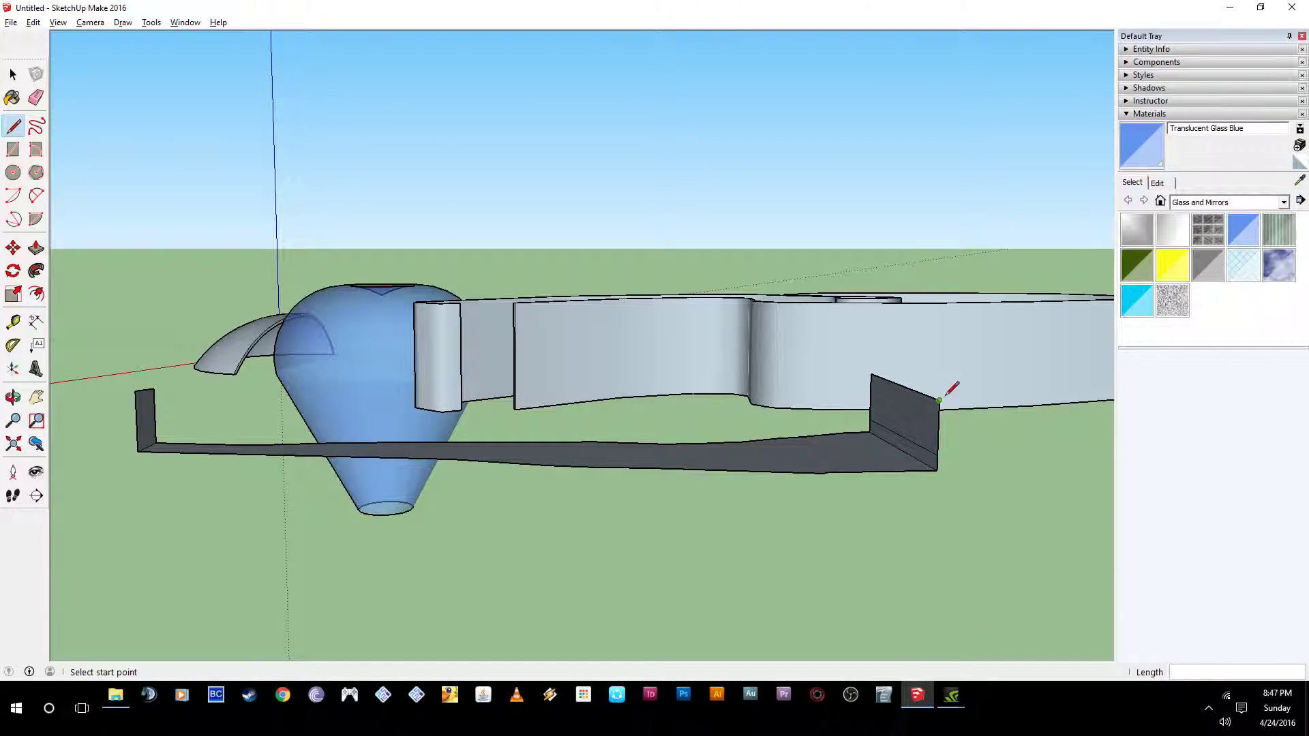
# - Draw two more arcs spanning between the corners of the two end walls
pyautogui.click(36, 196)
pyautogui.click(135, 390)
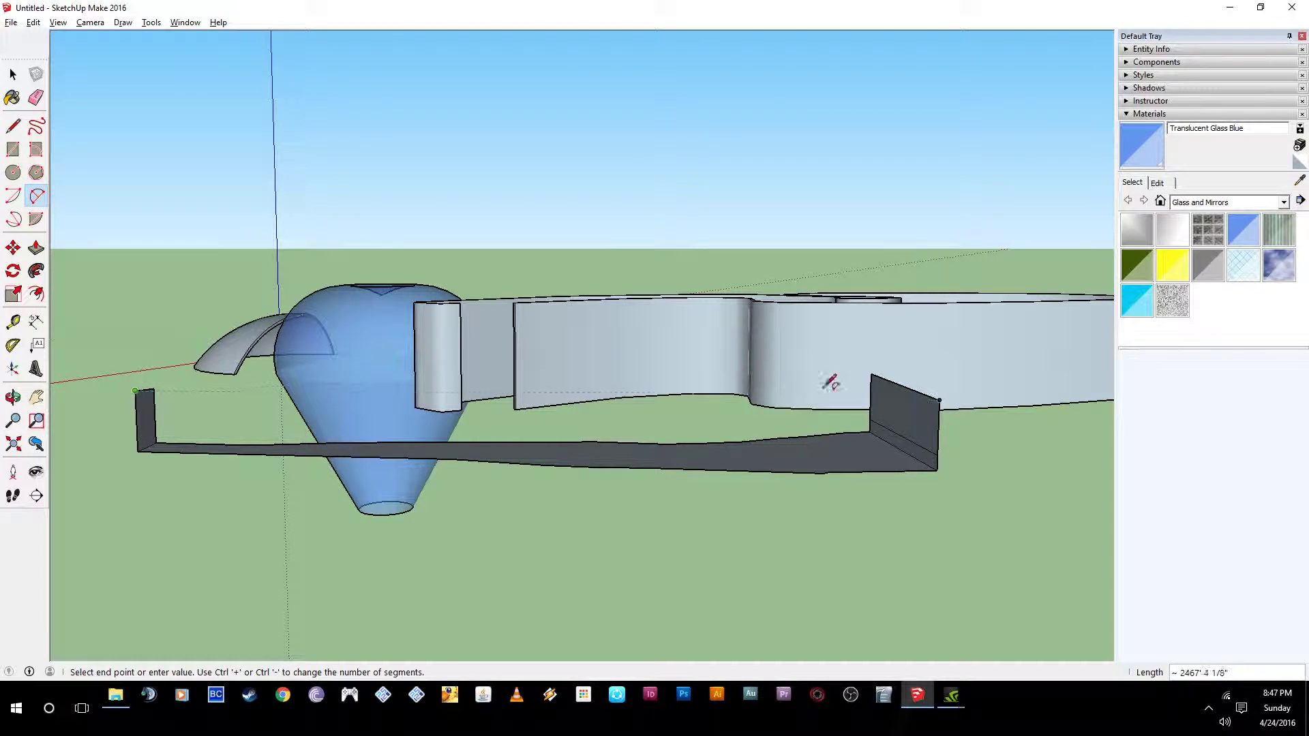
pyautogui.click(938, 454)
pyautogui.click(941, 399)
pyautogui.moveTo(245, 374); pyautogui.dragTo(176, 459, button='middle')
pyautogui.click(165, 469)
pyautogui.click(870, 474)
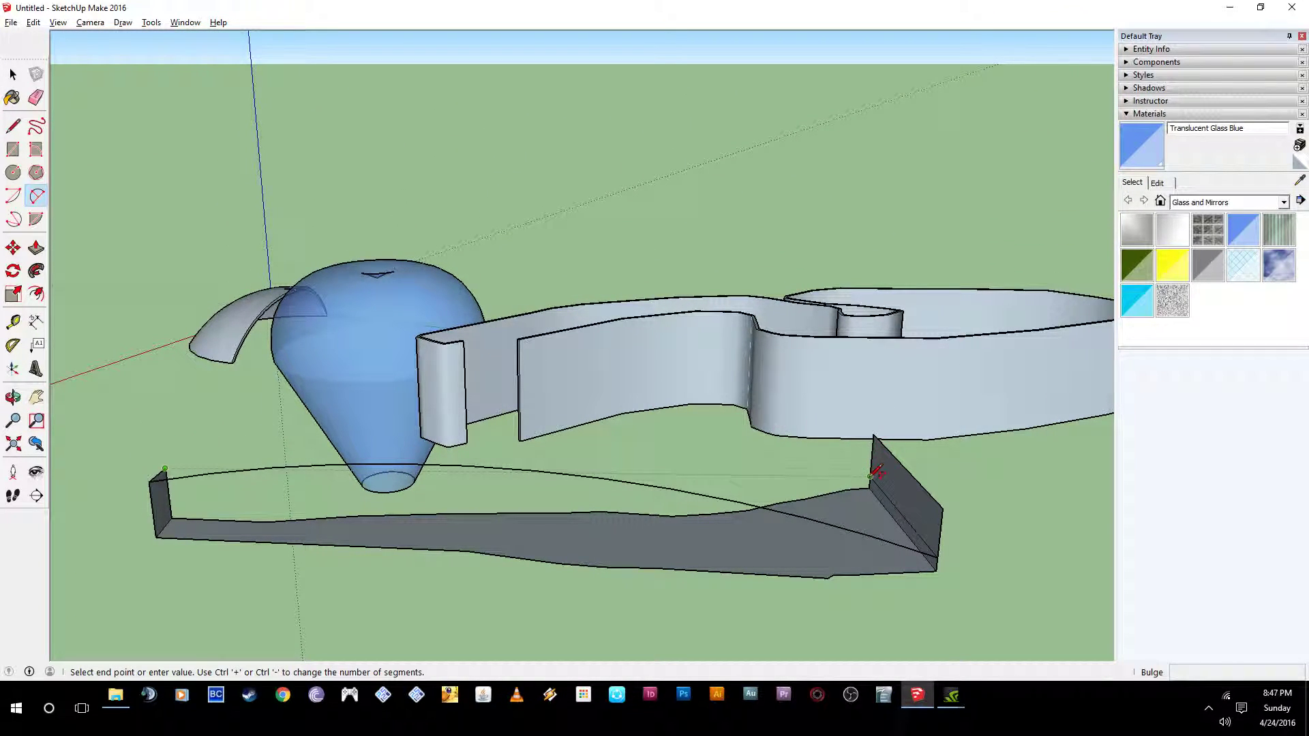
pyautogui.click(880, 437)
# - Select the end wall's vertical edge and orbit low around the model to inspect the arcs
pyautogui.press('o')
pyautogui.moveTo(915, 492); pyautogui.dragTo(469, 394)
pyautogui.press('a')
pyautogui.press('space')
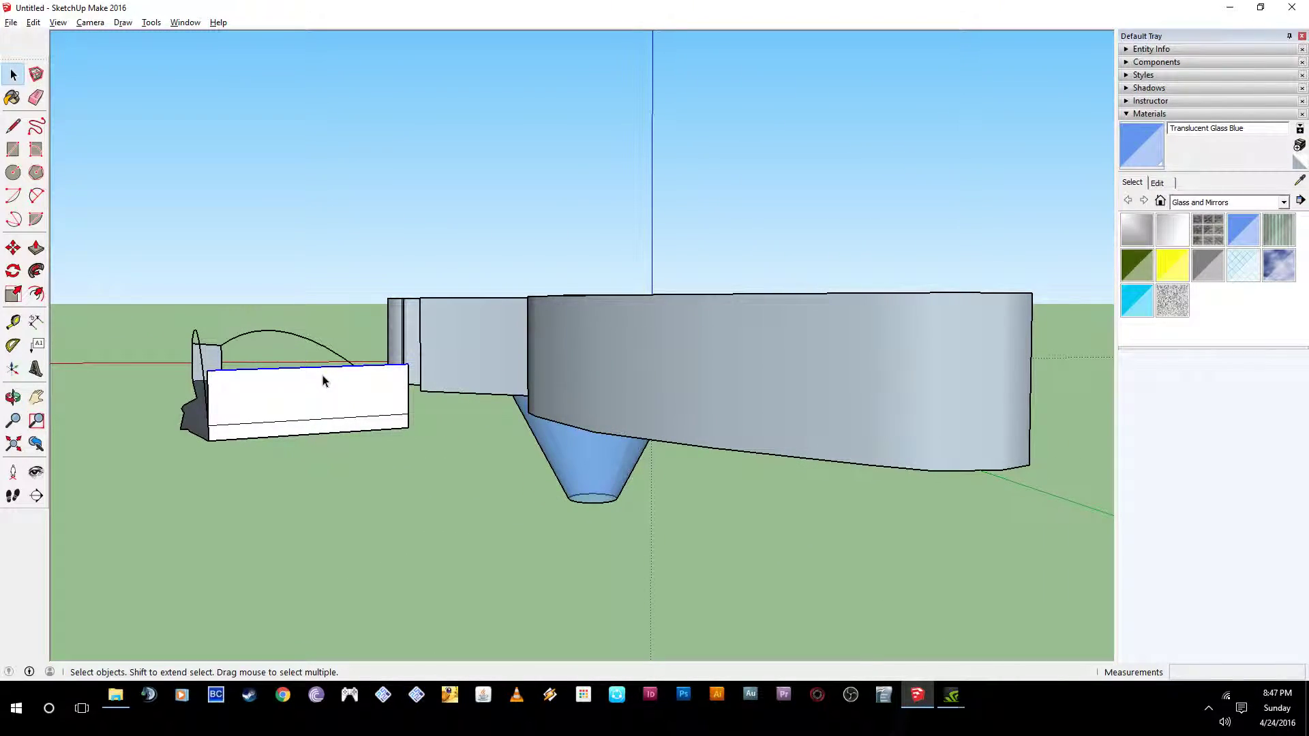
pyautogui.moveTo(292, 386); pyautogui.dragTo(667, 412, button='middle')
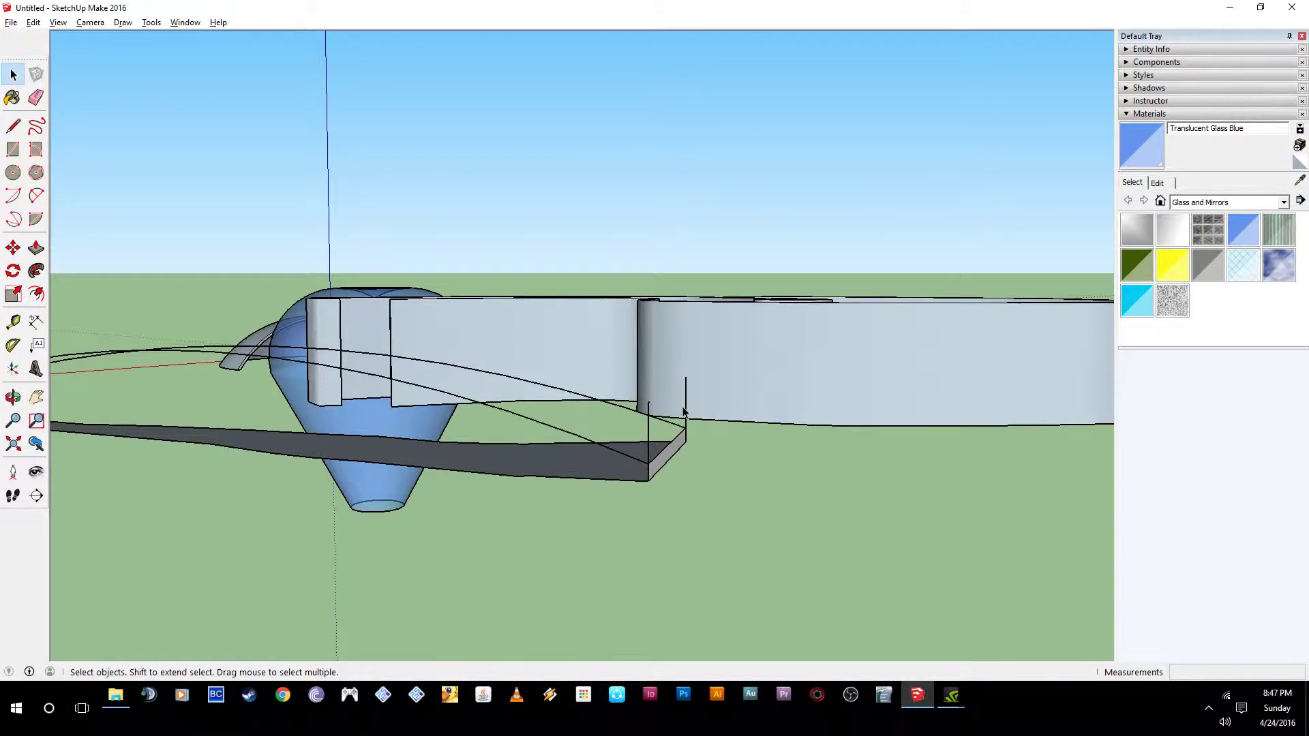
pyautogui.click(686, 420)
pyautogui.scroll(-3, 776, 477)
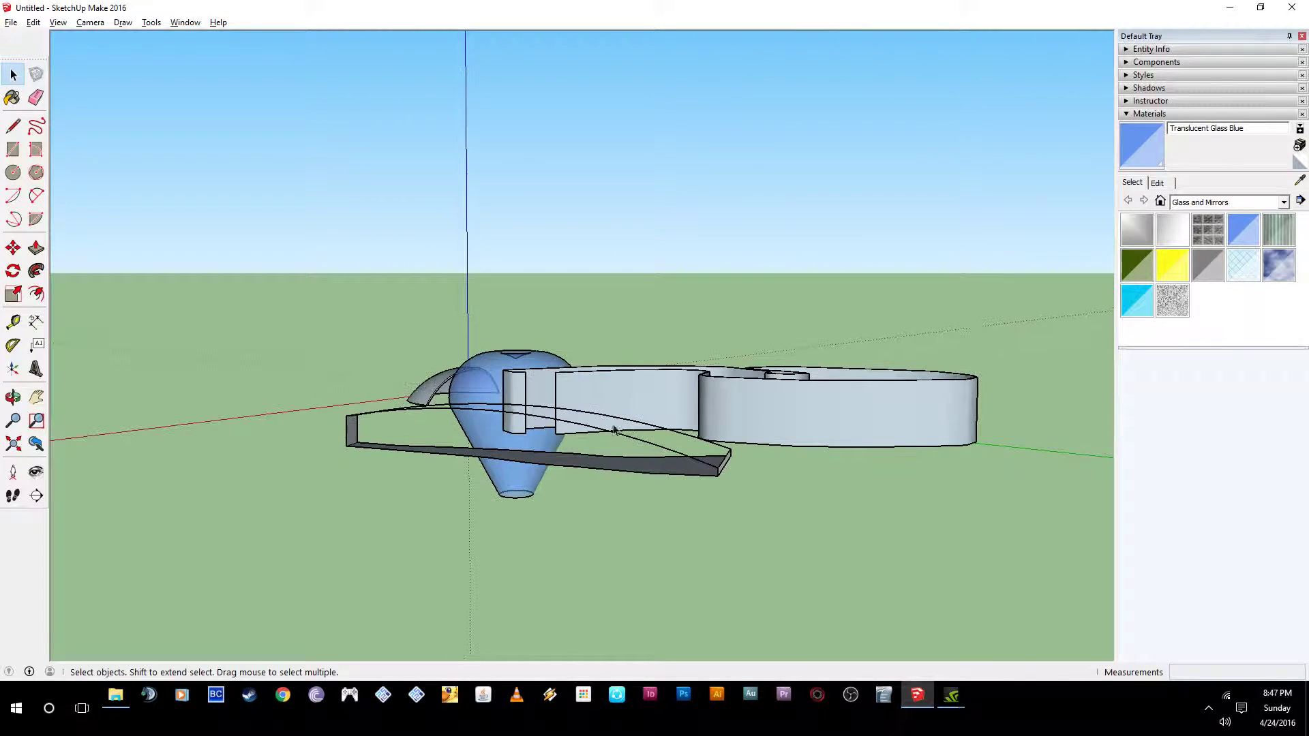
pyautogui.moveTo(776, 478); pyautogui.dragTo(316, 370, button='middle')
pyautogui.scroll(1, 395, 517)
pyautogui.scroll(2, 374, 439)
# - Draw a line from the end wall's left edge across, just below its top
pyautogui.press('l')
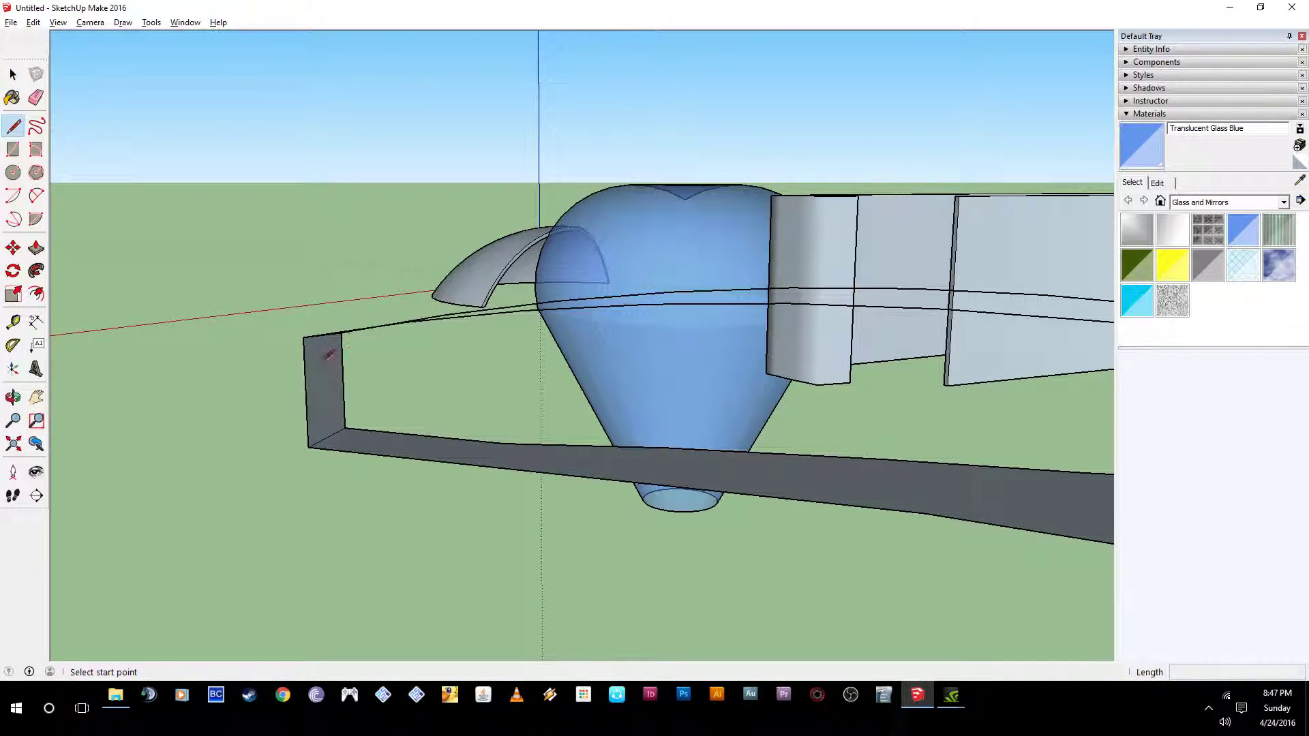
pyautogui.click(304, 358)
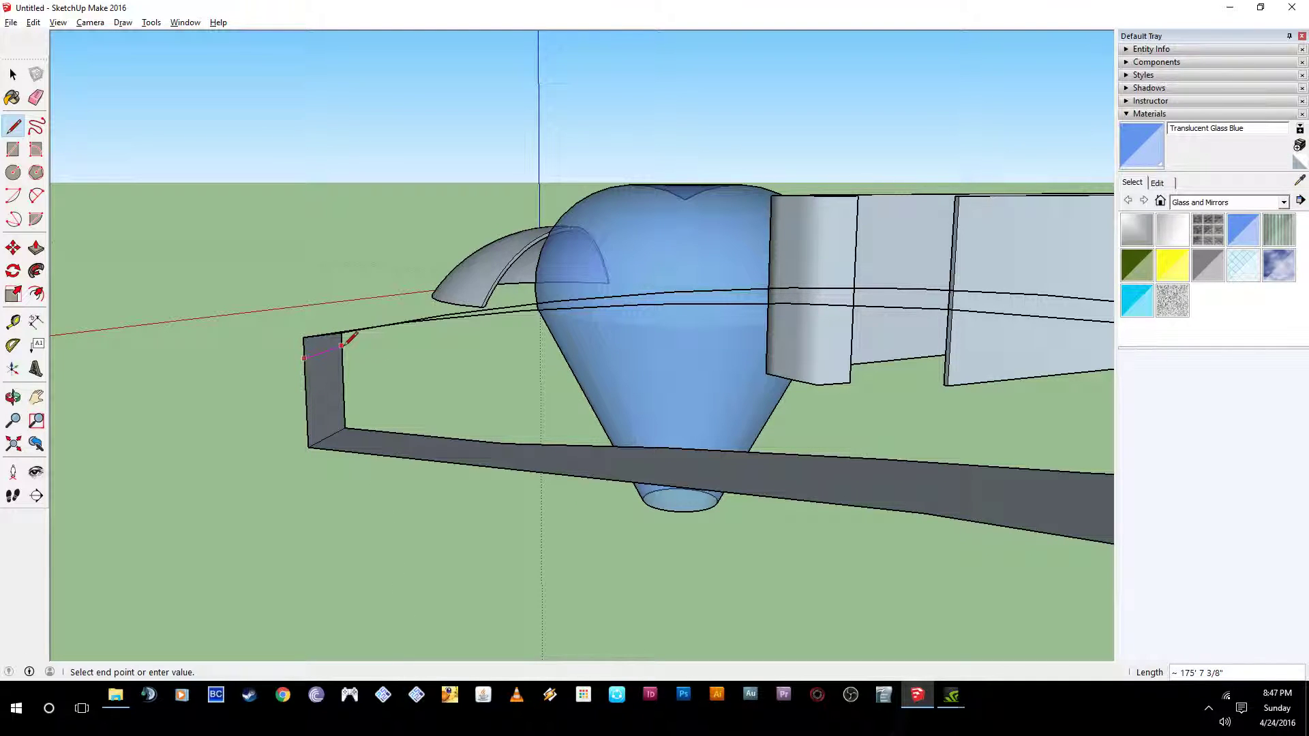
pyautogui.scroll(4, 350, 339)
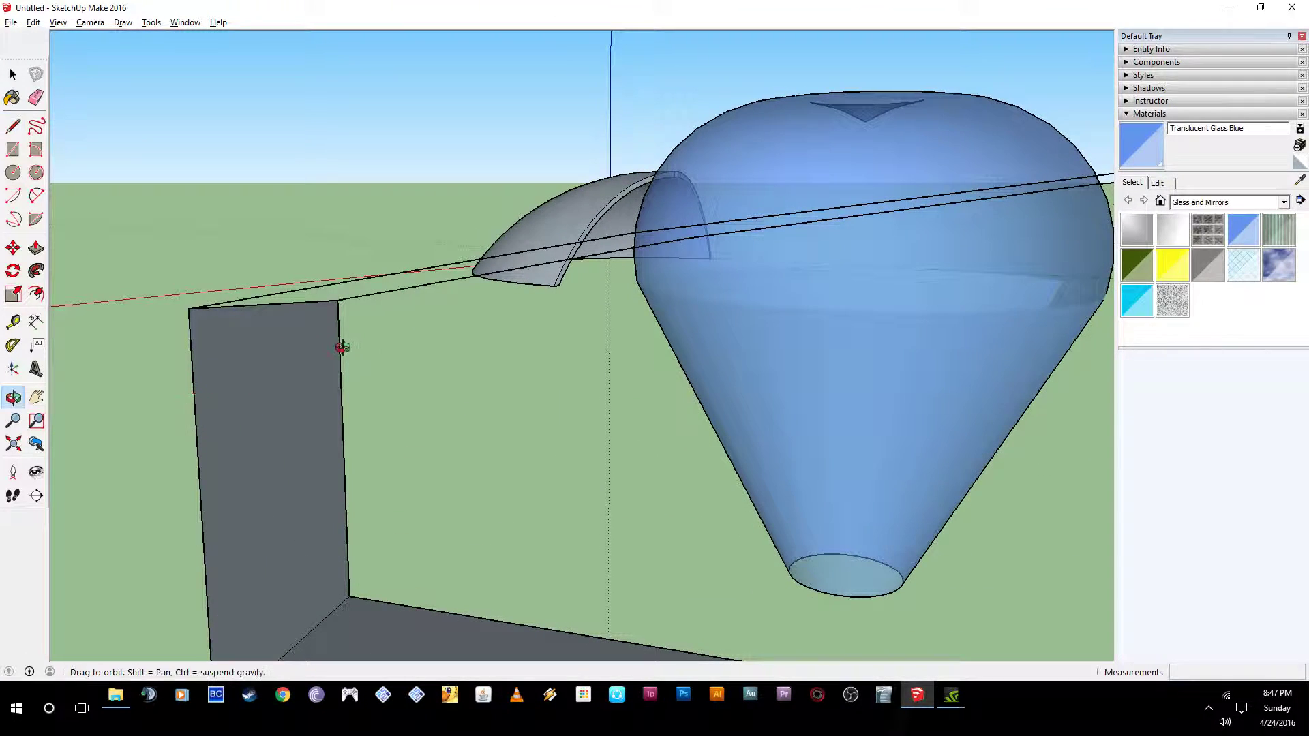
pyautogui.moveTo(343, 347); pyautogui.dragTo(379, 300, button='middle')
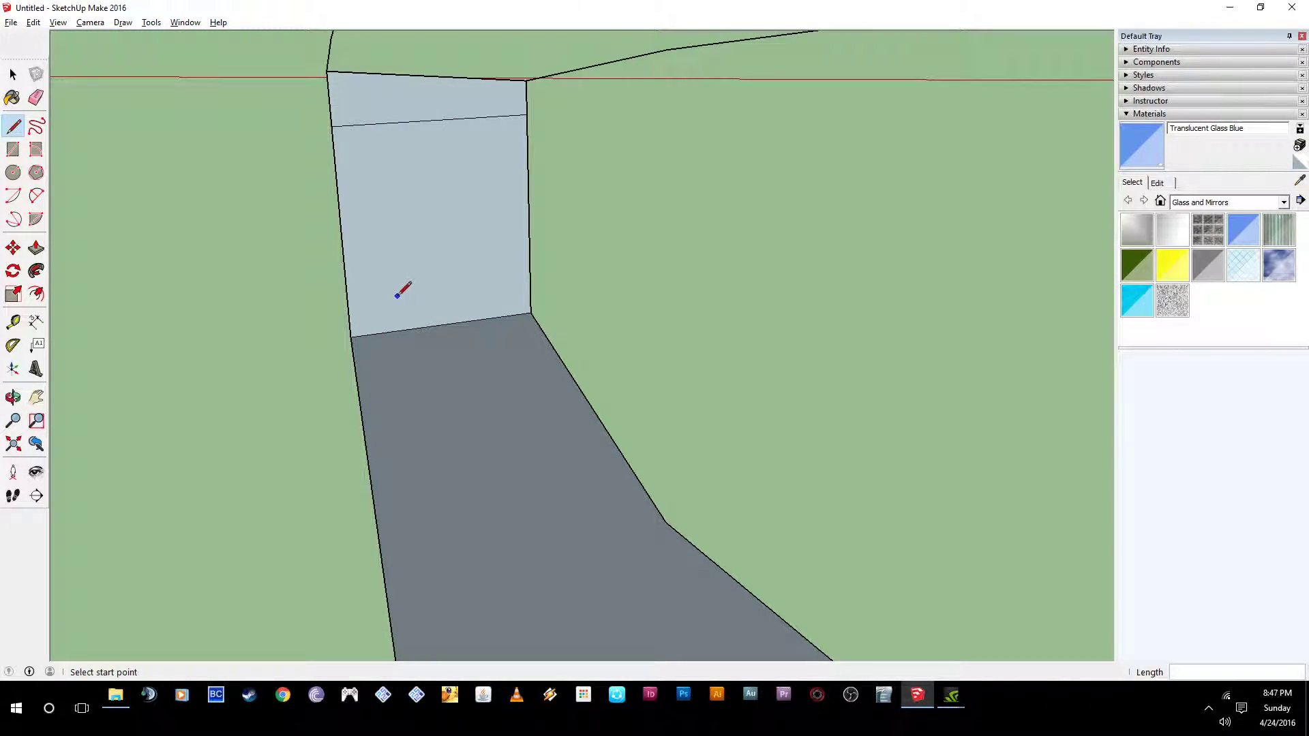
pyautogui.moveTo(399, 247); pyautogui.dragTo(380, 279, button='middle')
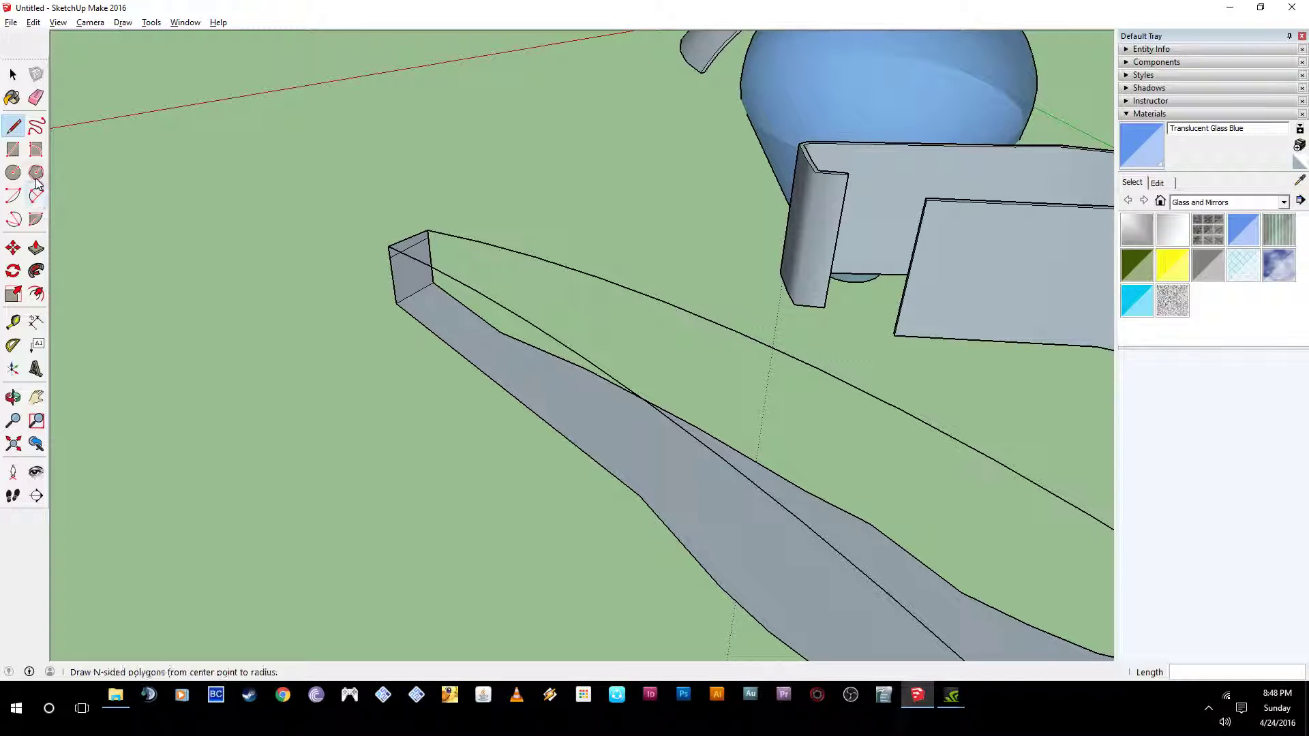
pyautogui.click(36, 270)
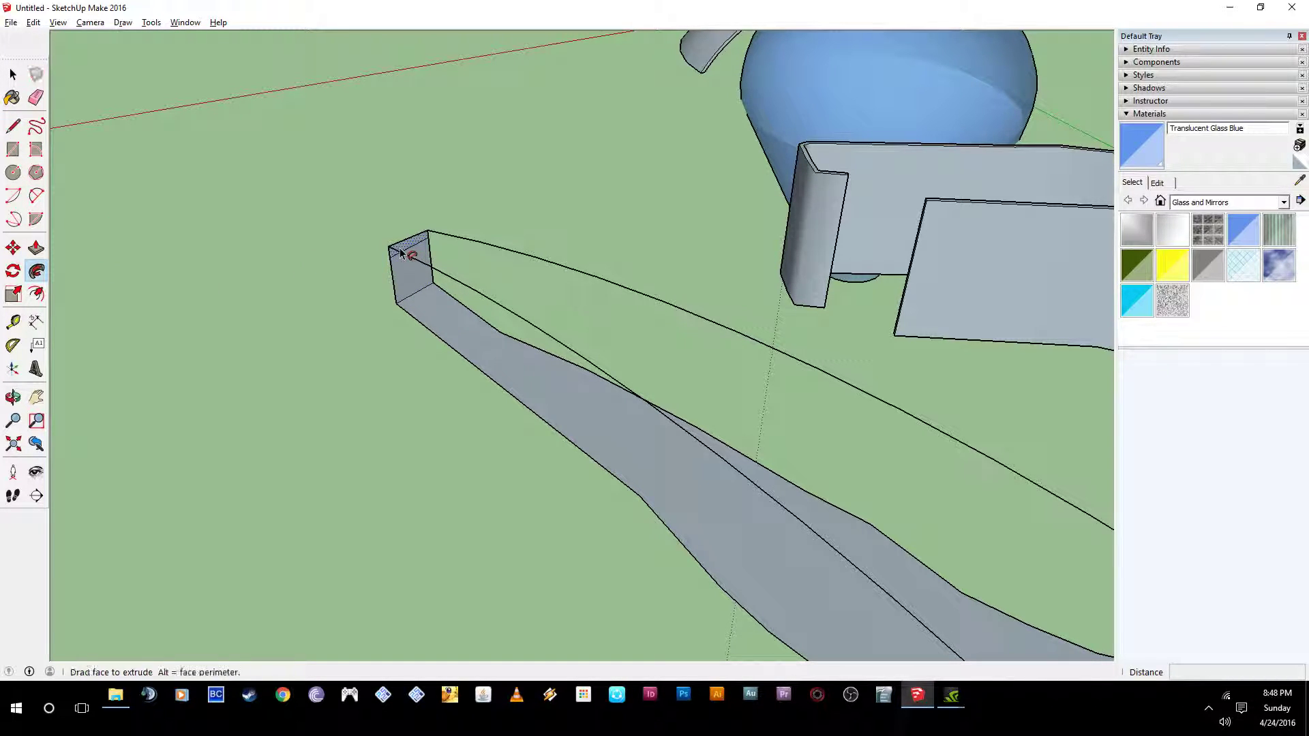
pyautogui.moveTo(401, 255)
pyautogui.mouseDown()
pyautogui.moveTo(556, 309)
pyautogui.moveTo(426, 262)
pyautogui.moveTo(432, 234)
pyautogui.moveTo(575, 278)
pyautogui.moveTo(391, 248)
pyautogui.mouseUp()
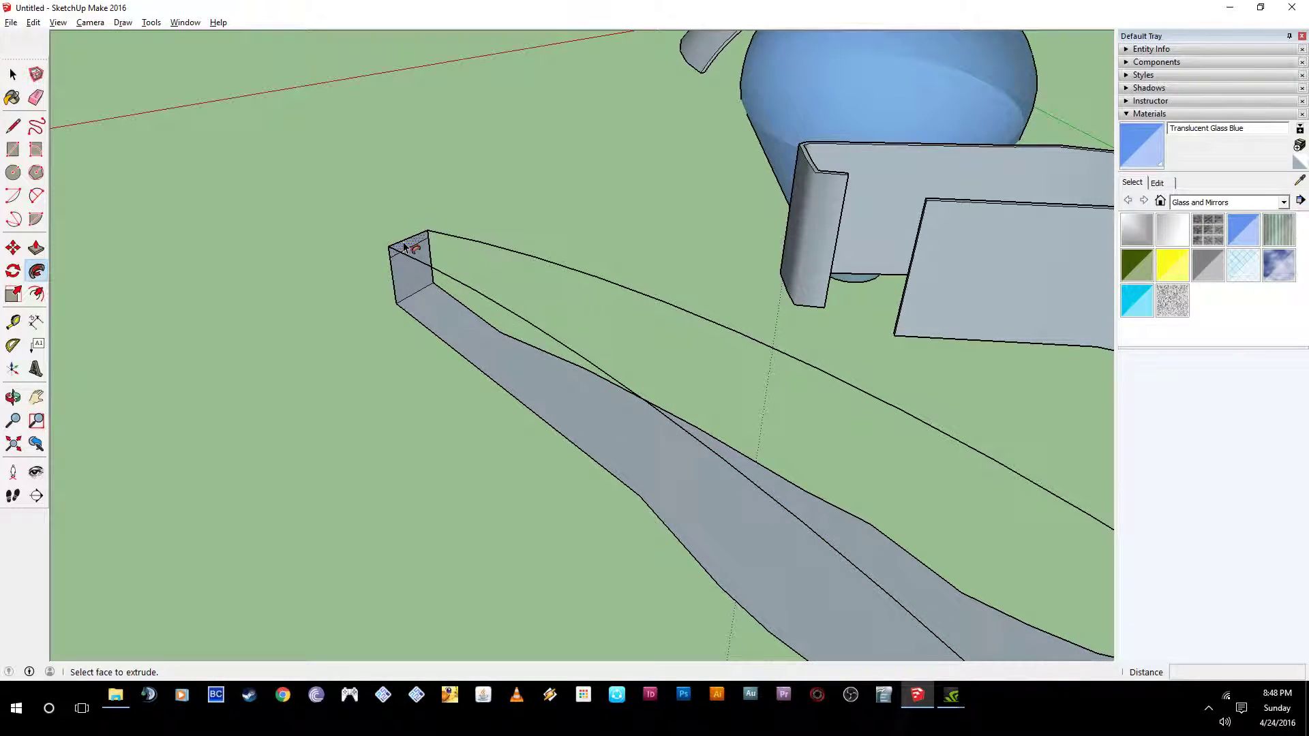
pyautogui.moveTo(404, 246); pyautogui.dragTo(384, 273, button='middle')
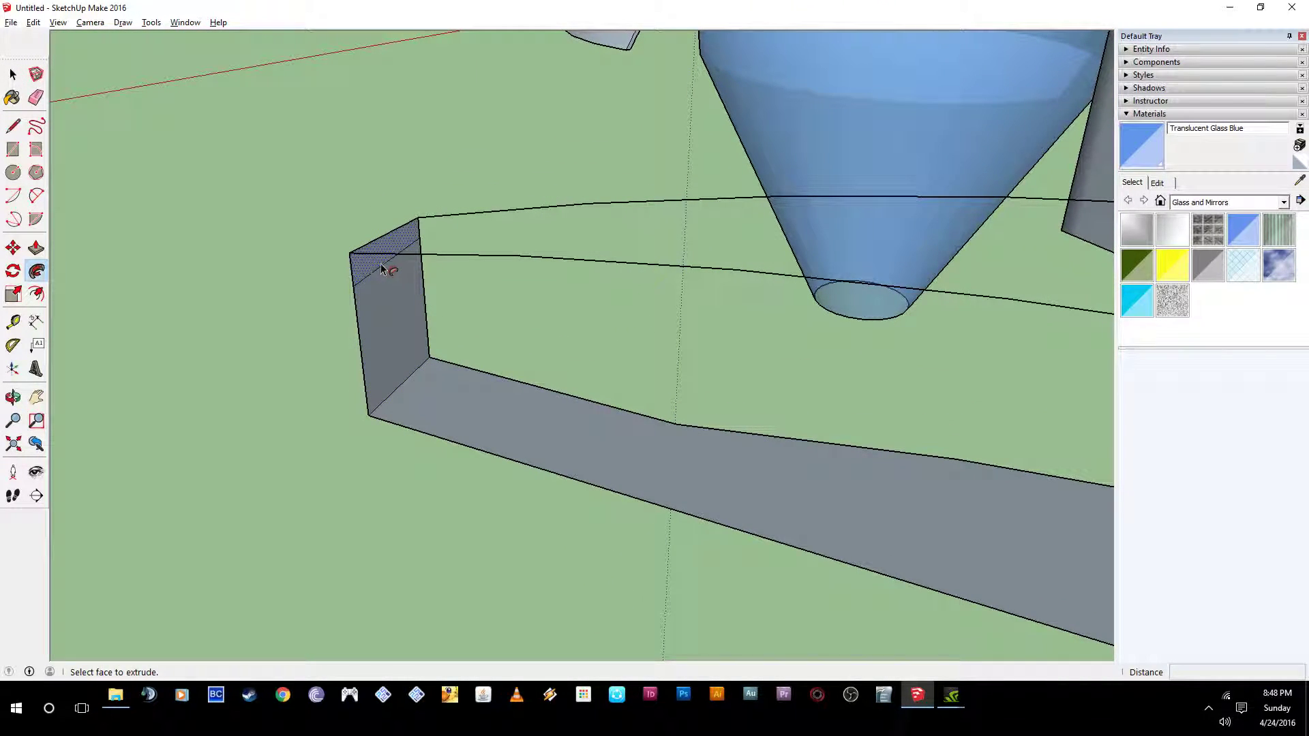
pyautogui.moveTo(404, 237); pyautogui.dragTo(321, 286, button='middle')
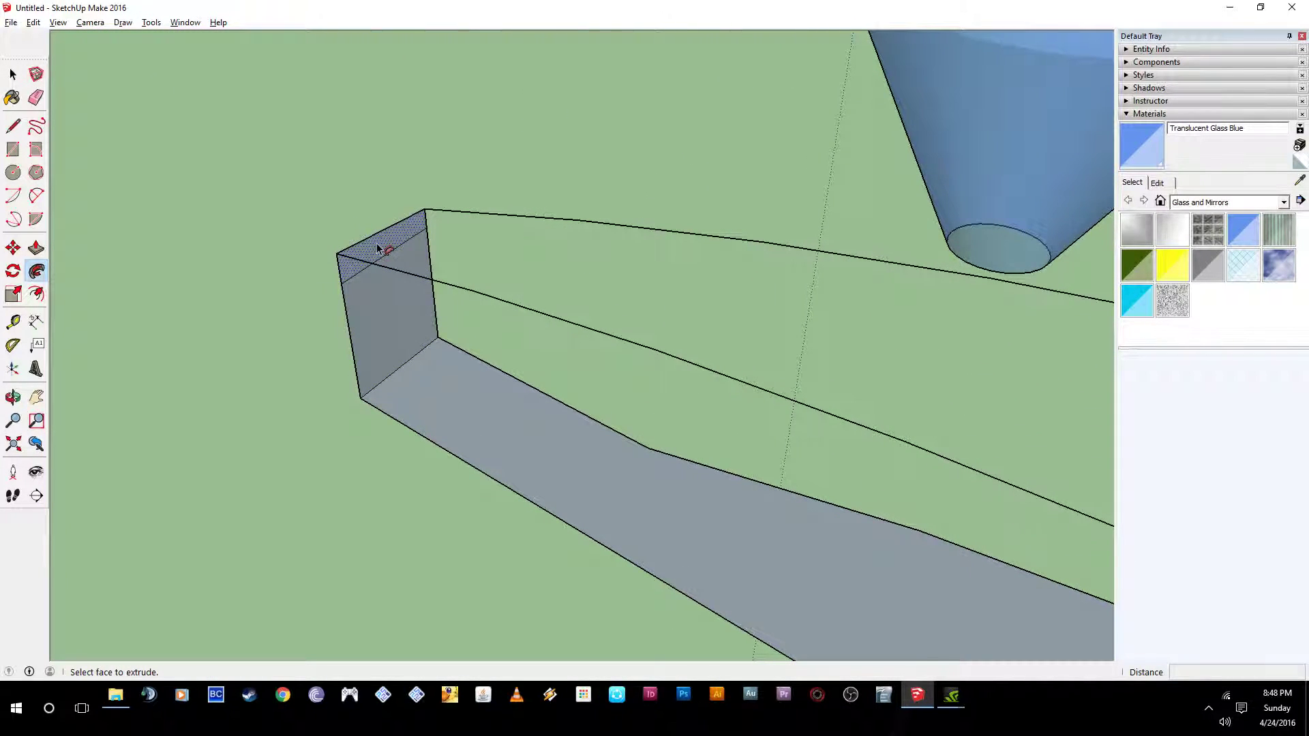
pyautogui.moveTo(325, 231); pyautogui.dragTo(463, 321, button='middle')
pyautogui.scroll(4, 553, 382)
pyautogui.moveTo(498, 385); pyautogui.dragTo(696, 383, button='middle')
pyautogui.press('l')
pyautogui.click(550, 473)
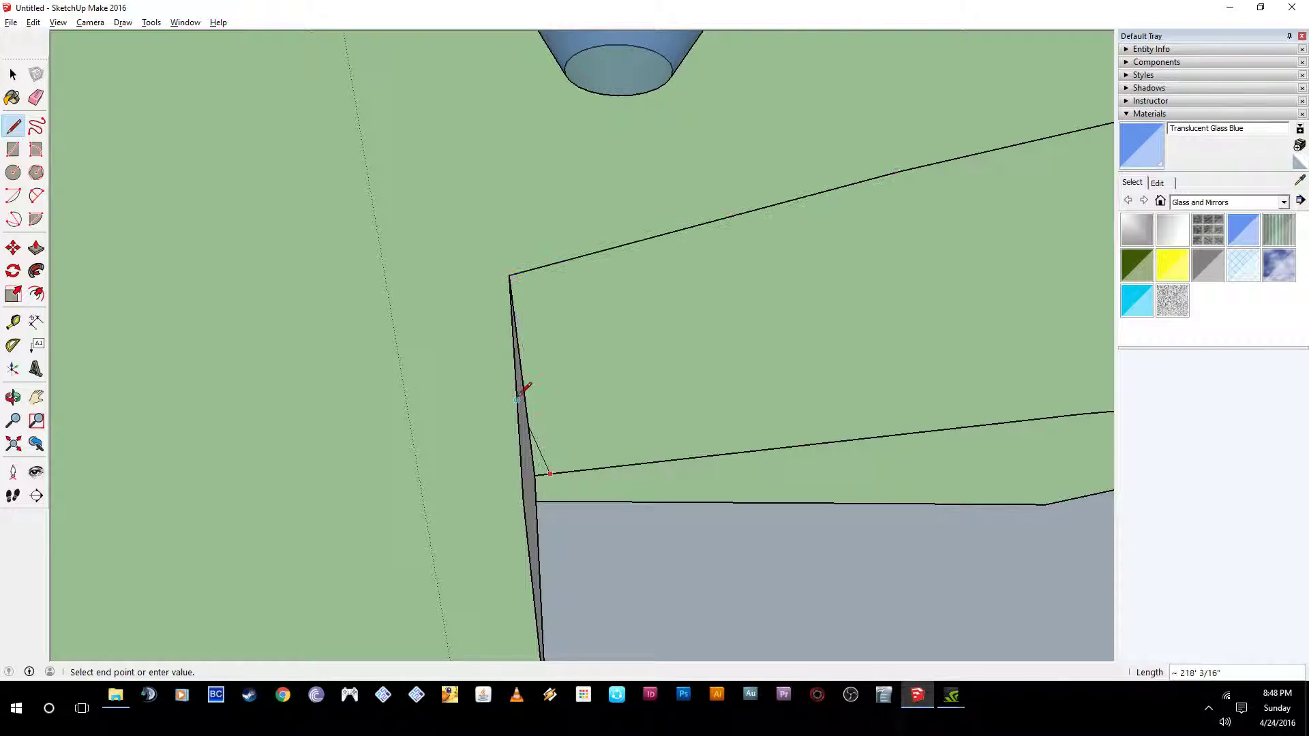
pyautogui.moveTo(520, 272); pyautogui.dragTo(394, 348, button='middle')
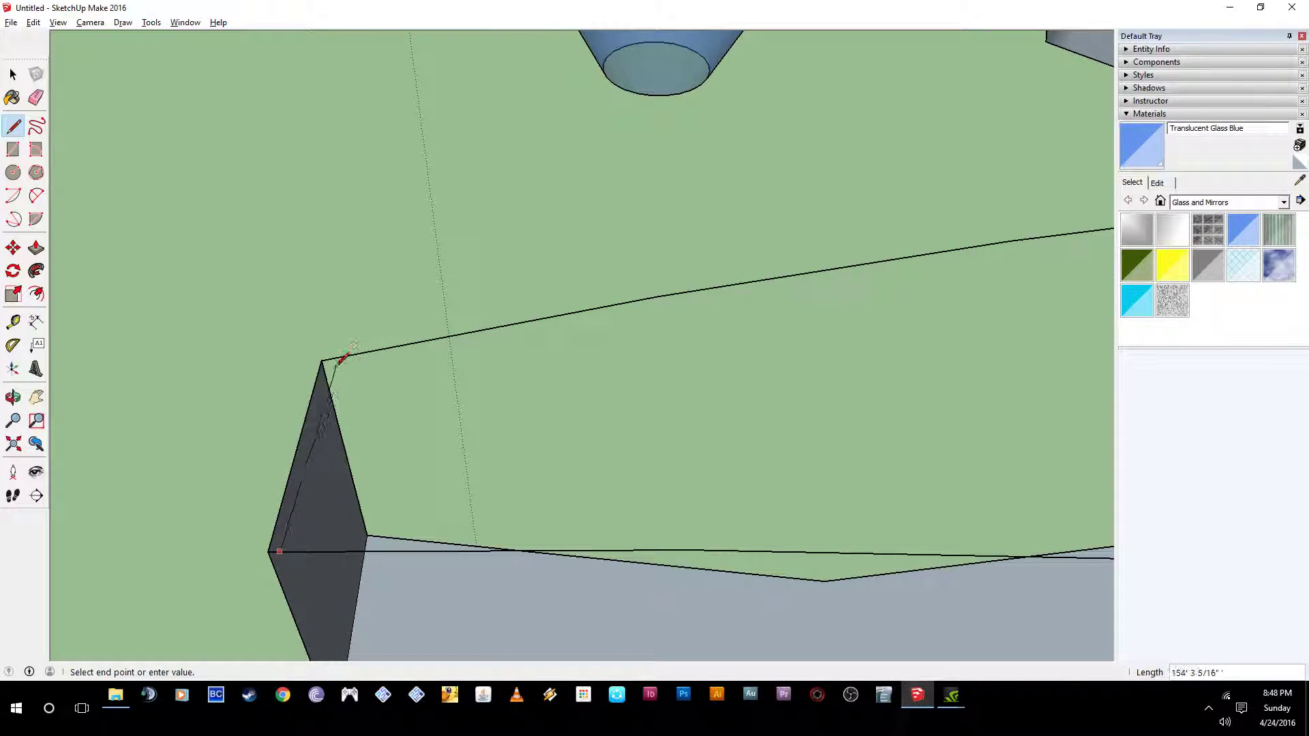
# - Fix the first edge of a narrow triangle on the end wall beneath the blue cone
pyautogui.scroll(2, 339, 353)
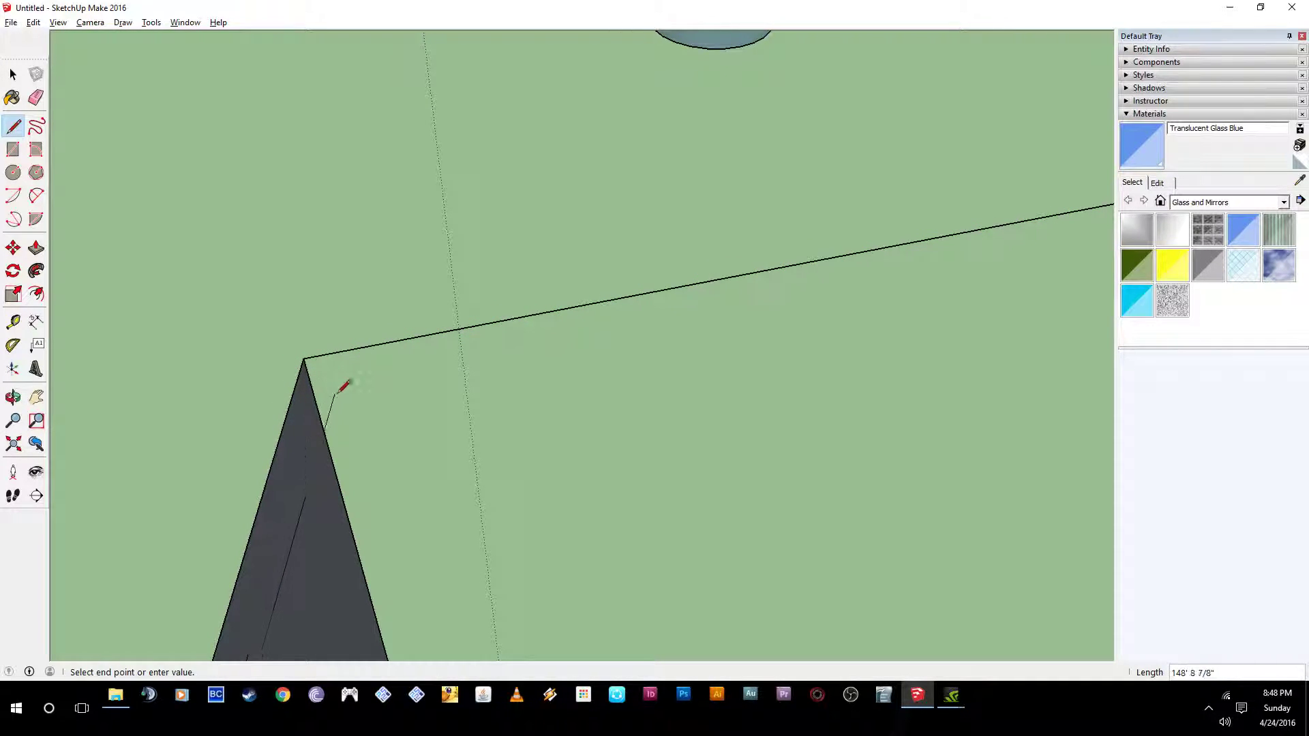
pyautogui.scroll(-2, 340, 385)
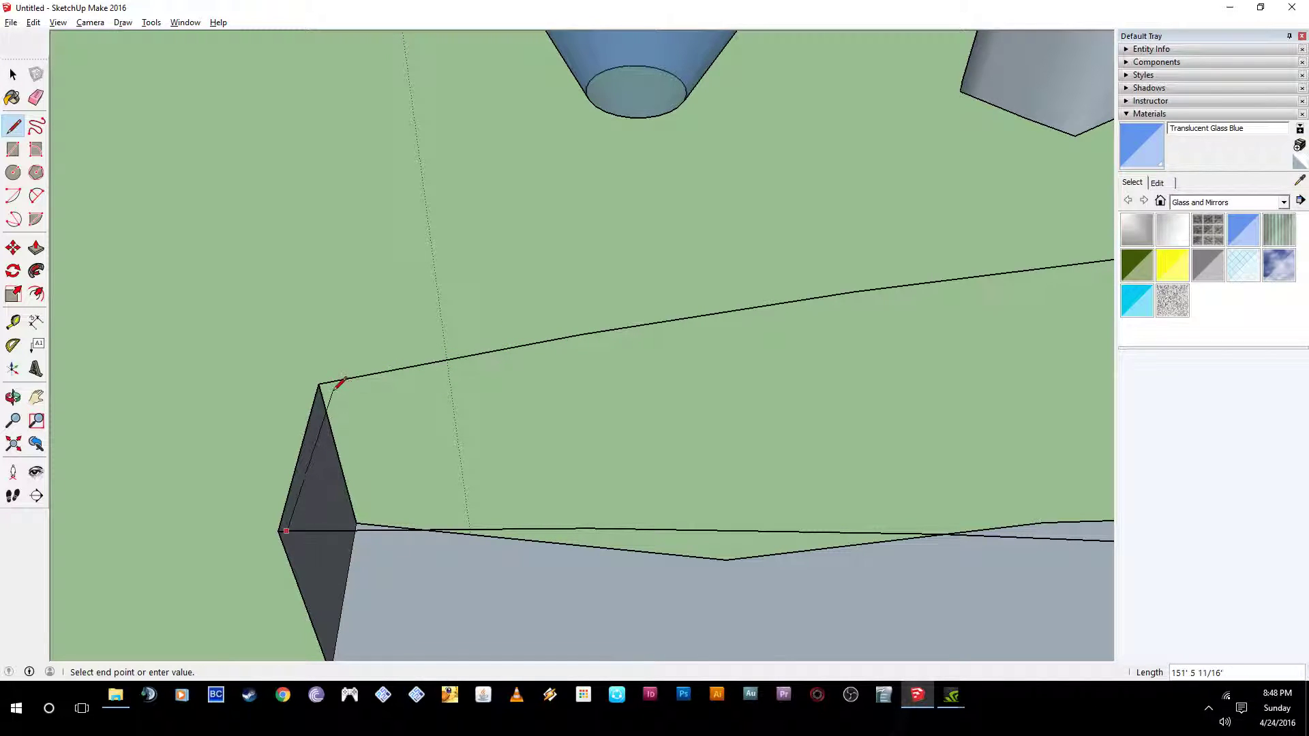
pyautogui.scroll(2, 341, 384)
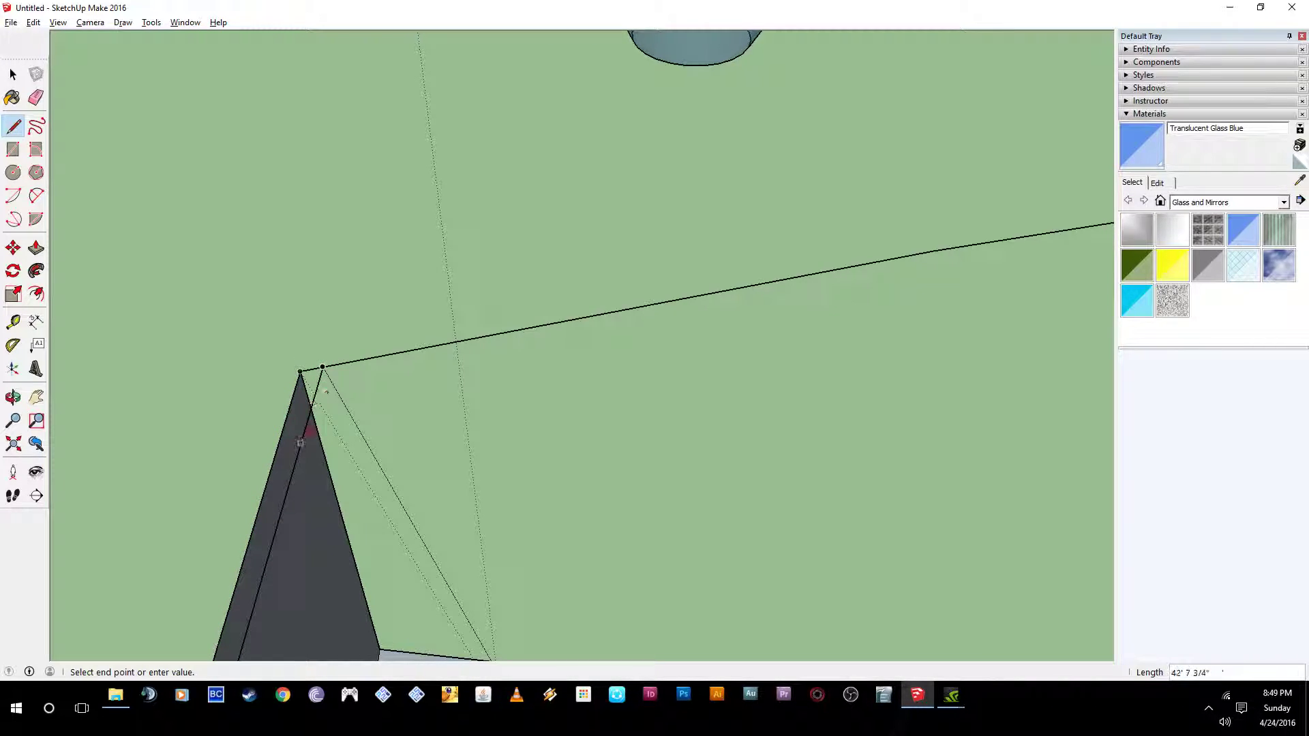
pyautogui.moveTo(301, 438); pyautogui.dragTo(405, 336, button='middle')
pyautogui.scroll(4, 392, 355)
pyautogui.scroll(-5, 434, 359)
pyautogui.moveTo(348, 474); pyautogui.dragTo(417, 479, button='middle')
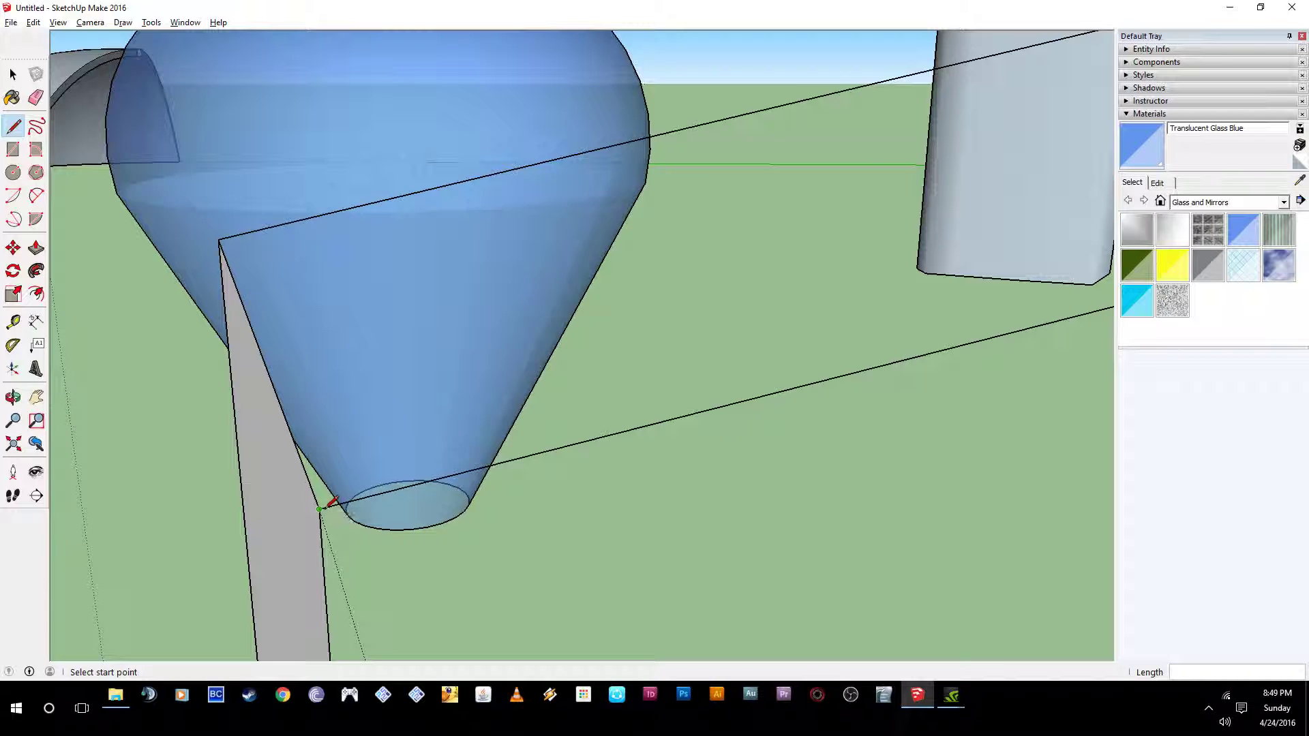
pyautogui.click(280, 518)
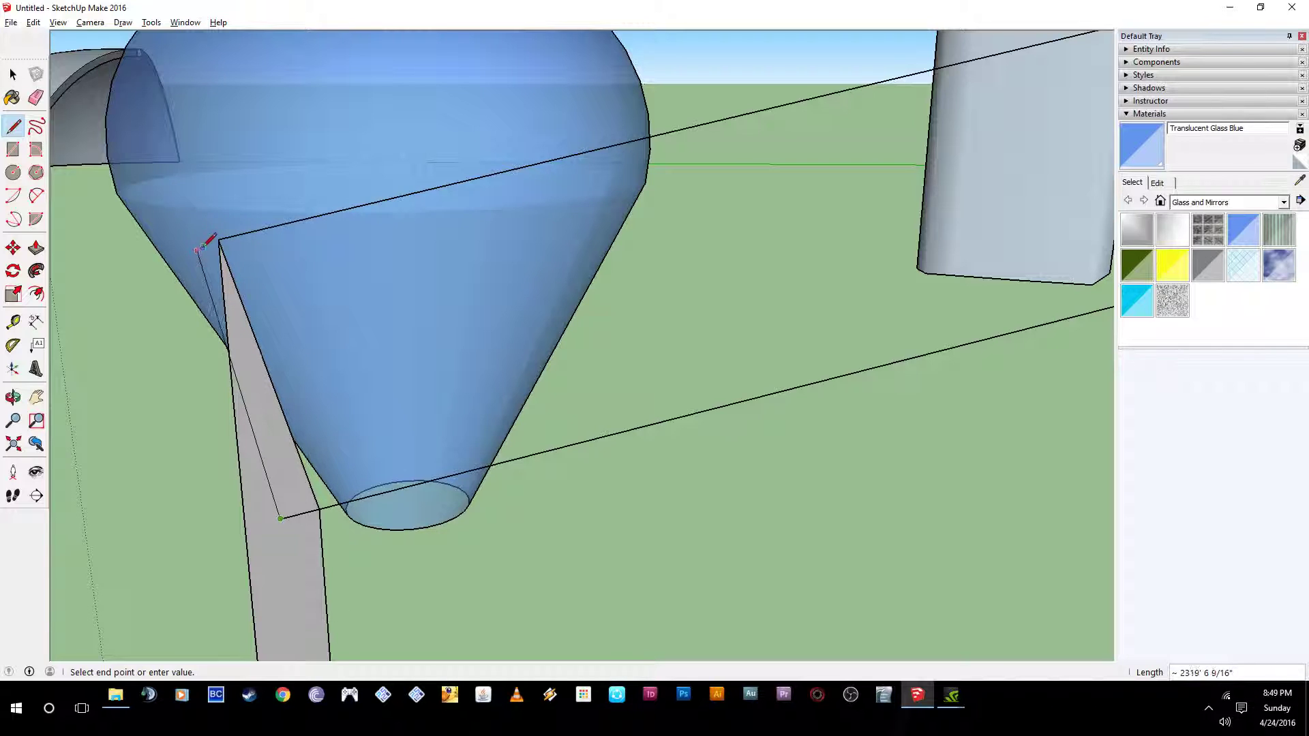
# - Close the thin triangle with an edge up to its apex
pyautogui.moveTo(199, 249)
pyautogui.mouseDown(button='middle')
pyautogui.moveTo(195, 269)
pyautogui.moveTo(240, 266)
pyautogui.moveTo(240, 255)
pyautogui.mouseUp(button='middle')
pyautogui.moveTo(451, 273)
pyautogui.mouseDown(button='middle')
pyautogui.moveTo(488, 298)
pyautogui.moveTo(523, 296)
pyautogui.mouseUp(button='middle')
pyautogui.scroll(3, 775, 353)
pyautogui.moveTo(771, 355)
pyautogui.mouseDown(button='middle')
pyautogui.moveTo(725, 374)
pyautogui.moveTo(622, 360)
pyautogui.moveTo(692, 379)
pyautogui.mouseUp(button='middle')
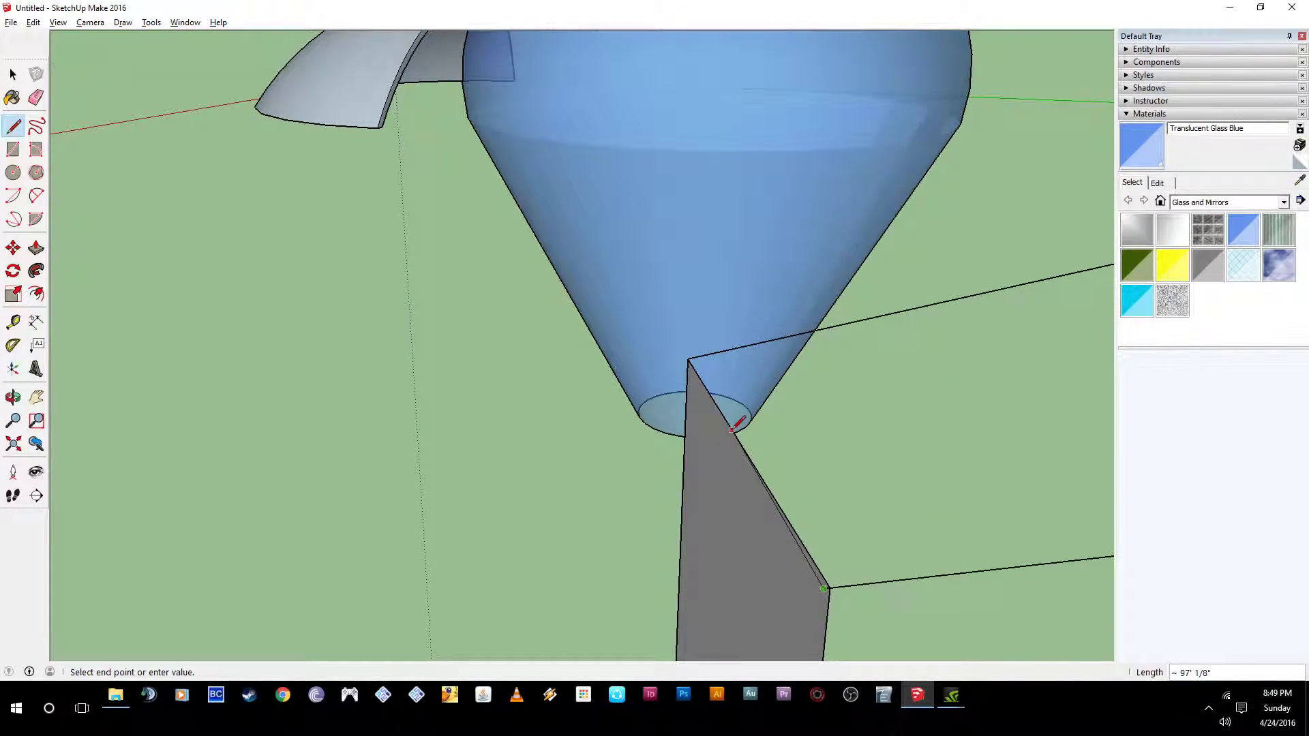
pyautogui.click(683, 357)
pyautogui.scroll(2, 689, 356)
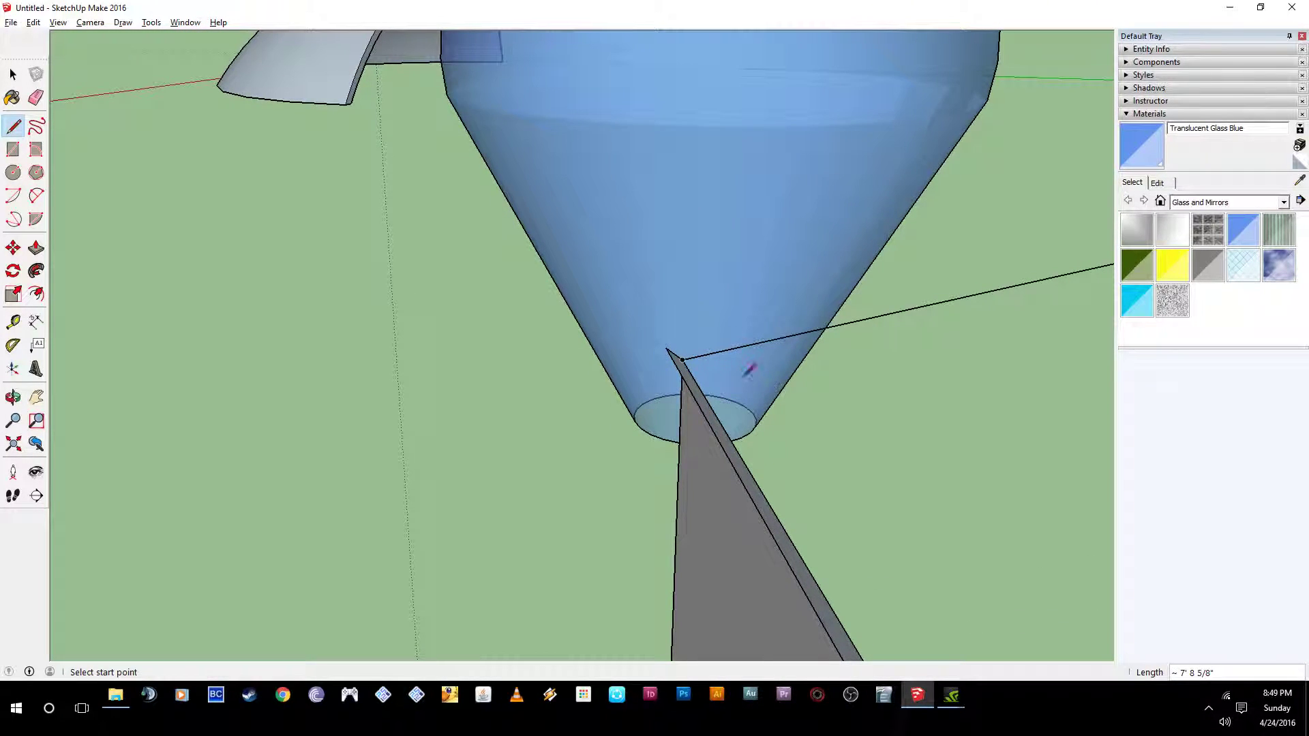
pyautogui.moveTo(750, 372)
pyautogui.mouseDown(button='middle')
pyautogui.moveTo(678, 368)
pyautogui.moveTo(754, 371)
pyautogui.moveTo(728, 386)
pyautogui.moveTo(737, 304)
pyautogui.moveTo(701, 321)
pyautogui.moveTo(625, 315)
pyautogui.moveTo(673, 325)
pyautogui.mouseUp(button='middle')
pyautogui.moveTo(705, 228)
pyautogui.mouseDown(button='middle')
pyautogui.moveTo(655, 277)
pyautogui.moveTo(451, 350)
pyautogui.moveTo(613, 271)
pyautogui.moveTo(724, 241)
pyautogui.moveTo(628, 278)
pyautogui.moveTo(740, 251)
pyautogui.mouseUp(button='middle')
pyautogui.moveTo(835, 321)
pyautogui.mouseDown(button='middle')
pyautogui.moveTo(669, 332)
pyautogui.moveTo(406, 491)
pyautogui.moveTo(383, 564)
pyautogui.moveTo(396, 380)
pyautogui.moveTo(512, 448)
pyautogui.moveTo(383, 403)
pyautogui.moveTo(325, 426)
pyautogui.moveTo(478, 472)
pyautogui.moveTo(438, 499)
pyautogui.moveTo(269, 517)
pyautogui.moveTo(210, 573)
pyautogui.moveTo(175, 534)
pyautogui.moveTo(77, 521)
pyautogui.mouseUp(button='middle')
pyautogui.moveTo(194, 332)
pyautogui.mouseDown(button='middle')
pyautogui.moveTo(424, 360)
pyautogui.moveTo(272, 354)
pyautogui.moveTo(313, 371)
pyautogui.moveTo(248, 418)
pyautogui.moveTo(345, 409)
pyautogui.moveTo(368, 381)
pyautogui.mouseUp(button='middle')
pyautogui.scroll(2, 354, 399)
pyautogui.moveTo(658, 186)
pyautogui.mouseDown(button='middle')
pyautogui.moveTo(833, 181)
pyautogui.moveTo(586, 184)
pyautogui.mouseUp(button='middle')
pyautogui.scroll(2, 264, 366)
pyautogui.moveTo(252, 324)
pyautogui.mouseDown(button='middle')
pyautogui.moveTo(327, 366)
pyautogui.moveTo(182, 368)
pyautogui.moveTo(251, 365)
pyautogui.moveTo(207, 348)
pyautogui.mouseUp(button='middle')
pyautogui.scroll(3, 180, 362)
pyautogui.scroll(2, 675, 374)
pyautogui.scroll(-2, 777, 371)
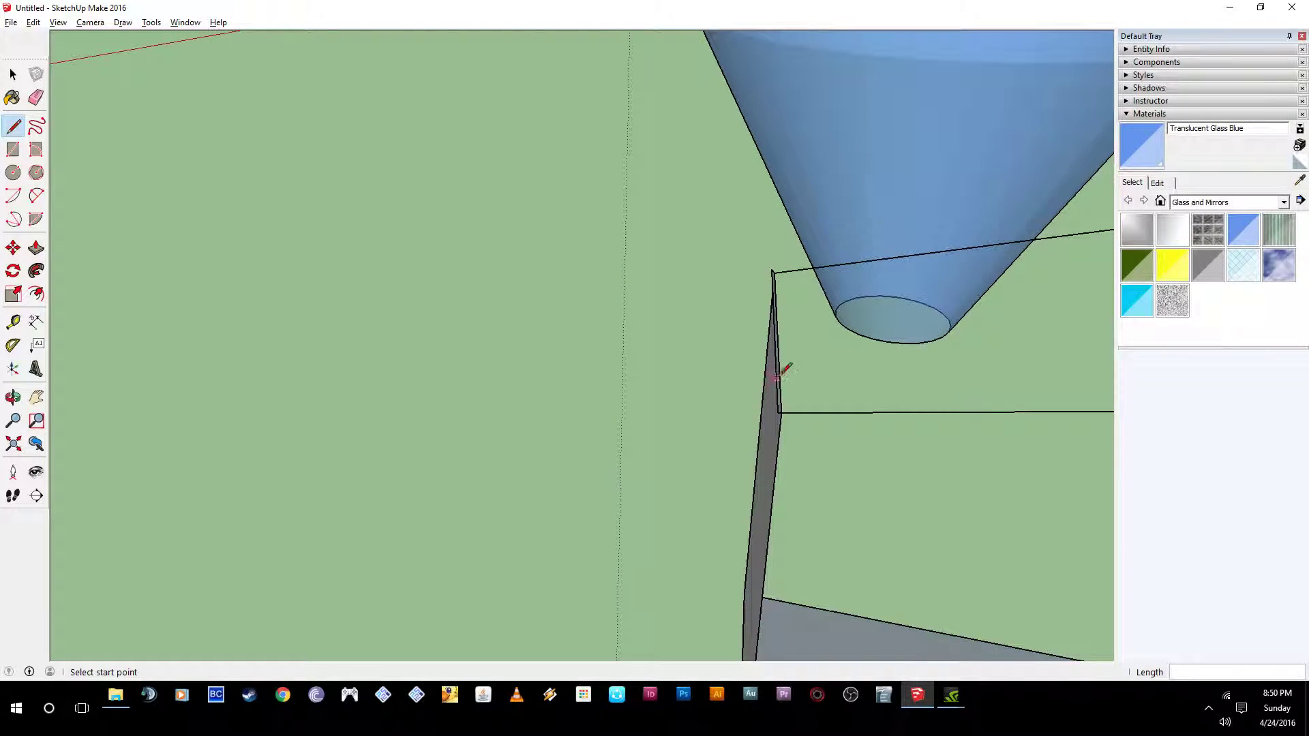
pyautogui.scroll(2, 770, 374)
pyautogui.scroll(-2, 714, 379)
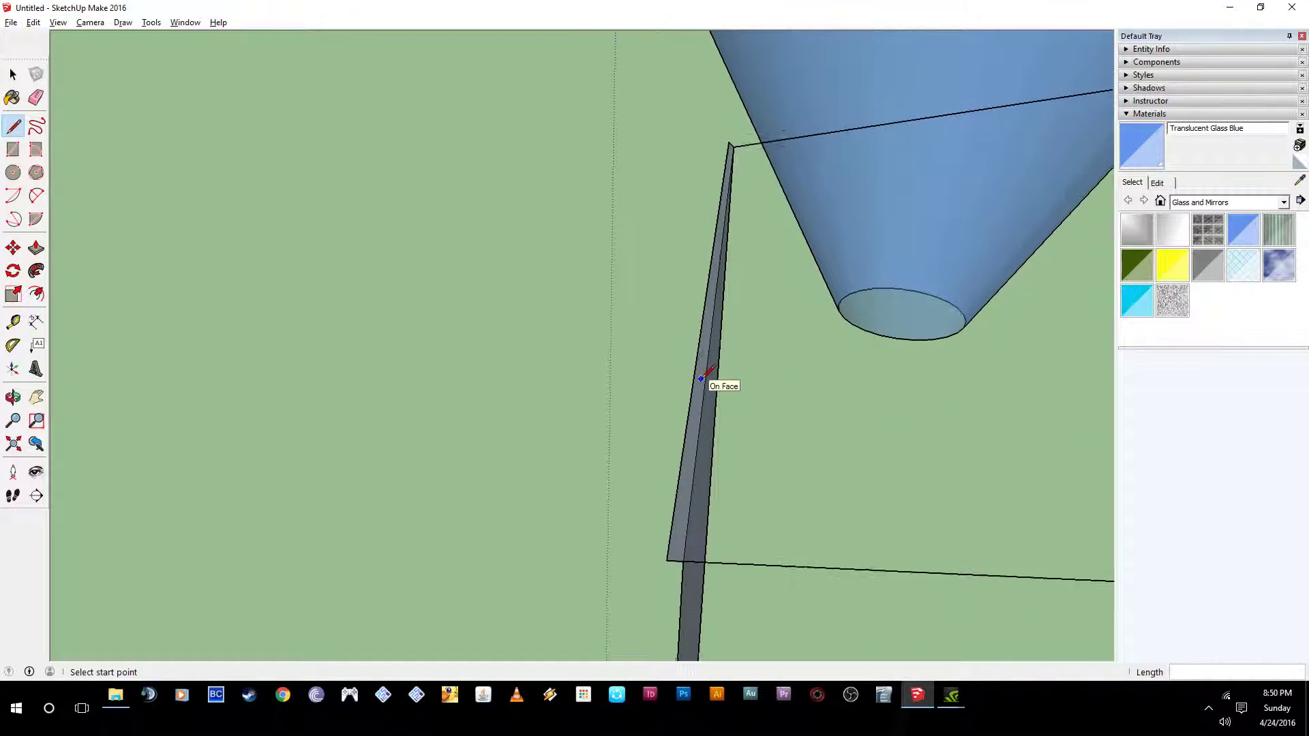
pyautogui.click(36, 271)
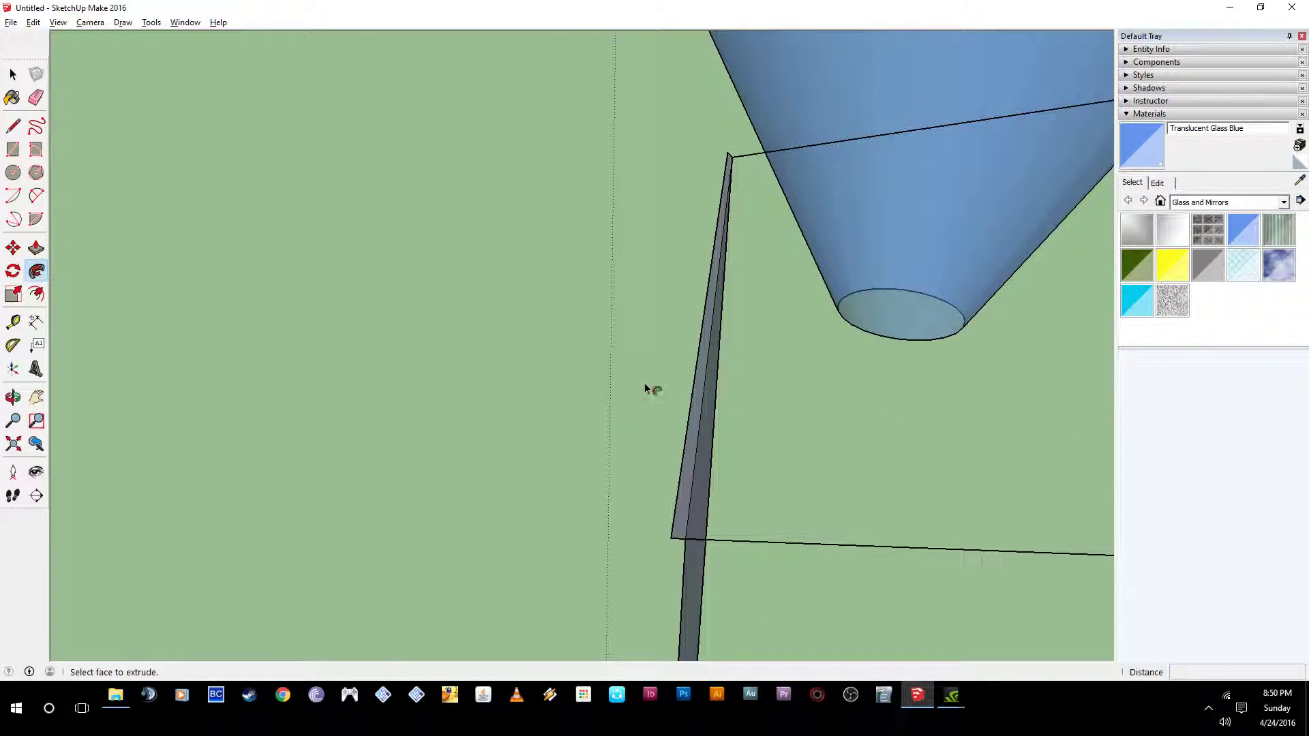
pyautogui.click(679, 535)
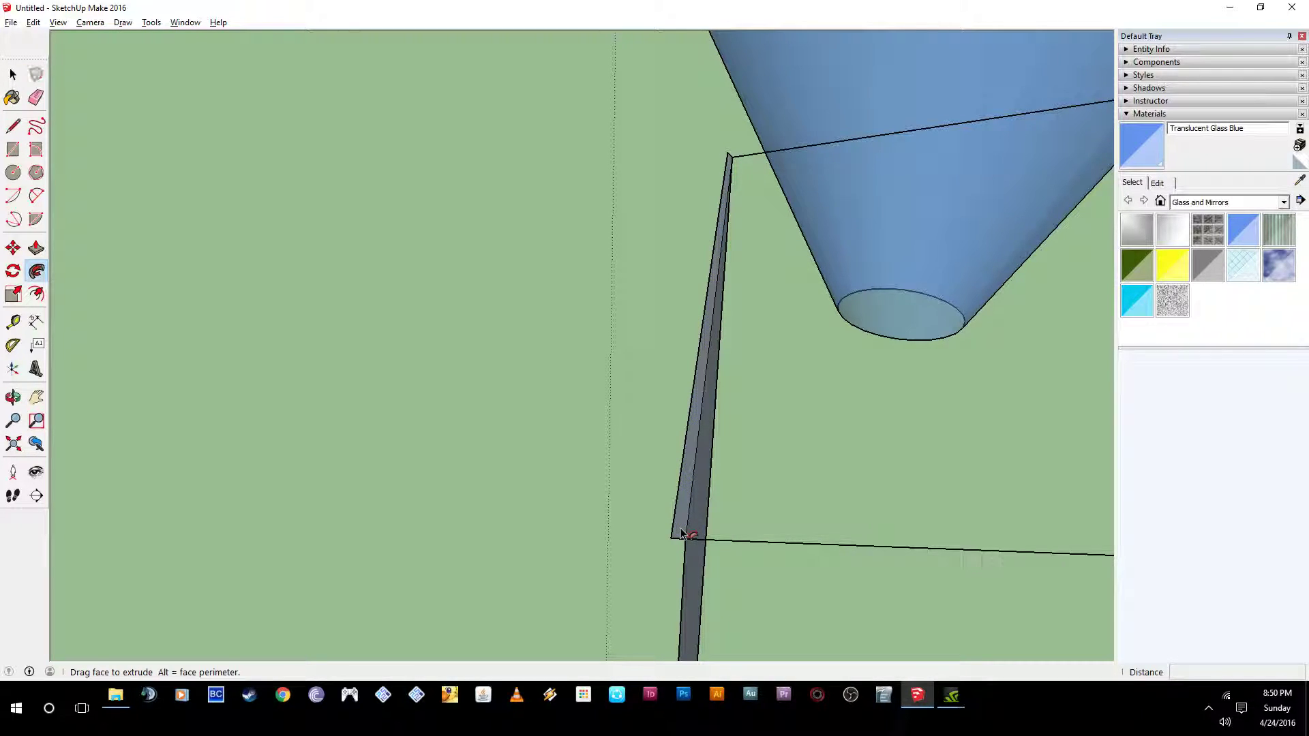
pyautogui.moveTo(722, 540); pyautogui.dragTo(593, 482, button='middle')
pyautogui.scroll(3, 569, 343)
pyautogui.scroll(-3, 572, 345)
pyautogui.scroll(3, 574, 359)
pyautogui.scroll(-2, 578, 379)
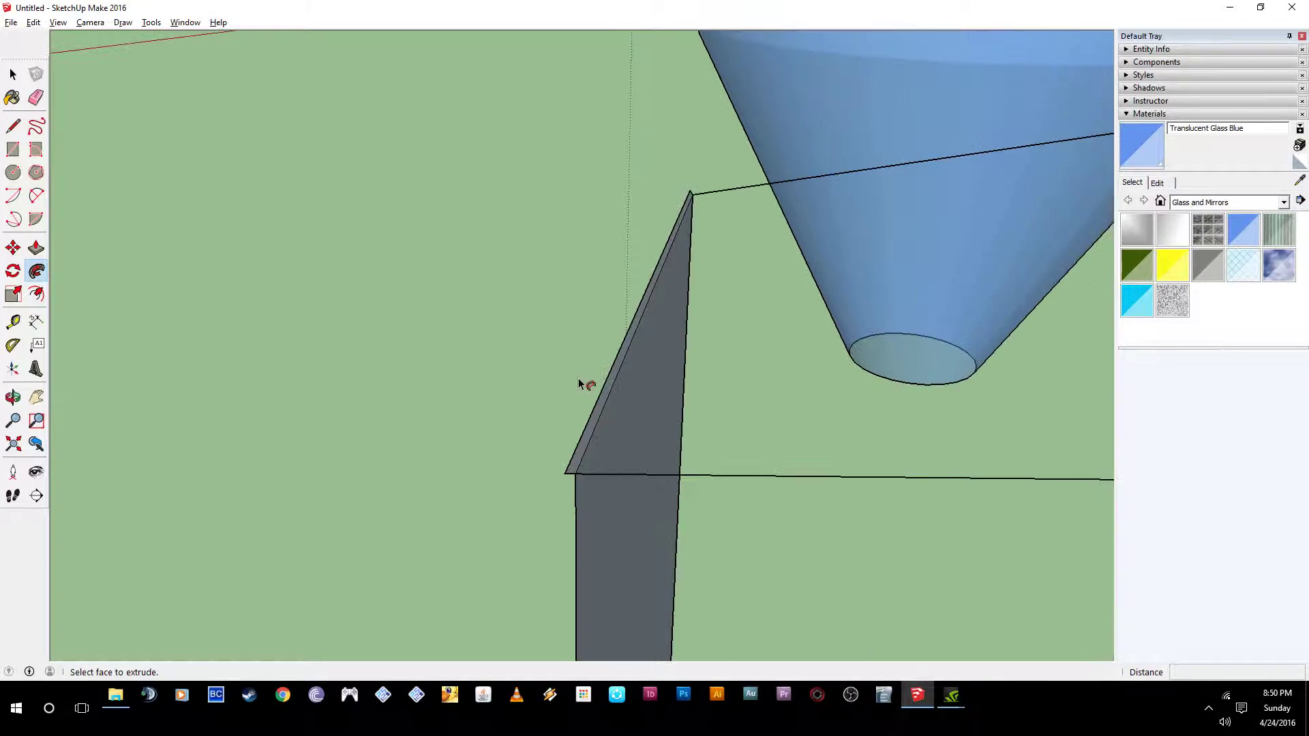
pyautogui.click(575, 473)
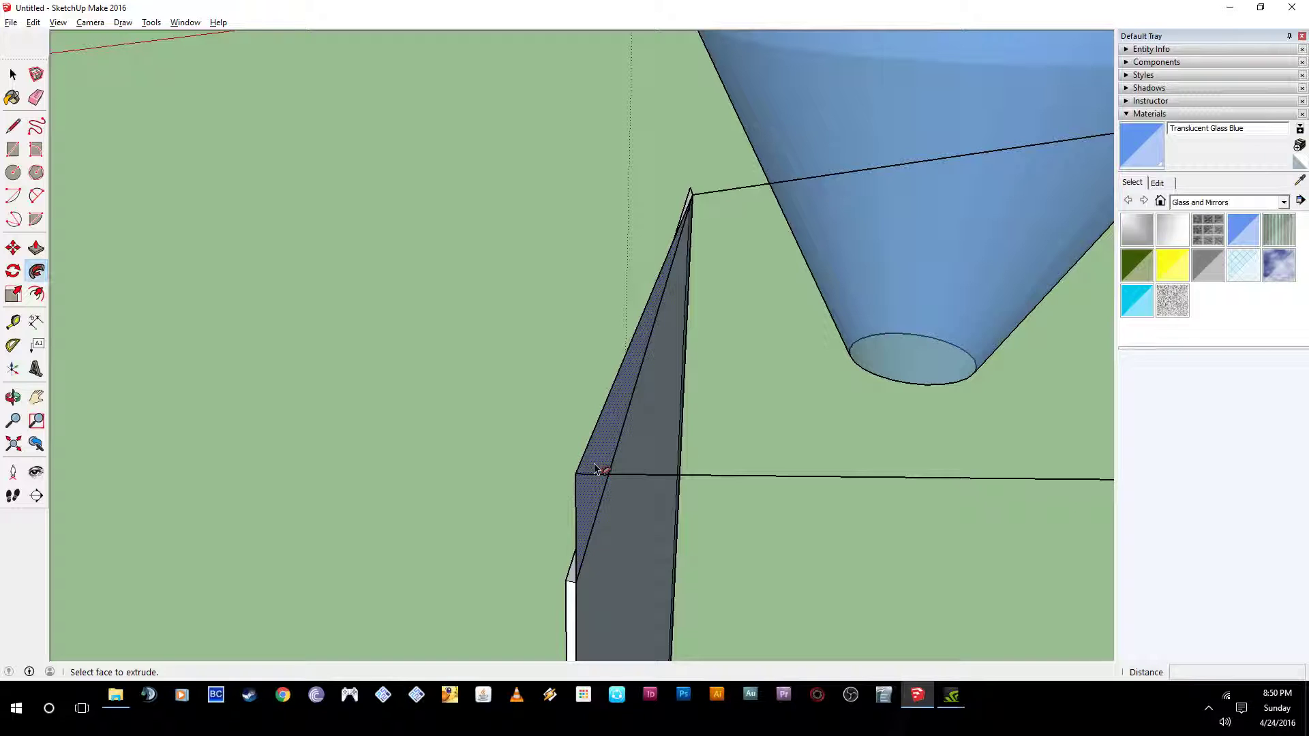
pyautogui.moveTo(595, 464); pyautogui.dragTo(572, 482, button='middle')
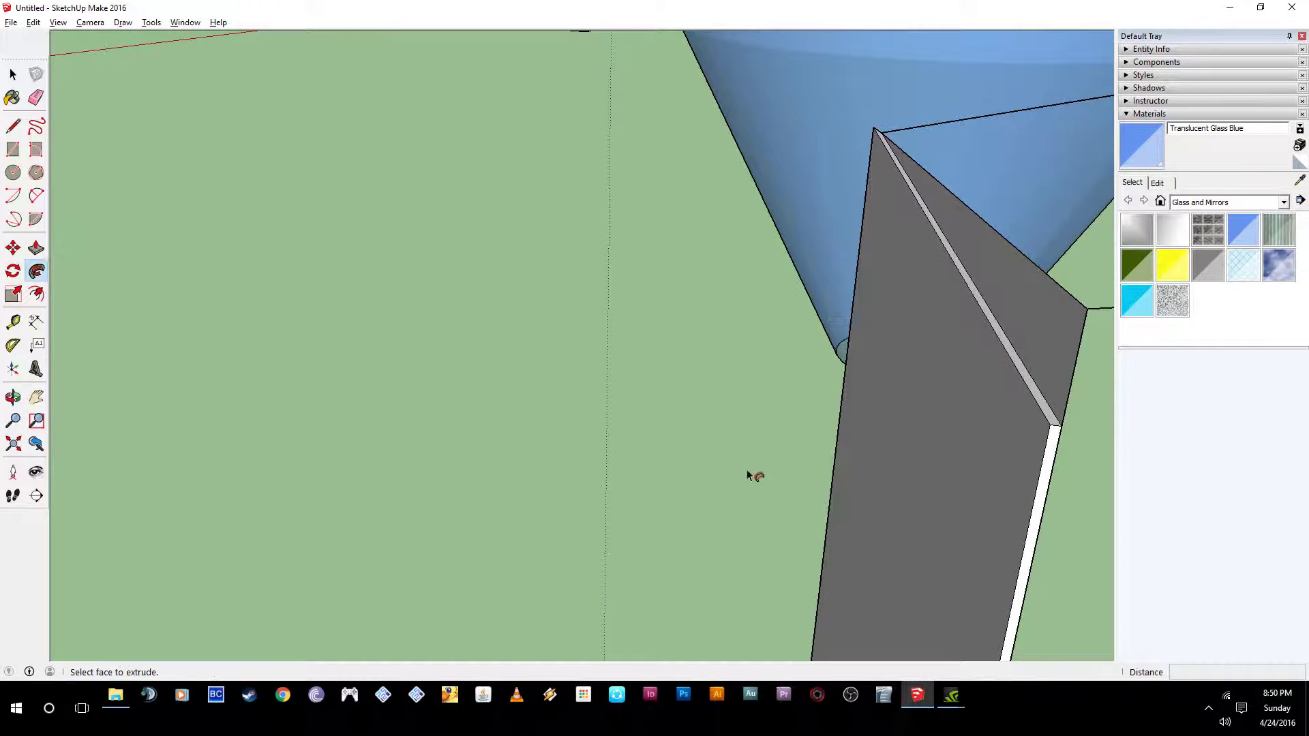
pyautogui.moveTo(902, 397); pyautogui.dragTo(753, 390, button='middle')
pyautogui.scroll(2, 777, 382)
pyautogui.click(766, 392)
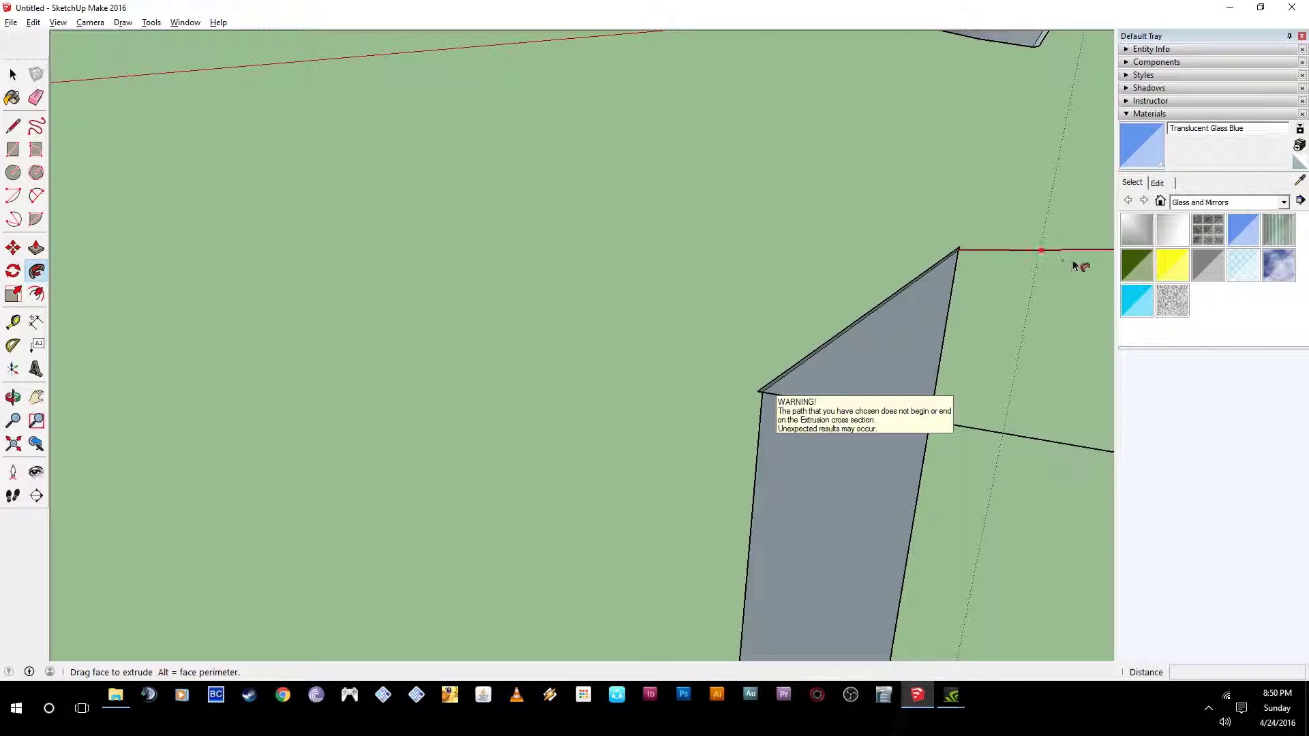
pyautogui.moveTo(1037, 260)
pyautogui.mouseDown(button='middle')
pyautogui.moveTo(1043, 283)
pyautogui.moveTo(1034, 268)
pyautogui.moveTo(1072, 274)
pyautogui.moveTo(1016, 254)
pyautogui.mouseUp(button='middle')
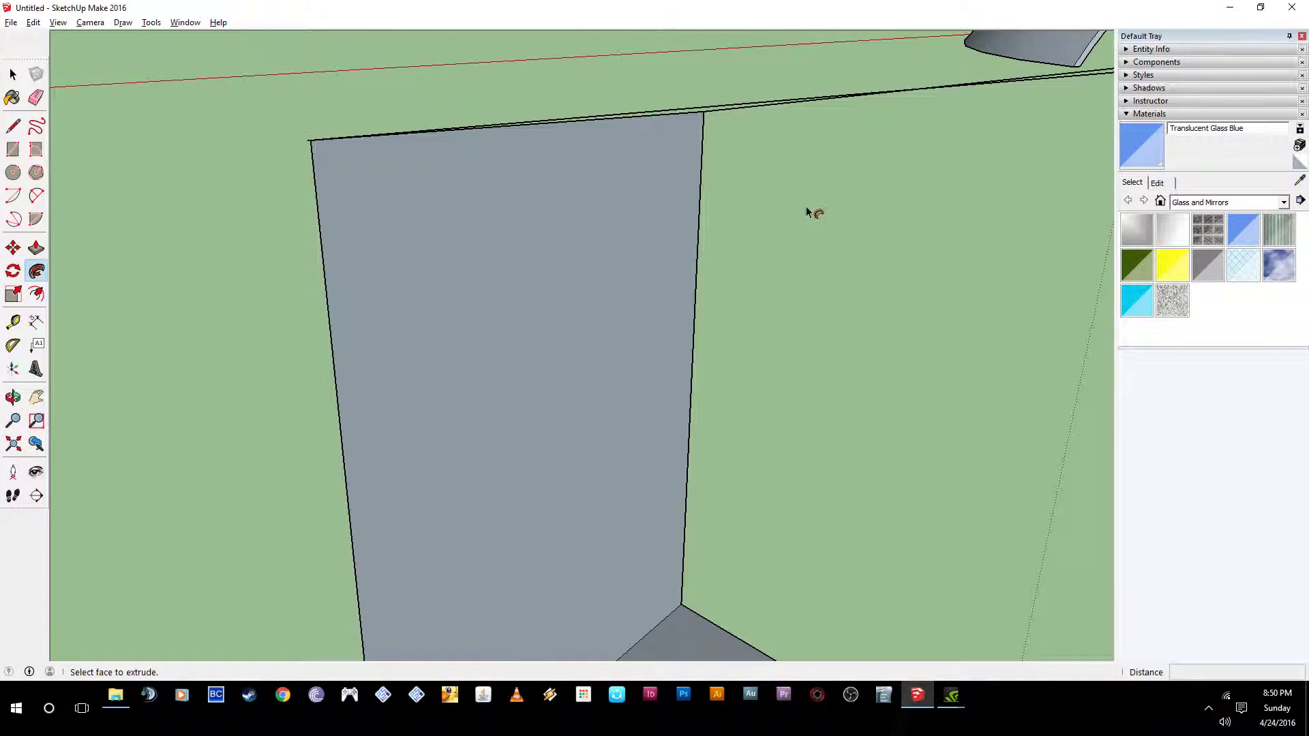
pyautogui.moveTo(809, 208); pyautogui.dragTo(1032, 406, button='middle')
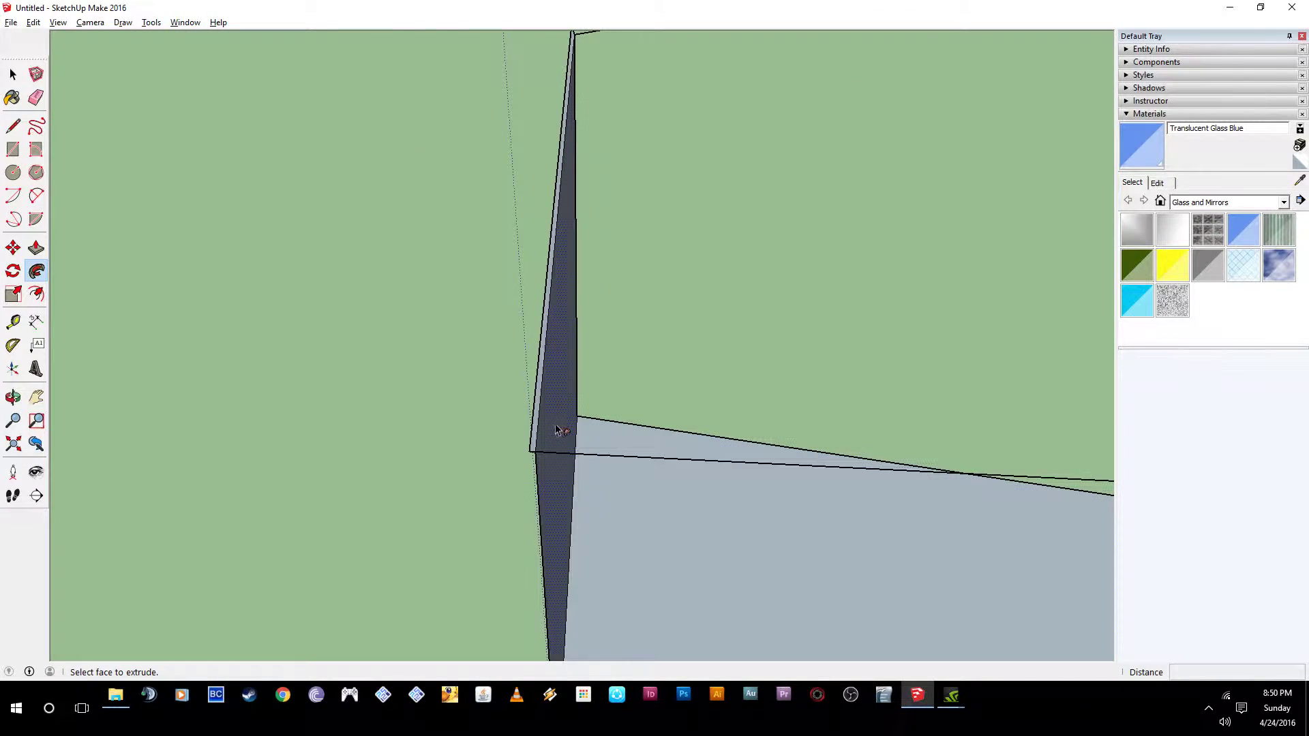
pyautogui.moveTo(538, 437)
pyautogui.mouseDown()
pyautogui.moveTo(541, 452)
pyautogui.moveTo(604, 458)
pyautogui.mouseUp()
pyautogui.moveTo(781, 469); pyautogui.dragTo(605, 369)
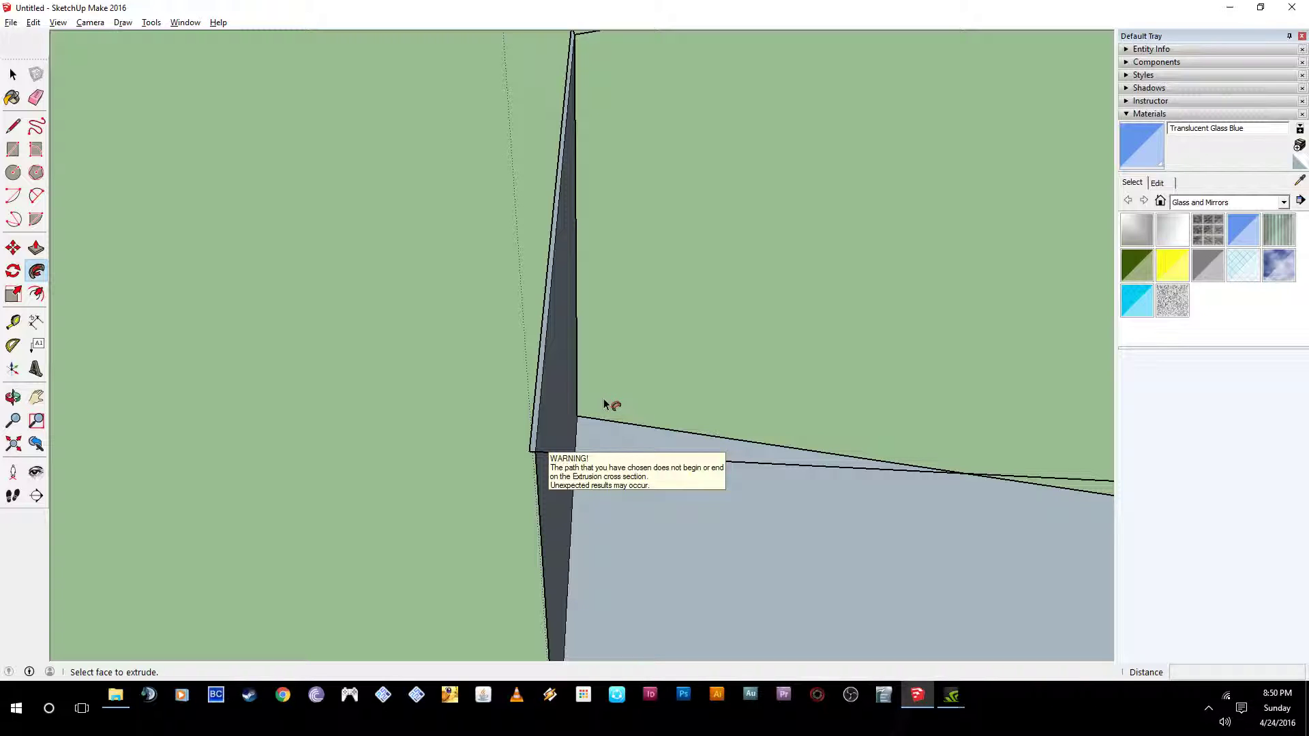
pyautogui.moveTo(590, 389); pyautogui.dragTo(782, 276, button='middle')
# - Draw a short vertical edge at the end wall's top corner, cancelling the stray line
pyautogui.press('l')
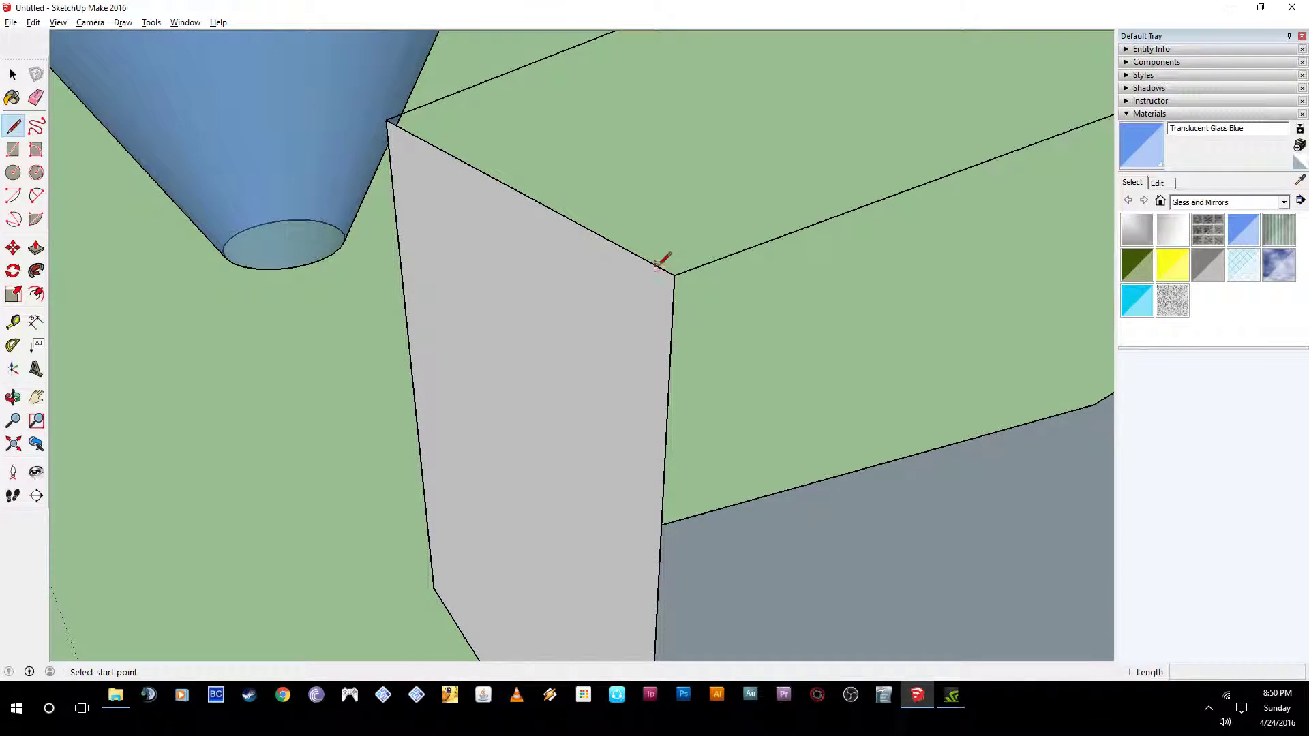
pyautogui.click(675, 275)
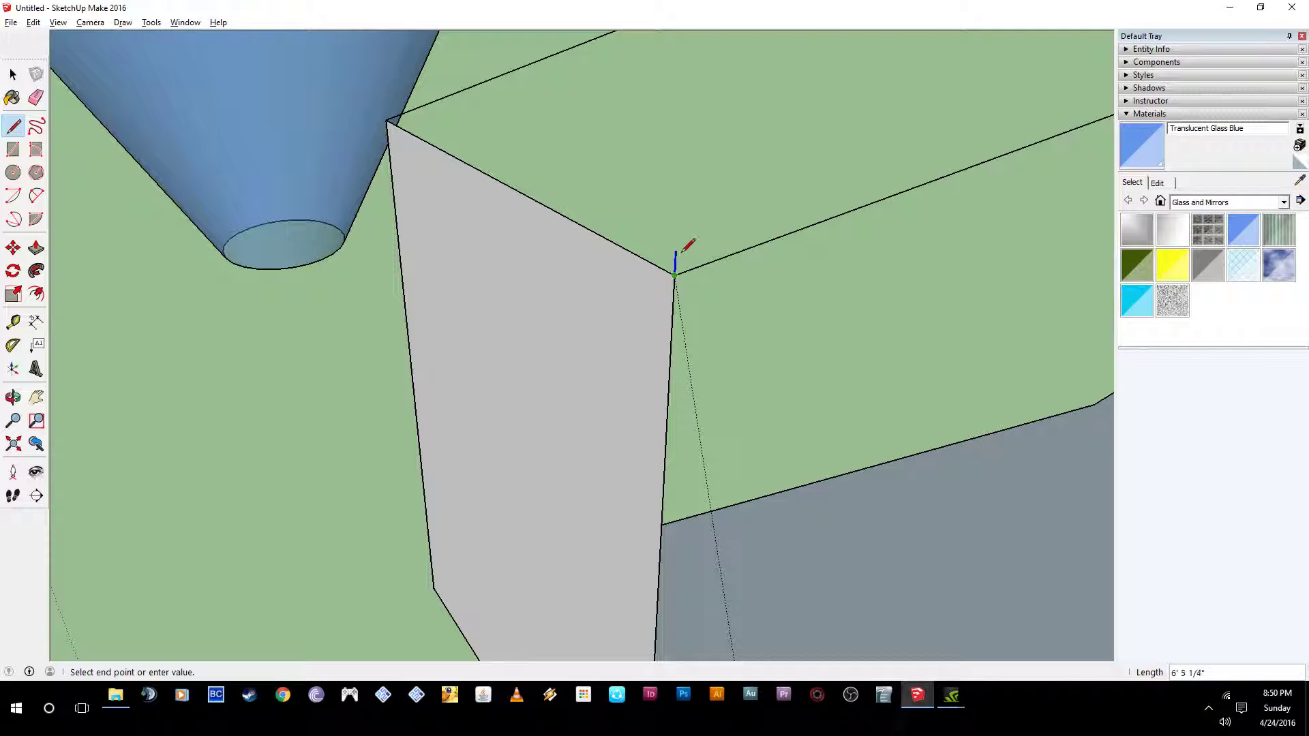
pyautogui.click(676, 253)
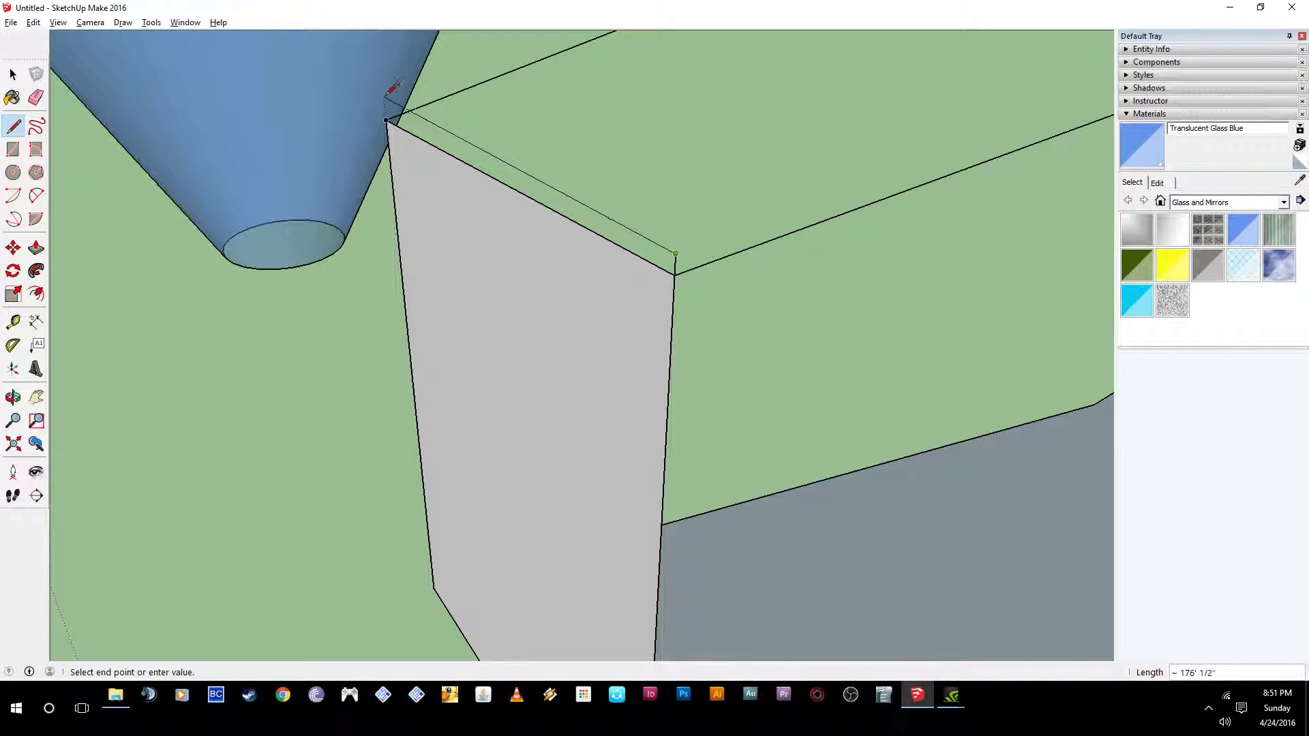
pyautogui.press('Escape')
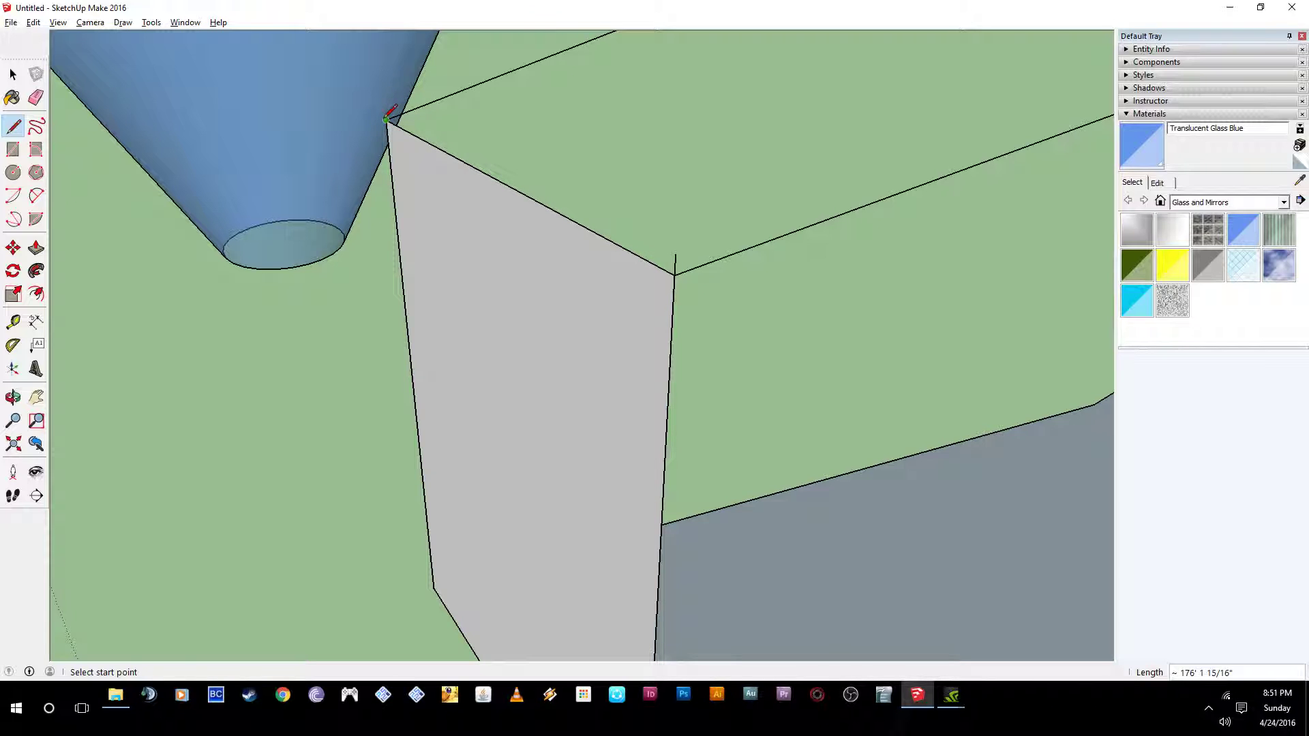
pyautogui.click(675, 254)
pyautogui.moveTo(520, 202)
pyautogui.mouseDown(button='middle')
pyautogui.moveTo(705, 175)
pyautogui.moveTo(821, 52)
pyautogui.mouseUp(button='middle')
pyautogui.moveTo(436, 178)
pyautogui.mouseDown(button='middle')
pyautogui.moveTo(631, 204)
pyautogui.moveTo(421, 187)
pyautogui.moveTo(564, 185)
pyautogui.moveTo(856, 143)
pyautogui.moveTo(844, 168)
pyautogui.moveTo(866, 129)
pyautogui.moveTo(841, 181)
pyautogui.moveTo(517, 170)
pyautogui.moveTo(399, 136)
pyautogui.moveTo(284, 155)
pyautogui.moveTo(423, 178)
pyautogui.moveTo(327, 175)
pyautogui.moveTo(518, 193)
pyautogui.moveTo(248, 199)
pyautogui.mouseUp(button='middle')
pyautogui.press('space')
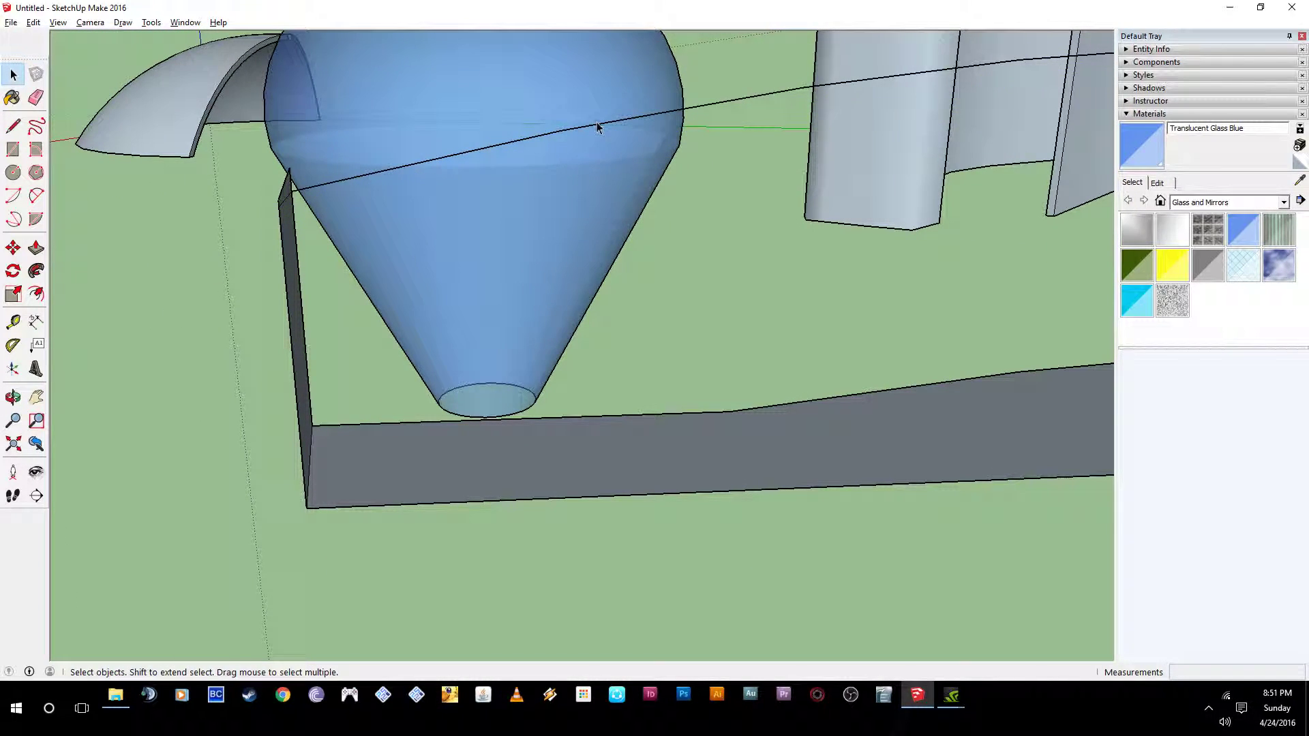
# - Close a triangular face at the tapered strip's far end
pyautogui.moveTo(601, 184); pyautogui.dragTo(330, 243, button='middle')
pyautogui.scroll(2, 173, 233)
pyautogui.scroll(2, 175, 233)
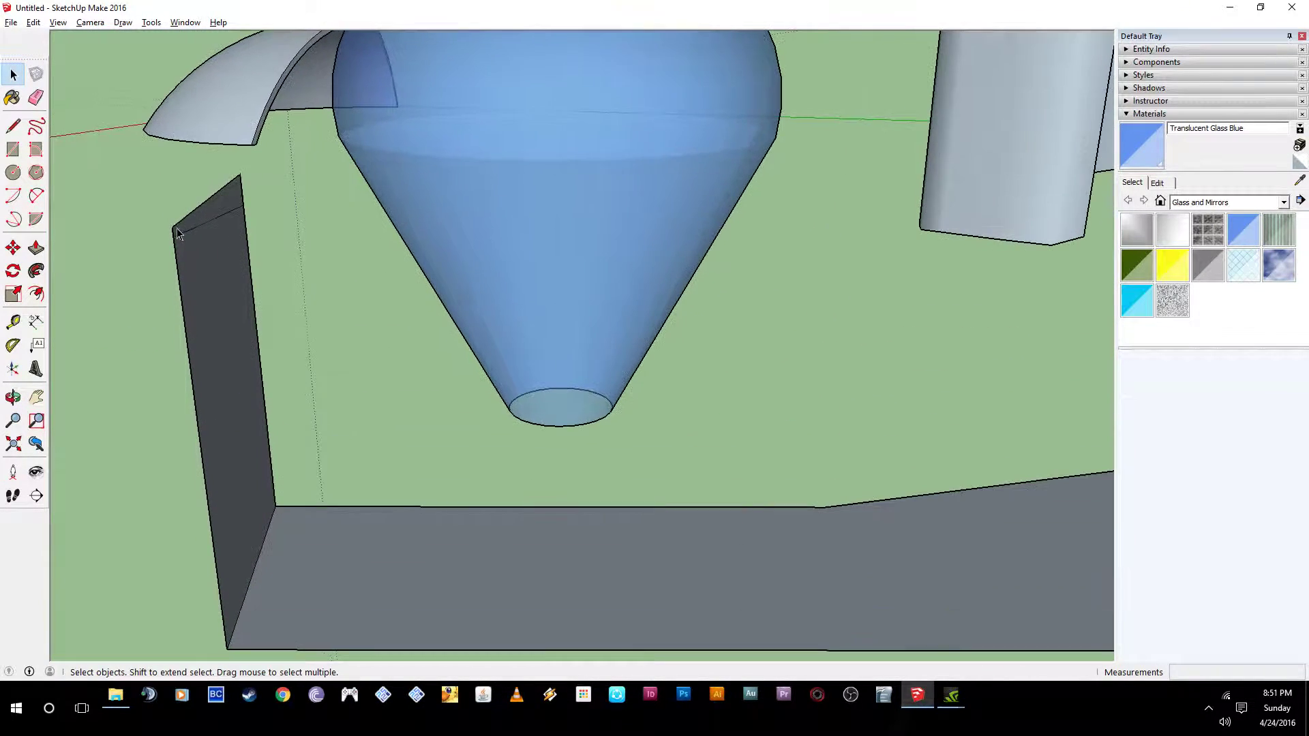
pyautogui.scroll(1, 184, 254)
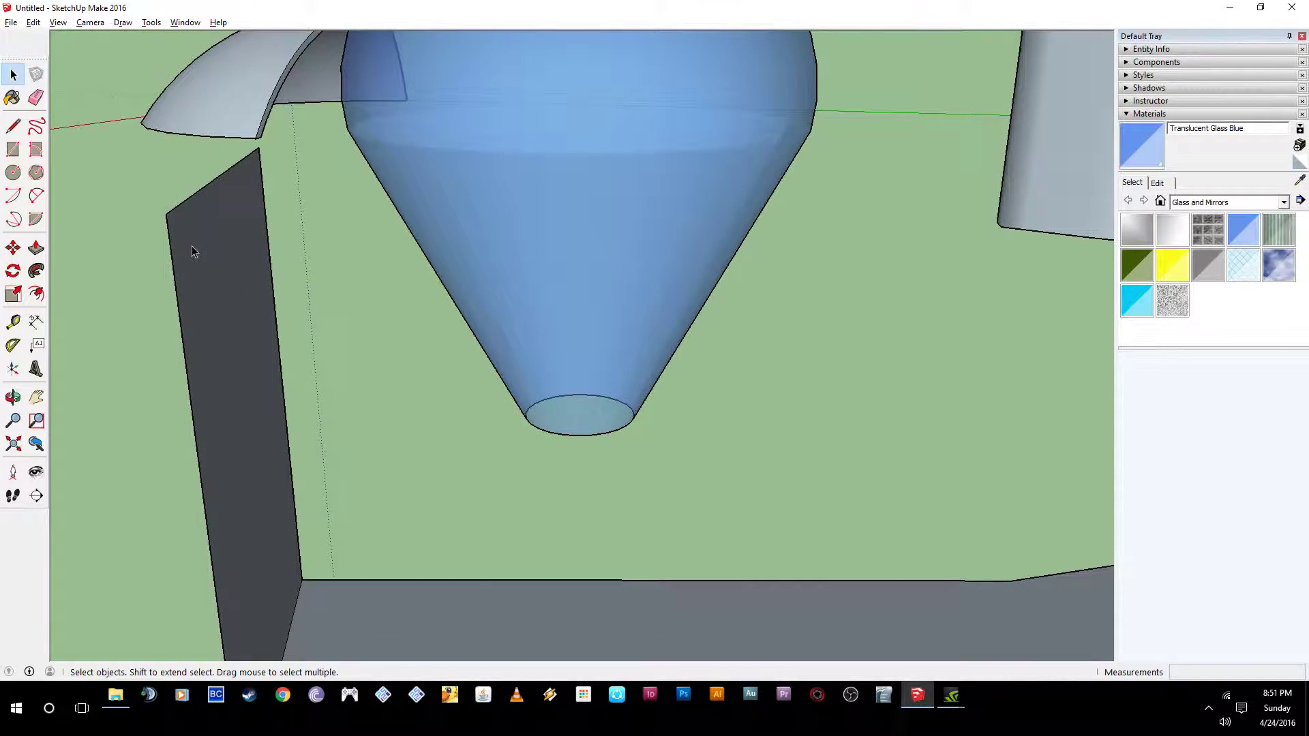
pyautogui.moveTo(195, 243); pyautogui.dragTo(693, 187, button='middle')
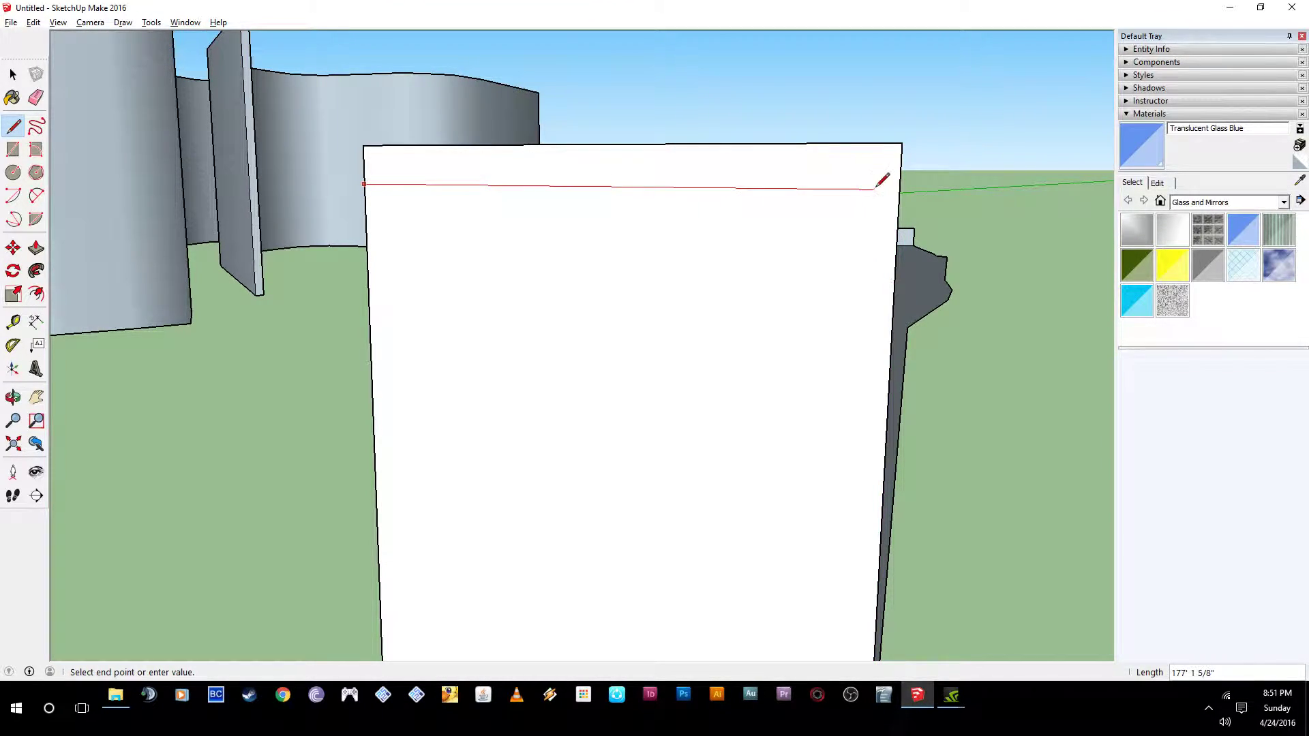
pyautogui.moveTo(909, 176); pyautogui.dragTo(352, 236, button='middle')
pyautogui.scroll(-6, 360, 237)
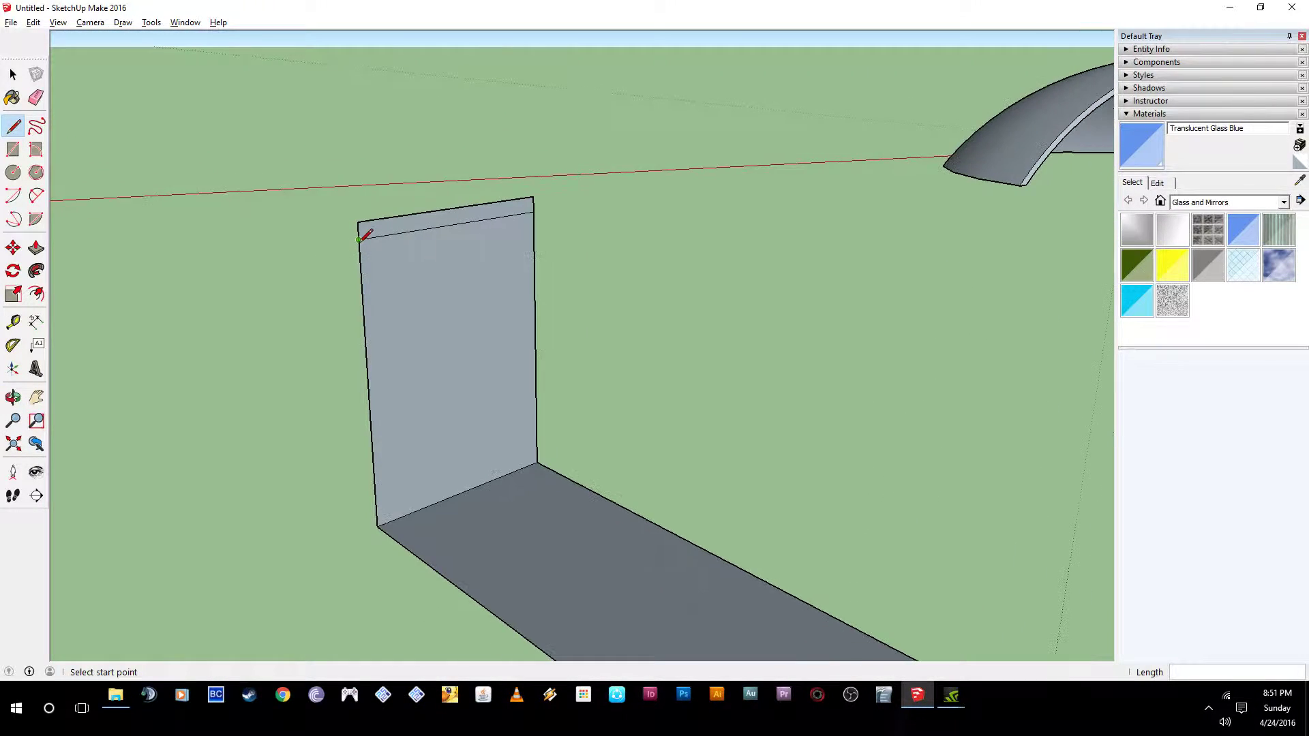
pyautogui.scroll(-4, 343, 247)
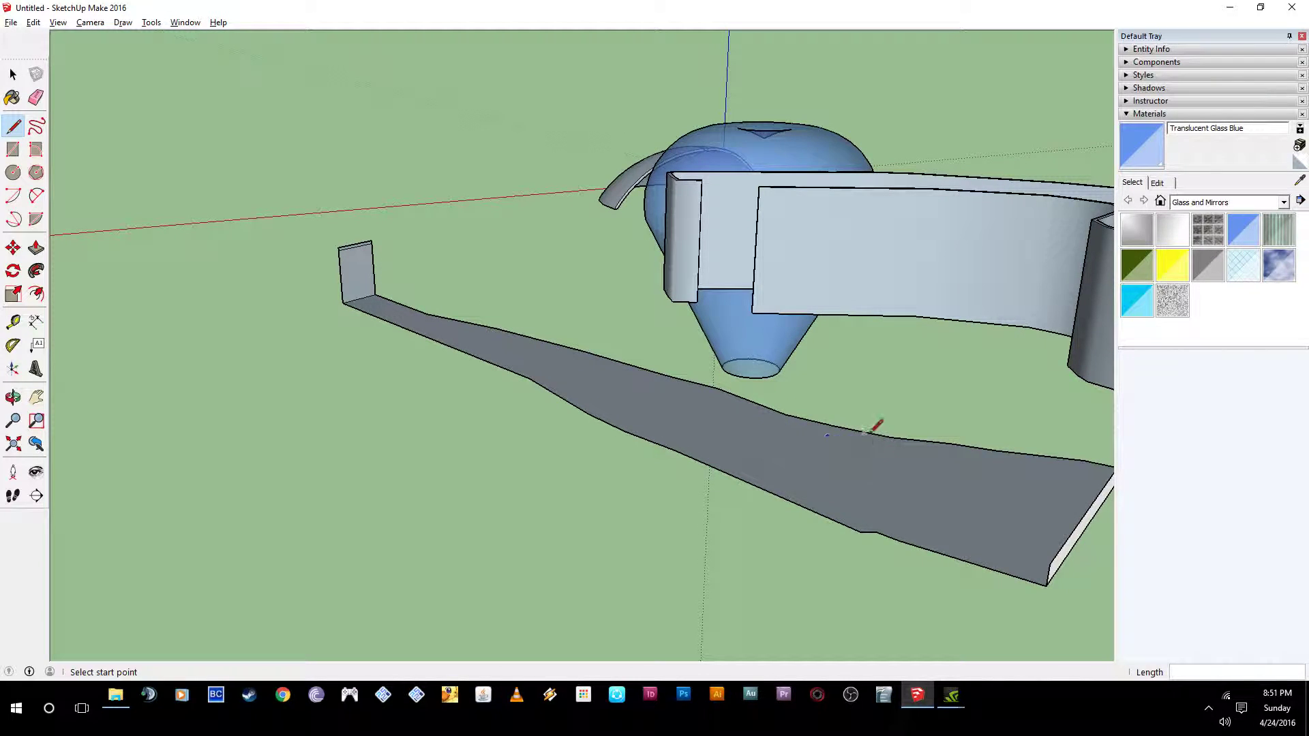
pyautogui.moveTo(1064, 561)
pyautogui.mouseDown(button='middle')
pyautogui.moveTo(1029, 561)
pyautogui.moveTo(1003, 538)
pyautogui.moveTo(1007, 478)
pyautogui.mouseUp(button='middle')
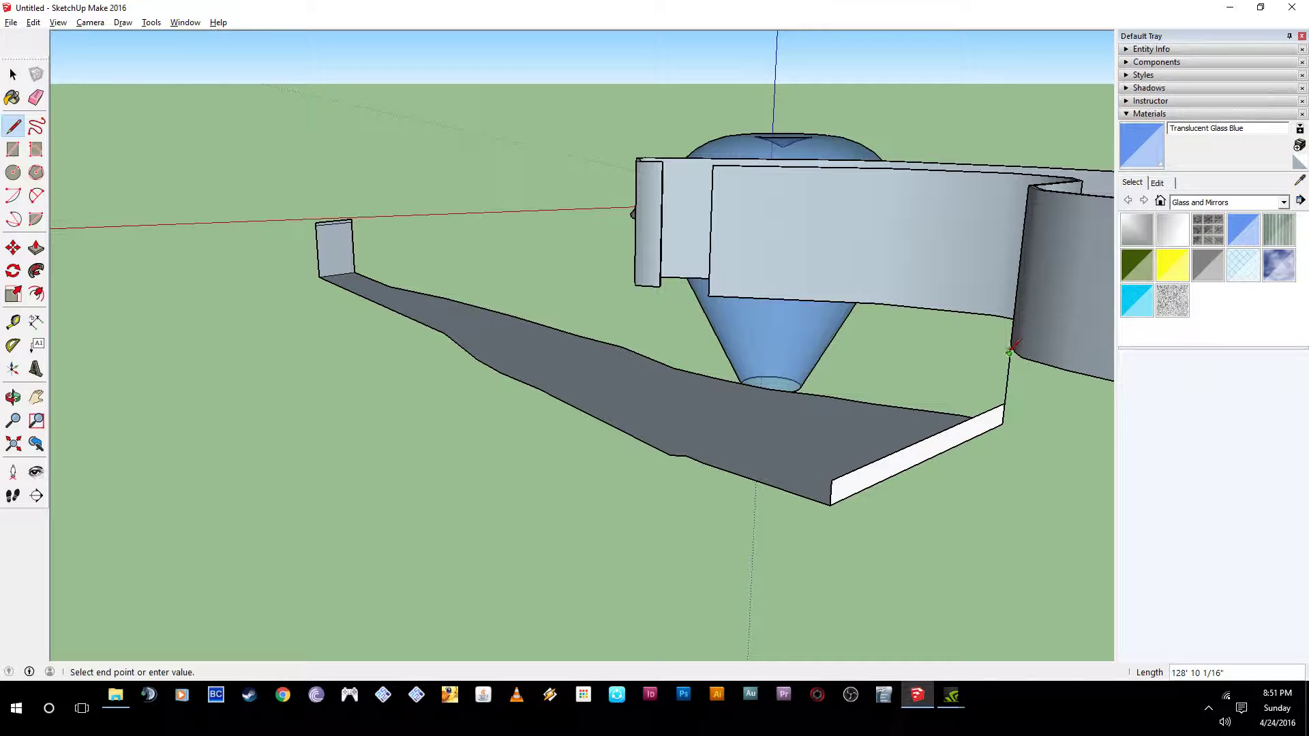
pyautogui.click(831, 480)
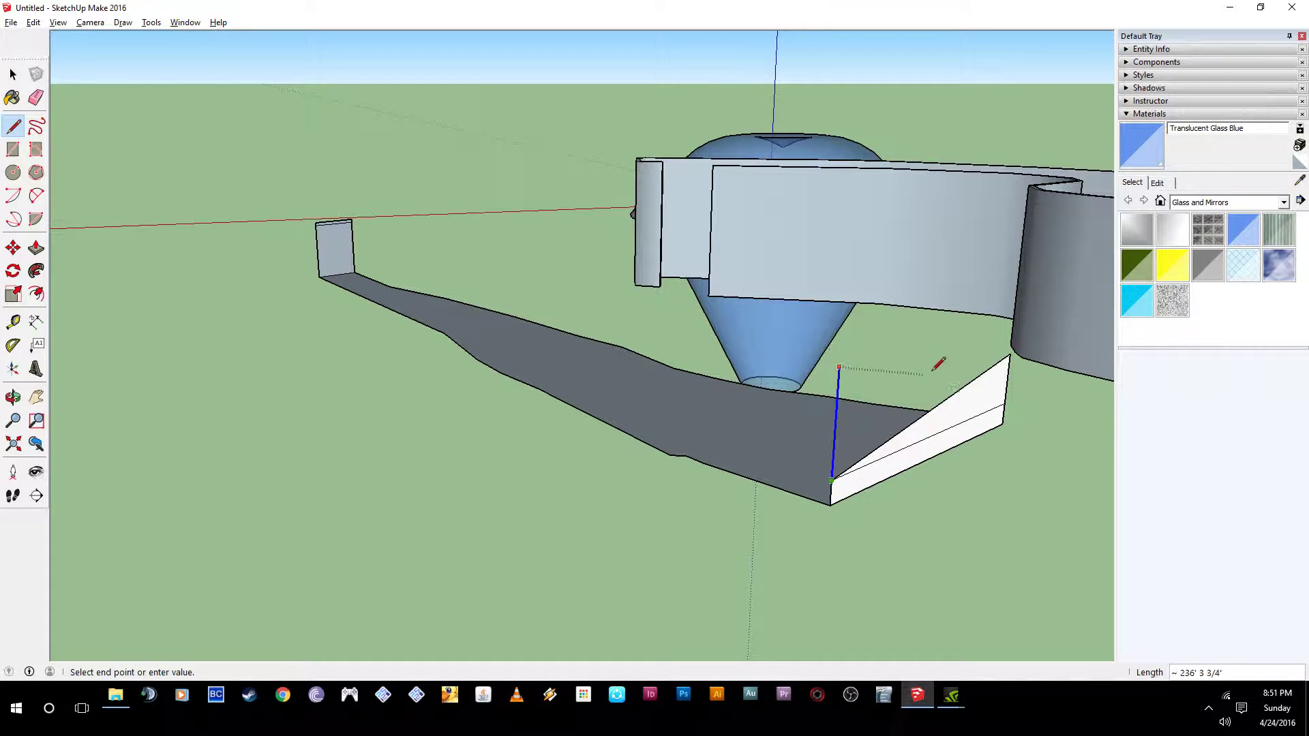
# - Draw the last edge completing the far end wall's outline
pyautogui.click(1010, 354)
pyautogui.press('space')
pyautogui.click(967, 386)
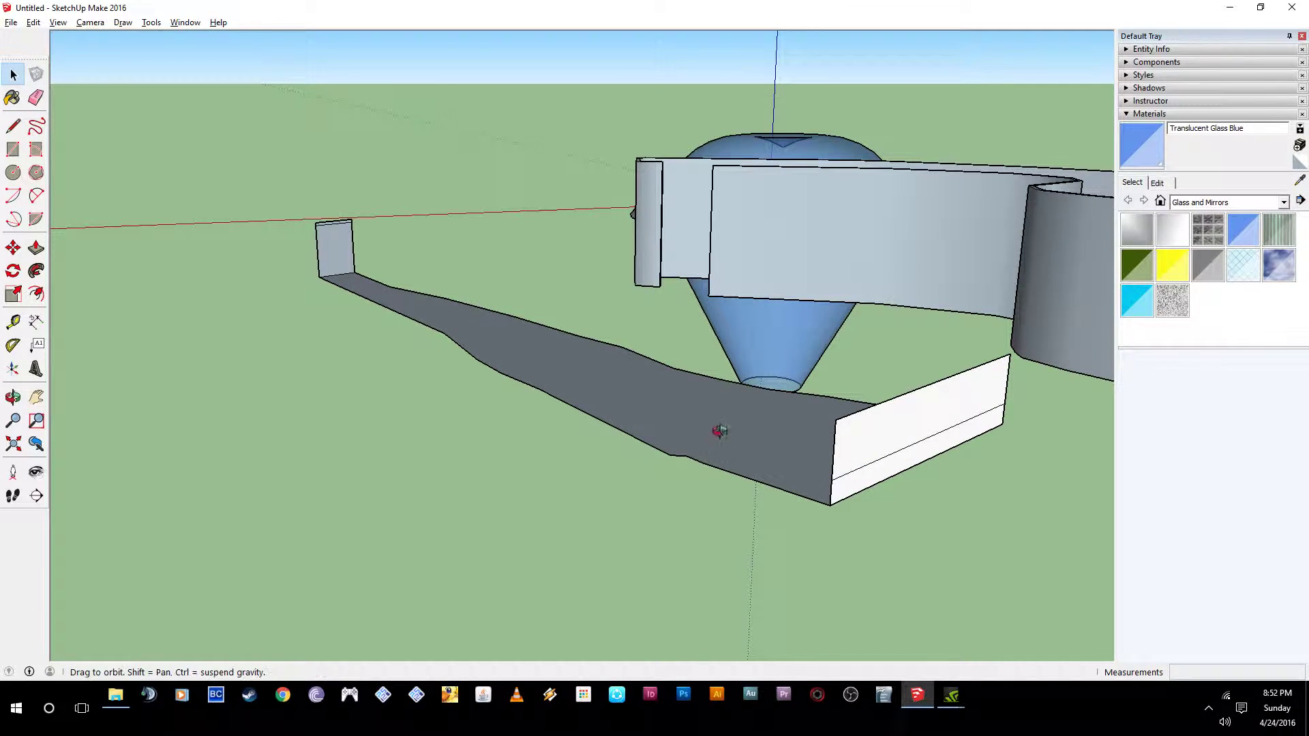
pyautogui.moveTo(720, 432); pyautogui.dragTo(1055, 412)
pyautogui.press('space')
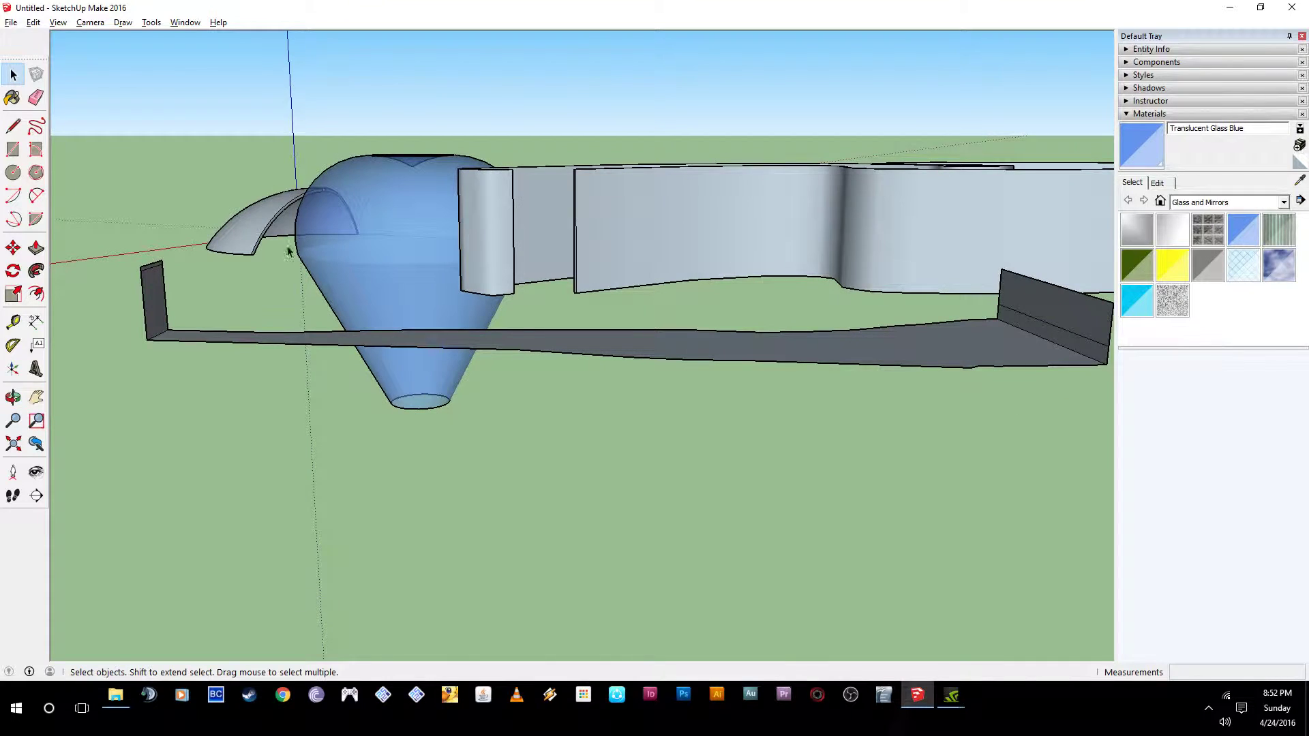
# - Draw an arc from the left wall's top corner to the right wall's corner
pyautogui.click(32, 198)
pyautogui.scroll(3, 149, 265)
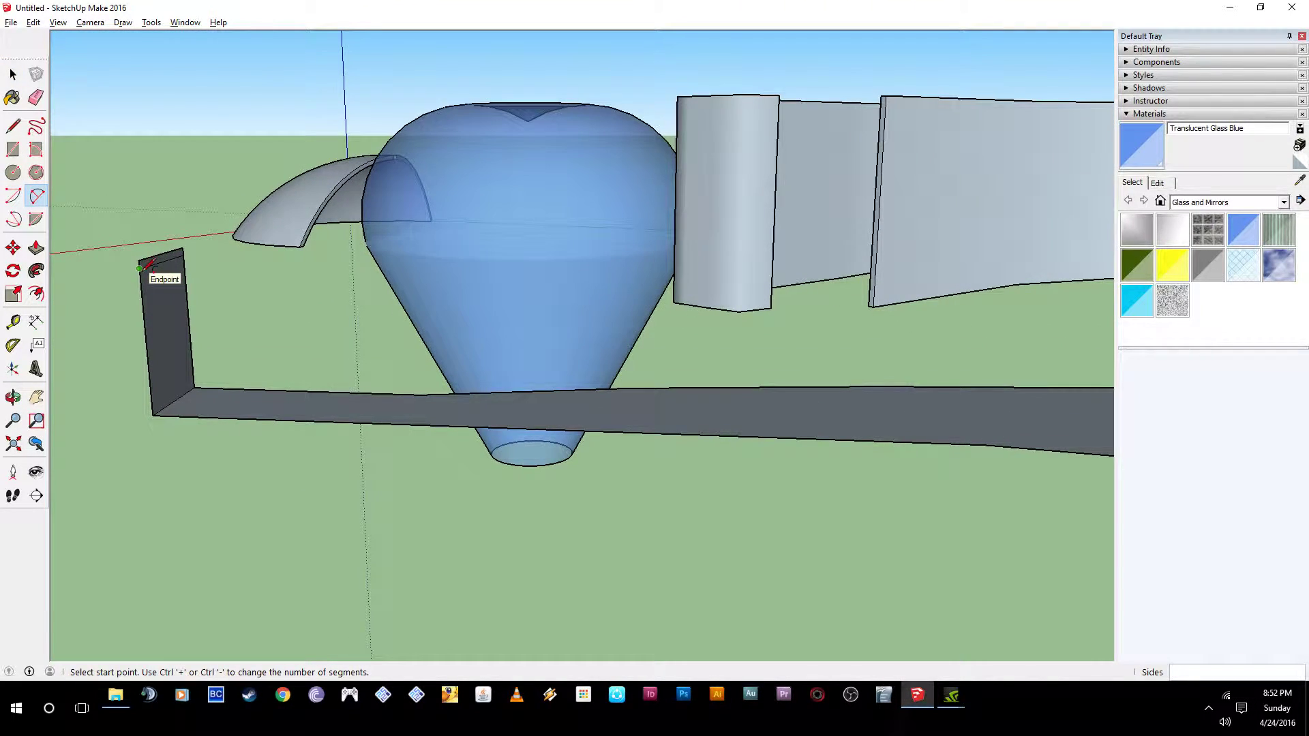
pyautogui.click(141, 270)
pyautogui.scroll(-3, 144, 273)
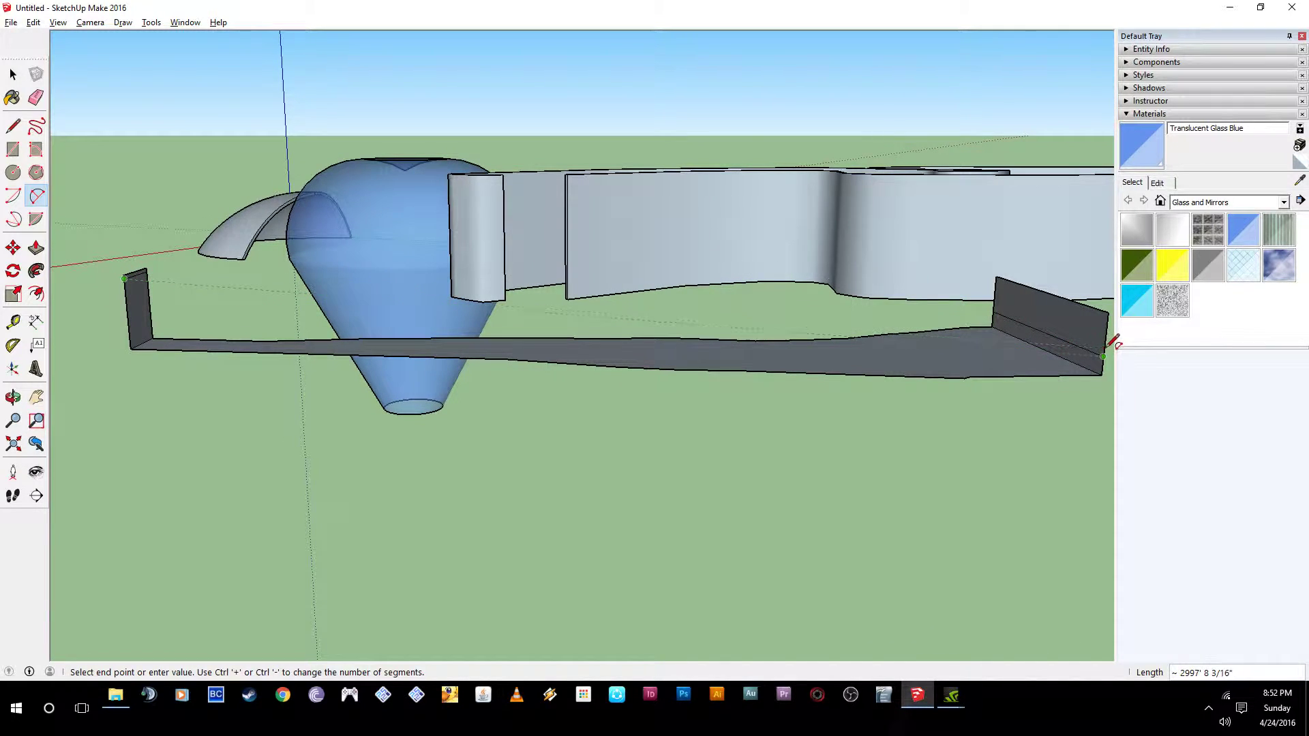
pyautogui.click(1105, 354)
pyautogui.click(348, 323)
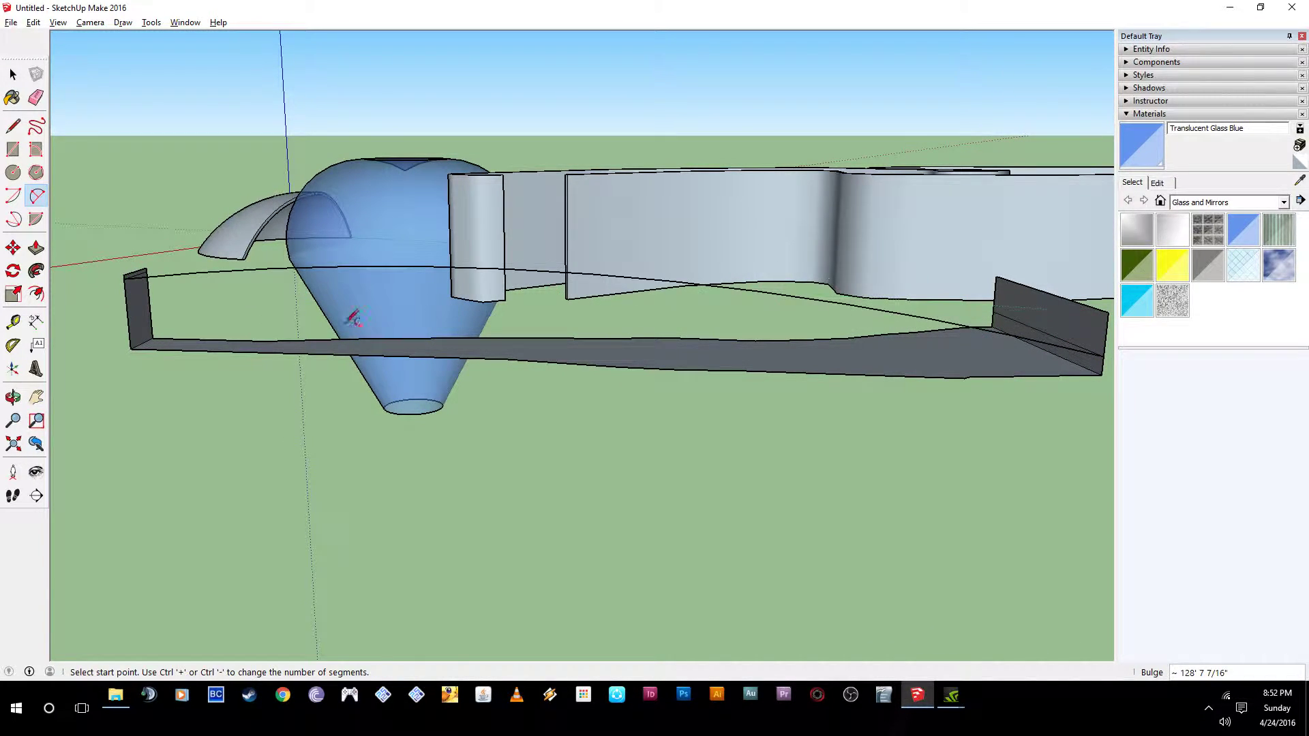
# - Draw a second arc between the other top corners, then inspect the near wall's top
pyautogui.scroll(2, 150, 269)
pyautogui.click(153, 263)
pyautogui.scroll(-3, 153, 263)
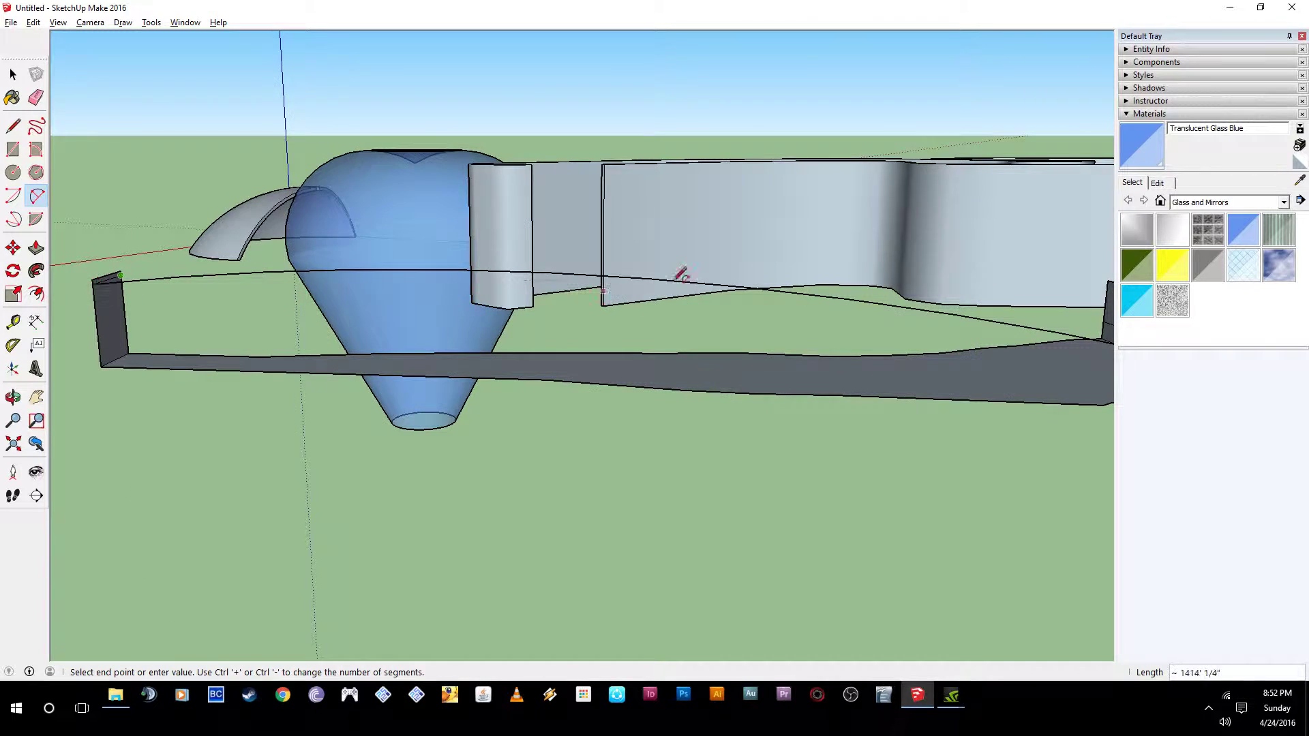
pyautogui.scroll(-3, 112, 341)
pyautogui.scroll(5, 791, 315)
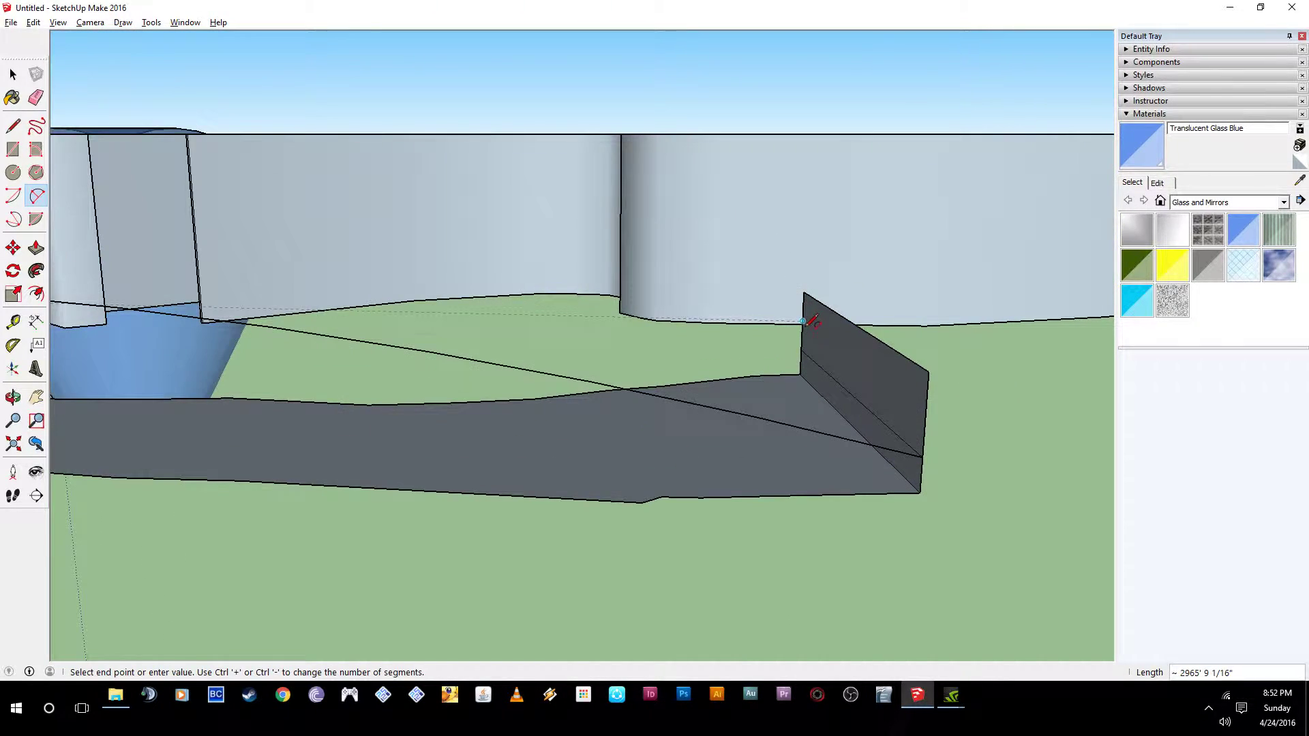
pyautogui.click(802, 349)
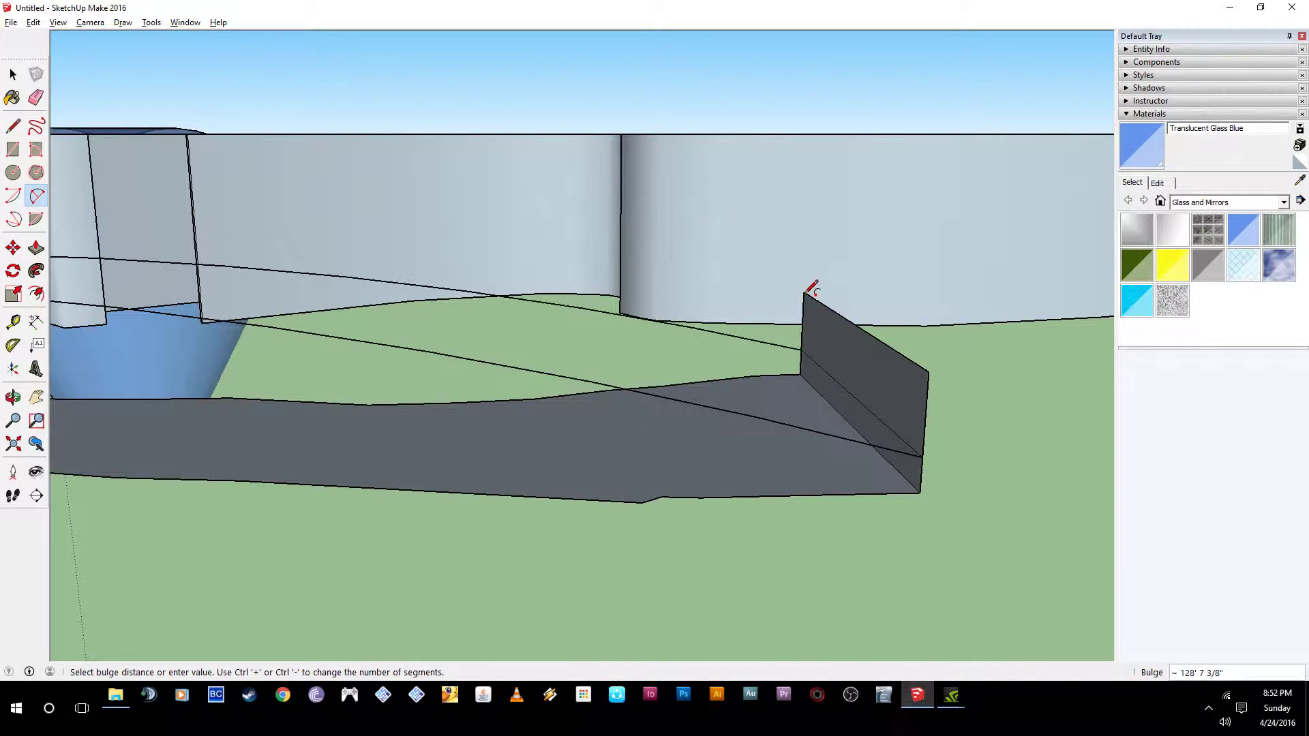
pyautogui.moveTo(806, 292); pyautogui.dragTo(549, 358, button='middle')
pyautogui.scroll(5, 239, 409)
pyautogui.scroll(-2, 248, 412)
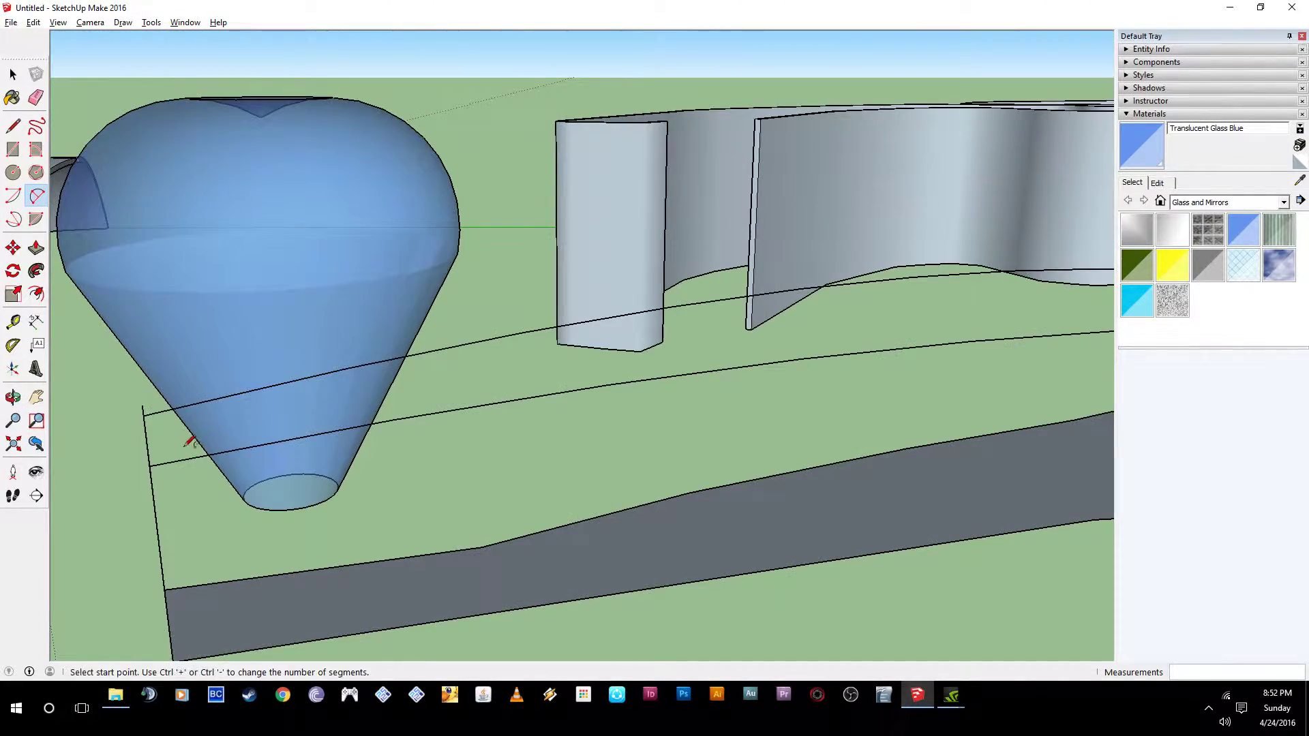
pyautogui.moveTo(190, 444); pyautogui.dragTo(170, 471, button='middle')
pyautogui.scroll(-3, 950, 220)
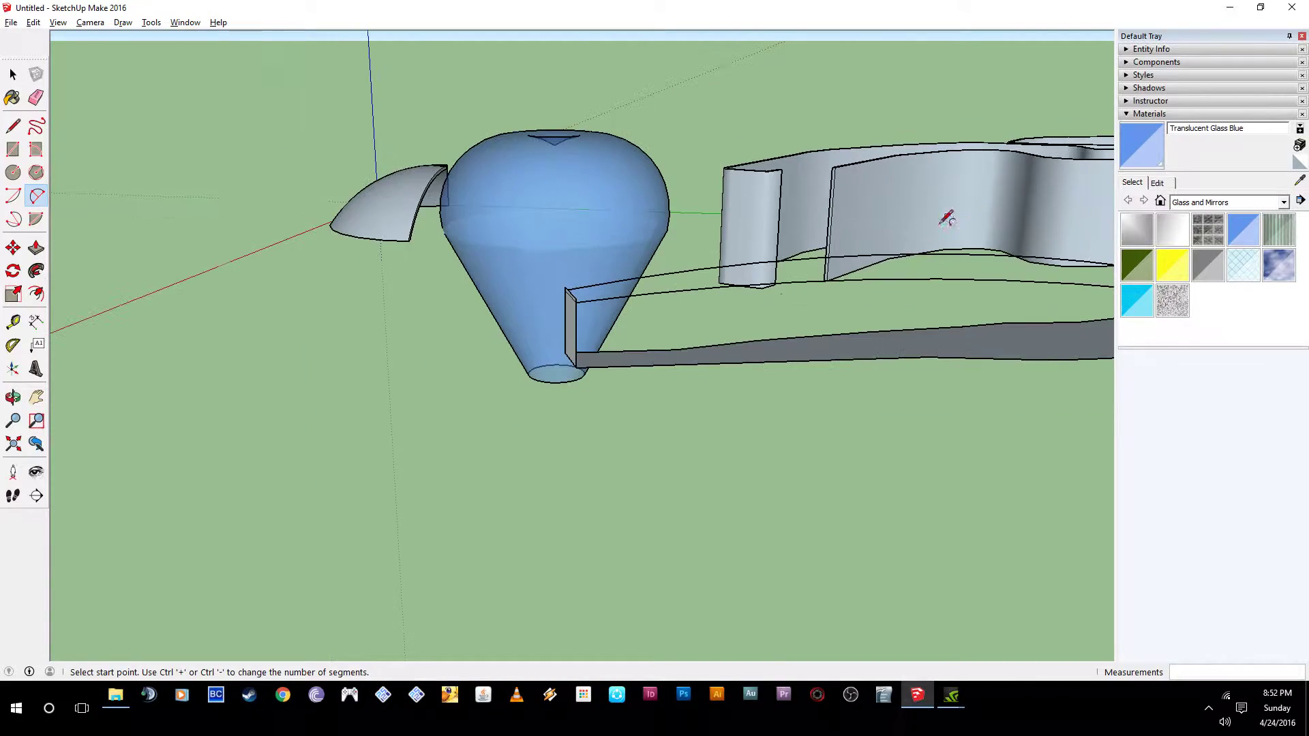
pyautogui.moveTo(929, 225); pyautogui.dragTo(484, 394, button='middle')
pyautogui.scroll(3, 265, 397)
pyautogui.moveTo(266, 397); pyautogui.dragTo(182, 229, button='middle')
# - Start a Follow Me sweep of the wall's thin top face along the arc
pyautogui.click(41, 268)
pyautogui.moveTo(305, 330)
pyautogui.mouseDown()
pyautogui.moveTo(293, 341)
pyautogui.moveTo(336, 352)
pyautogui.mouseUp()
pyautogui.moveTo(420, 366)
pyautogui.mouseDown()
pyautogui.moveTo(727, 392)
pyautogui.moveTo(834, 427)
pyautogui.mouseUp()
pyautogui.moveTo(835, 428); pyautogui.dragTo(477, 321, button='middle')
pyautogui.moveTo(584, 365); pyautogui.dragTo(944, 481, button='middle')
pyautogui.moveTo(946, 466)
pyautogui.mouseDown()
pyautogui.moveTo(896, 326)
pyautogui.moveTo(840, 264)
pyautogui.moveTo(383, 222)
pyautogui.mouseUp()
# - Carry the sweep along the arc to the far end, finishing the arched band
pyautogui.moveTo(382, 222); pyautogui.dragTo(476, 246, button='middle')
pyautogui.moveTo(476, 246)
pyautogui.mouseDown()
pyautogui.moveTo(321, 271)
pyautogui.moveTo(239, 257)
pyautogui.mouseUp()
pyautogui.moveTo(239, 257); pyautogui.dragTo(537, 237, button='middle')
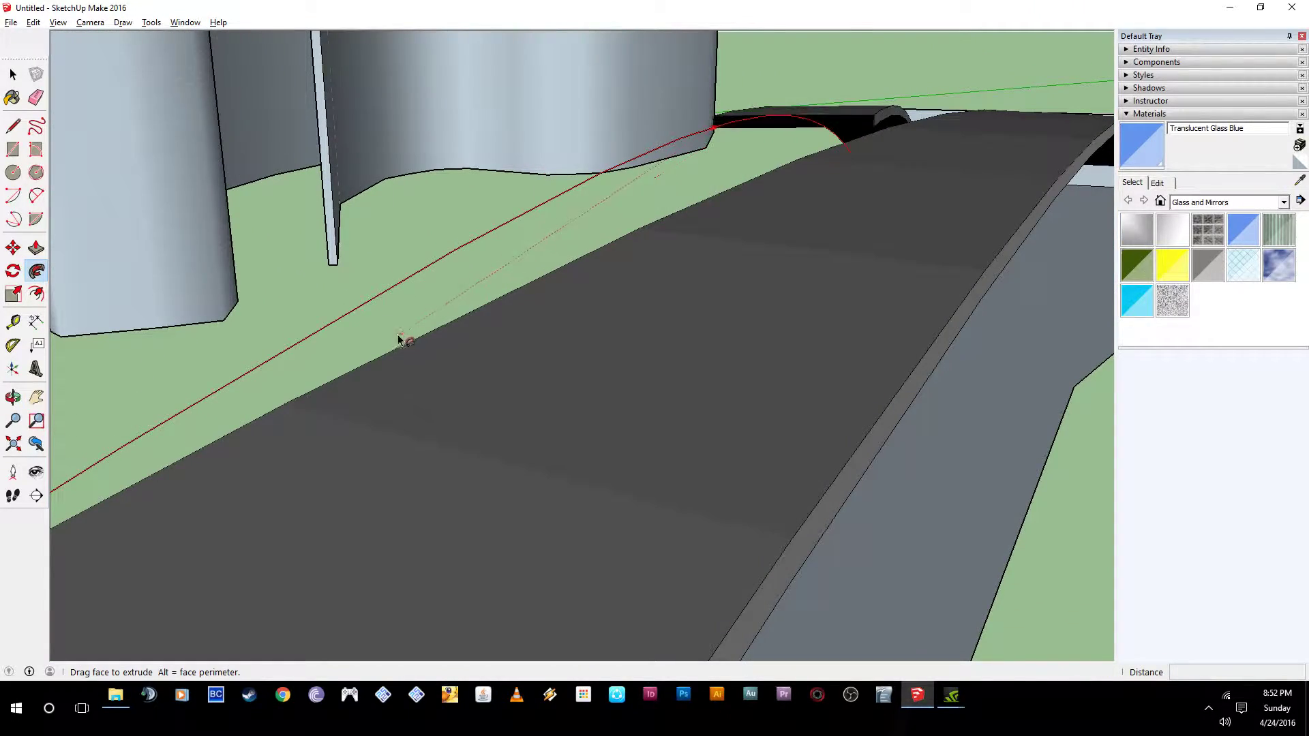
pyautogui.moveTo(395, 341)
pyautogui.mouseDown()
pyautogui.moveTo(243, 365)
pyautogui.moveTo(184, 429)
pyautogui.mouseUp()
pyautogui.scroll(-3, 179, 434)
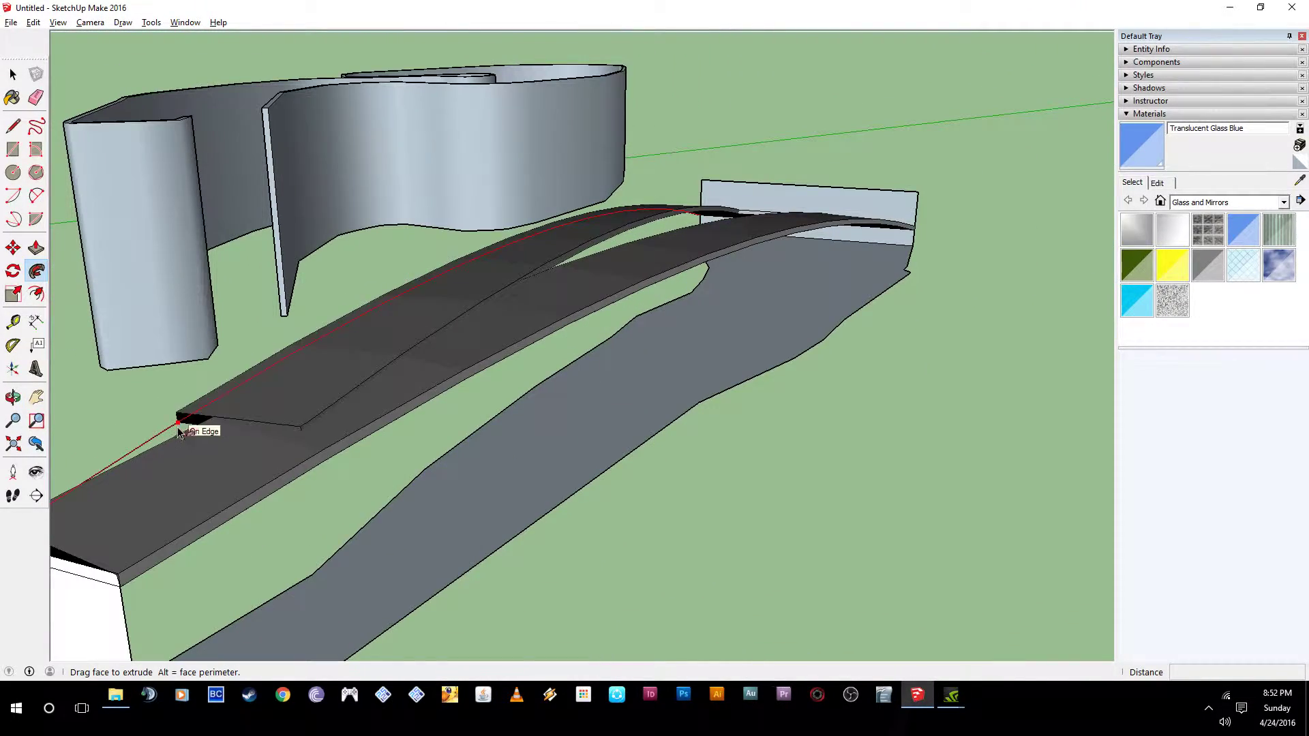
pyautogui.moveTo(109, 469); pyautogui.dragTo(281, 450, button='middle')
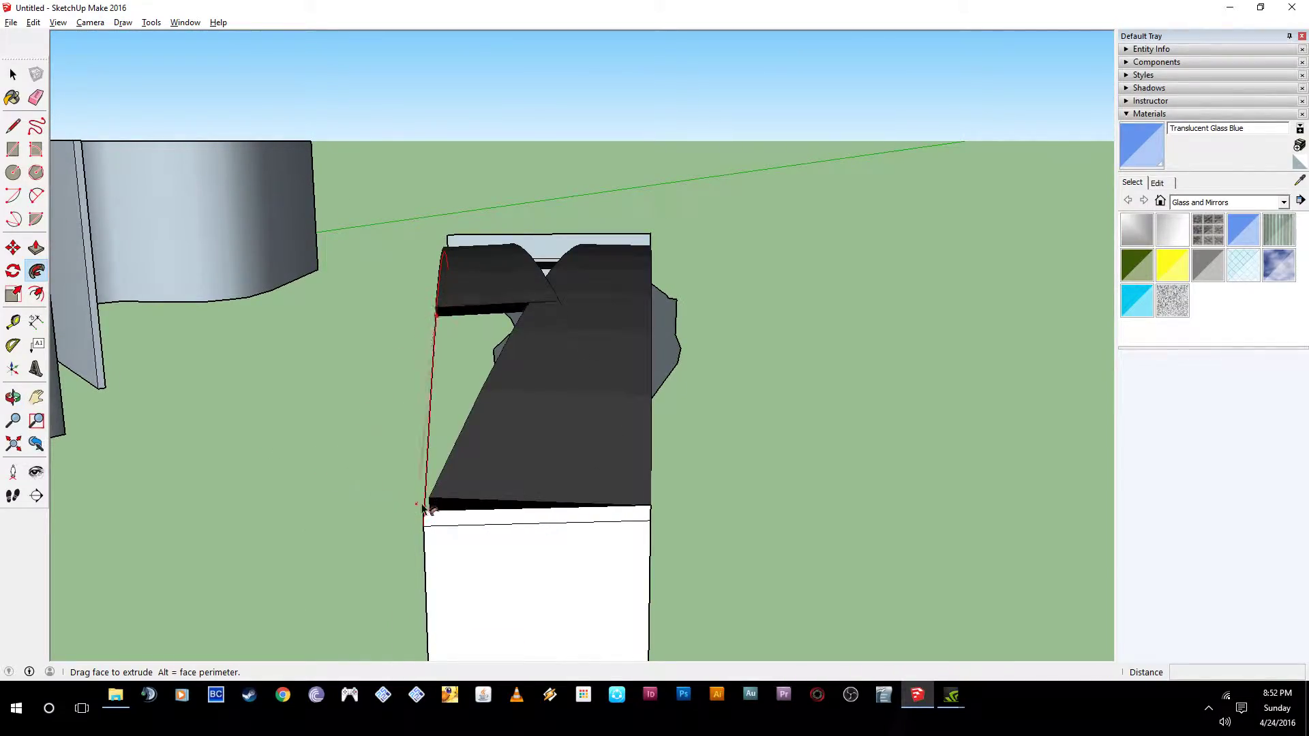
pyautogui.click(429, 538)
pyautogui.moveTo(432, 529); pyautogui.dragTo(232, 305, button='middle')
pyautogui.moveTo(888, 350); pyautogui.dragTo(943, 527, button='middle')
pyautogui.press('p')
pyautogui.scroll(5, 943, 527)
pyautogui.moveTo(681, 433); pyautogui.dragTo(321, 418, button='middle')
pyautogui.scroll(2, 766, 338)
pyautogui.scroll(2, 845, 314)
pyautogui.moveTo(1079, 318); pyautogui.dragTo(670, 321, button='middle')
pyautogui.moveTo(805, 486); pyautogui.dragTo(855, 475, button='middle')
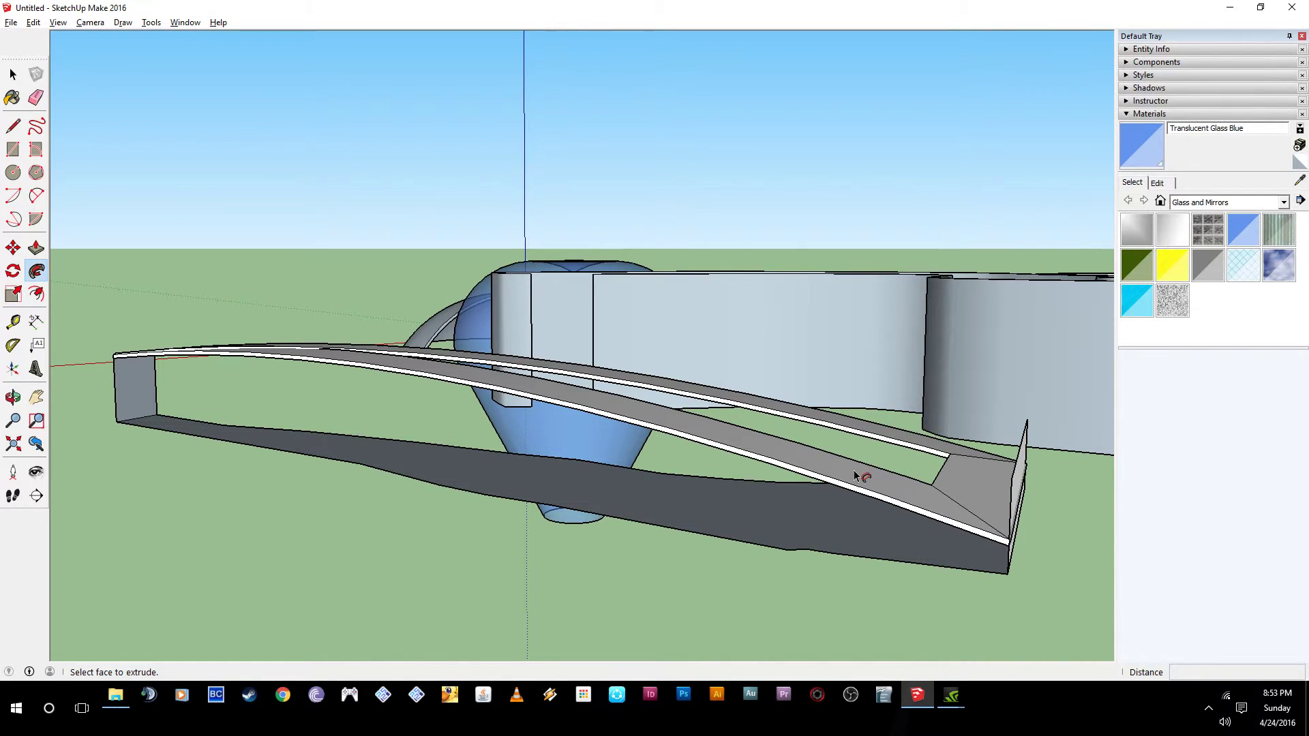